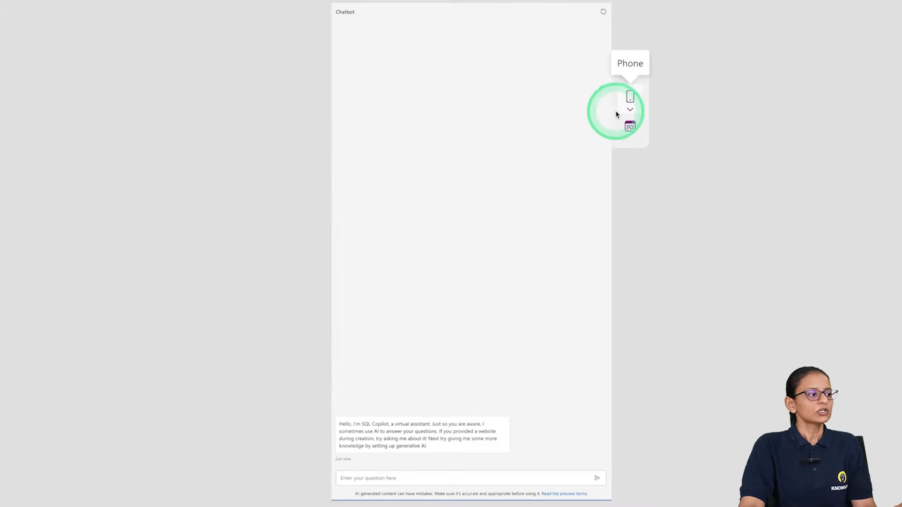
# Greet the chatbot with "Hi" and answer its question with product ID 12.
pyautogui.click(406, 481)
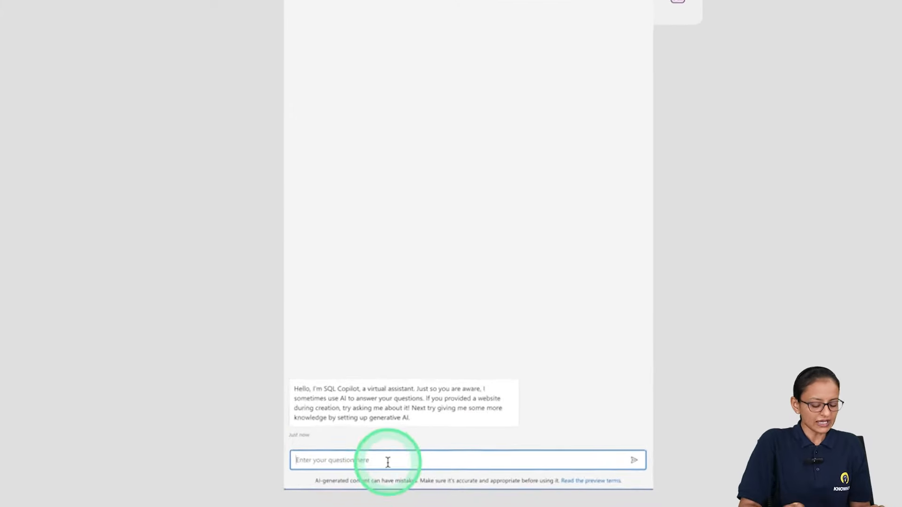
pyautogui.write('Hi')
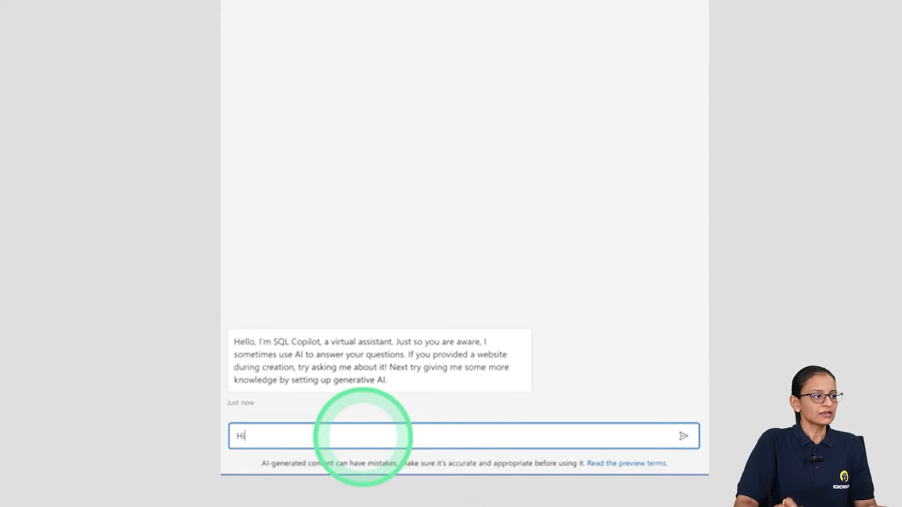
pyautogui.press('Return')
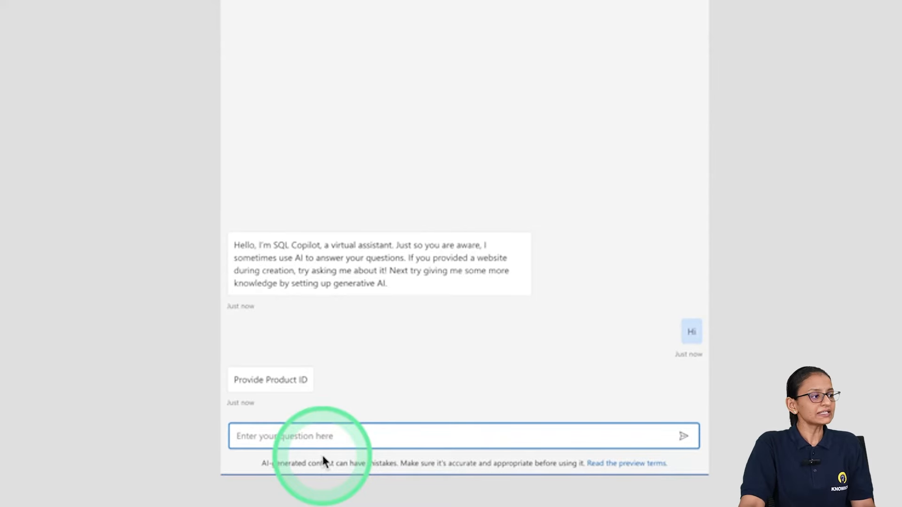
pyautogui.click(315, 438)
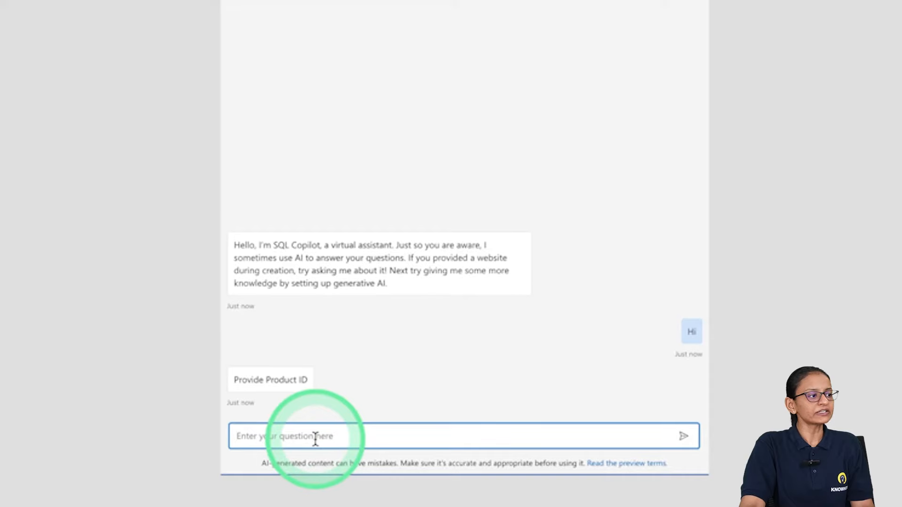
pyautogui.write('12')
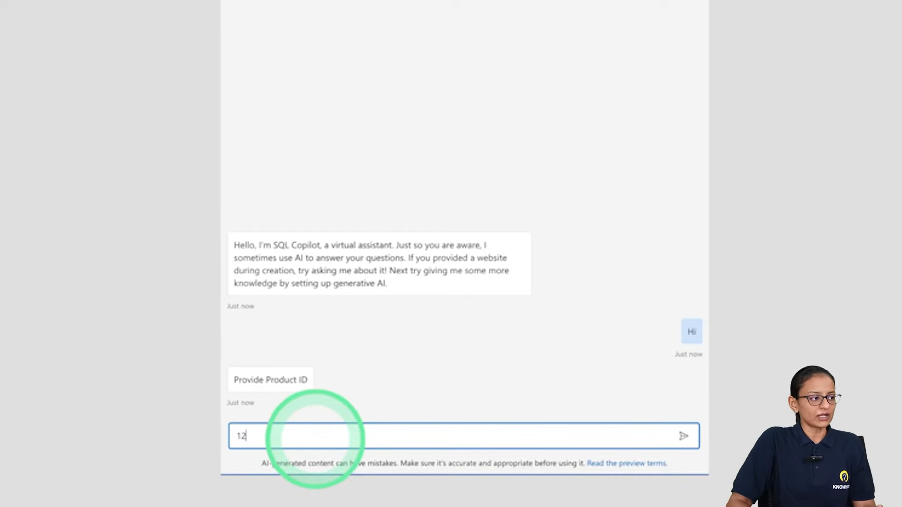
pyautogui.press('Return')
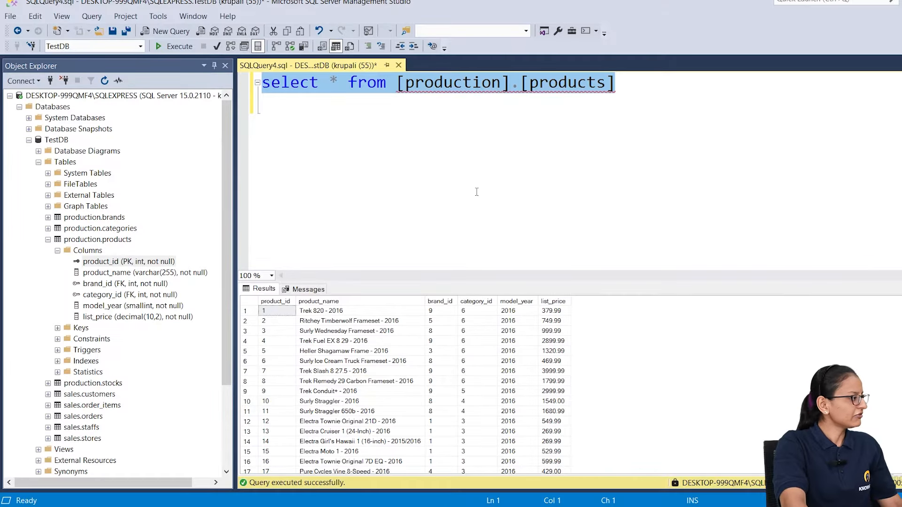
# In SQL Server Management Studio, examine the name and list price of the row with product_id 12 in the query results.
pyautogui.click(403, 125)
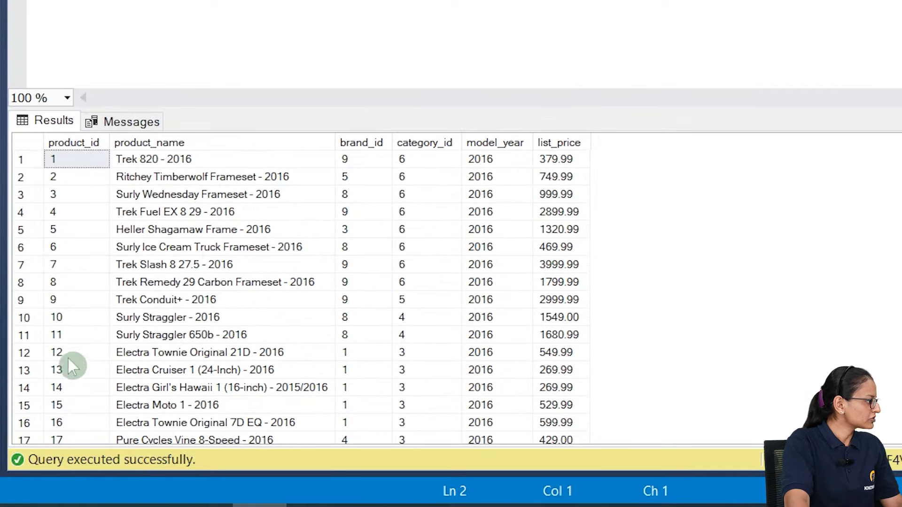
pyautogui.click(269, 414)
pyautogui.click(97, 352)
pyautogui.click(247, 351)
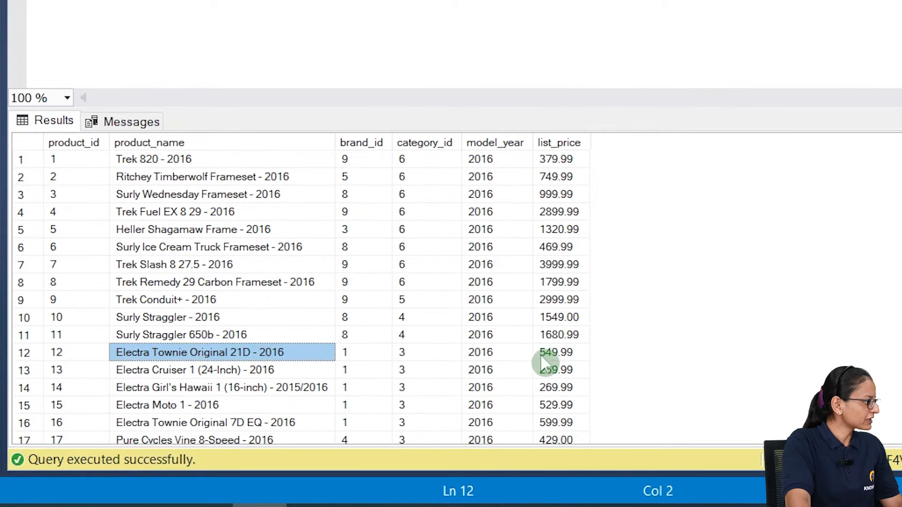
pyautogui.click(558, 353)
# Add the condition "where product_id = 12" to the production.products query and execute it.
pyautogui.click(640, 86)
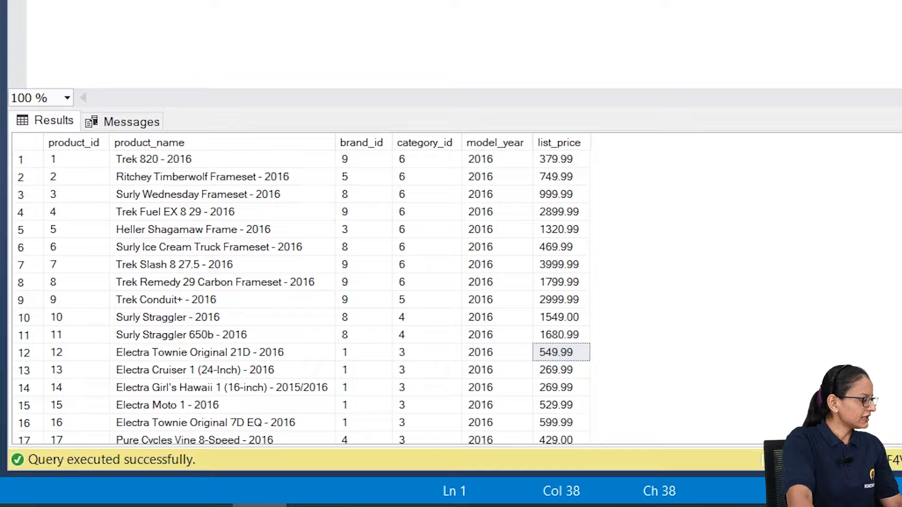
pyautogui.press('Return')
pyautogui.write('where ')
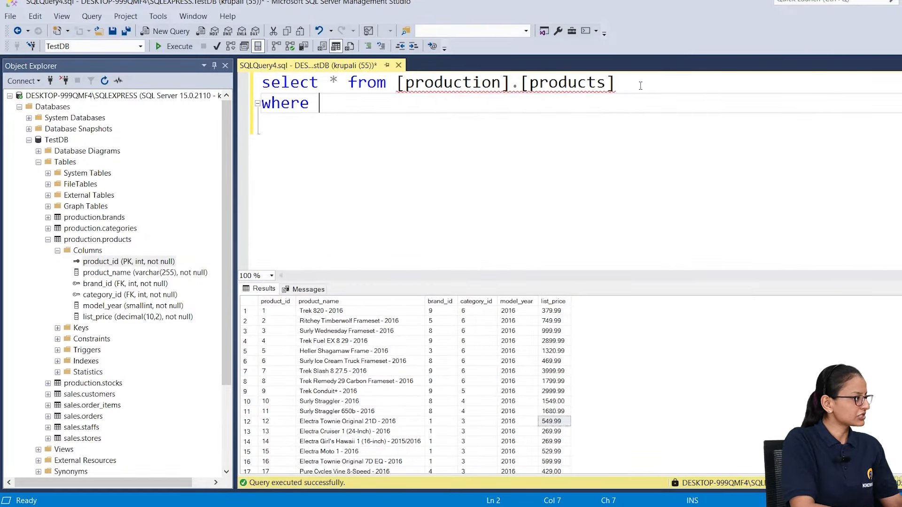
pyautogui.write('product_')
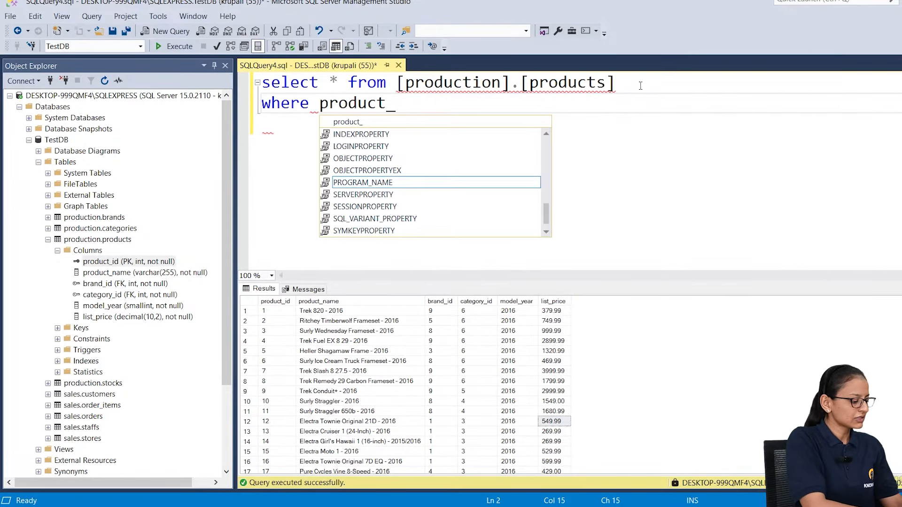
pyautogui.write('id = 12')
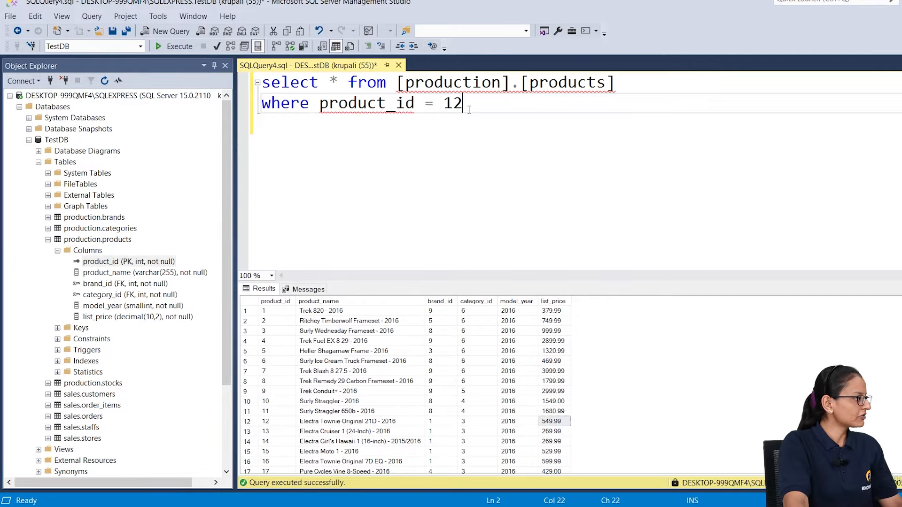
pyautogui.hotkey('ctrl', 'a')
pyautogui.click(179, 49)
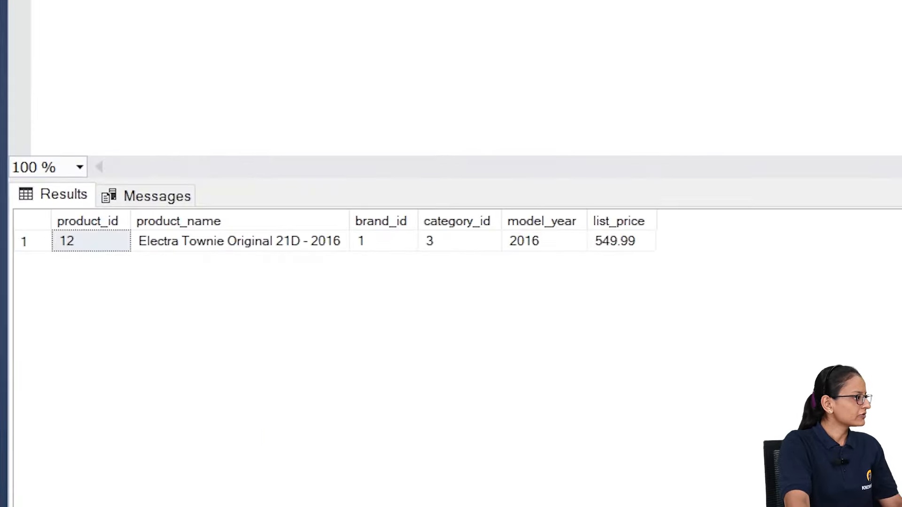
pyautogui.click(525, 312)
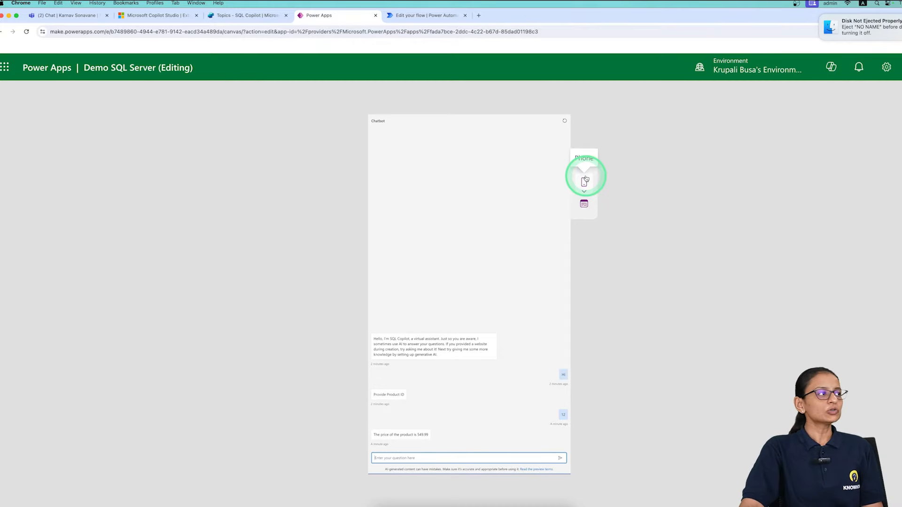
# Switch to Copilot Studio and review the trigger, question and action nodes of the SQL DATA topic.
pyautogui.click(253, 16)
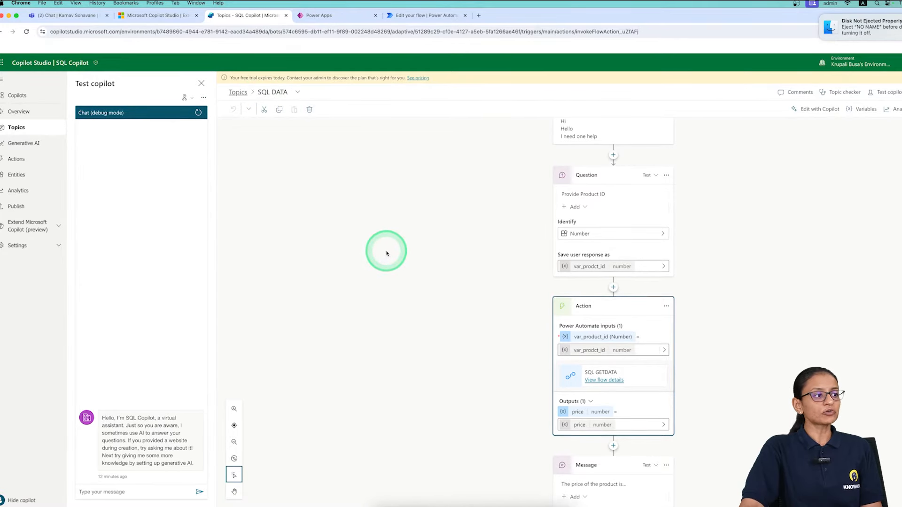
pyautogui.scroll(-1, 387, 253)
pyautogui.scroll(3, 386, 253)
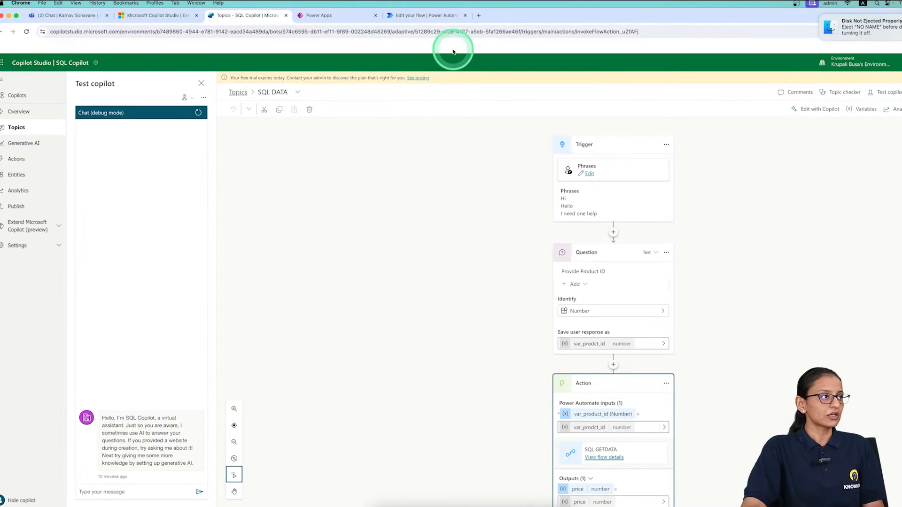
# Search Google for "power virtual agent" in a new browser tab.
pyautogui.click(478, 17)
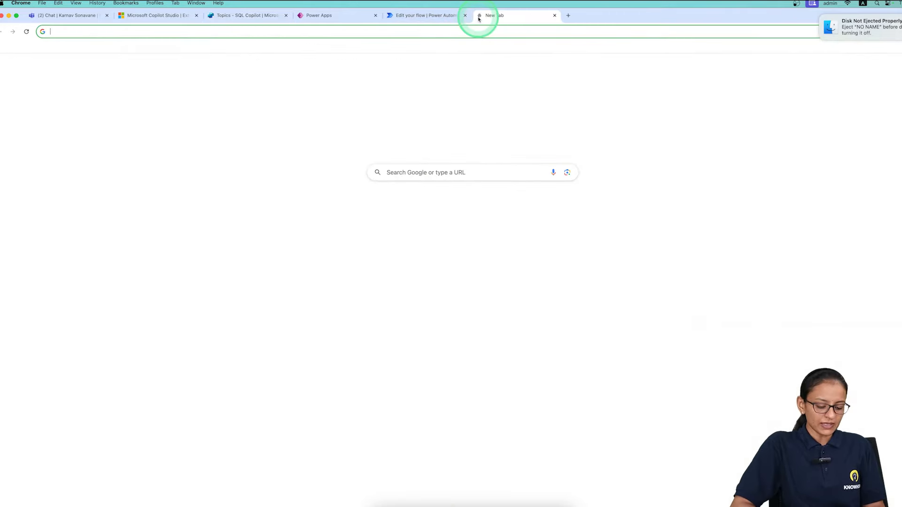
pyautogui.write('power virtu')
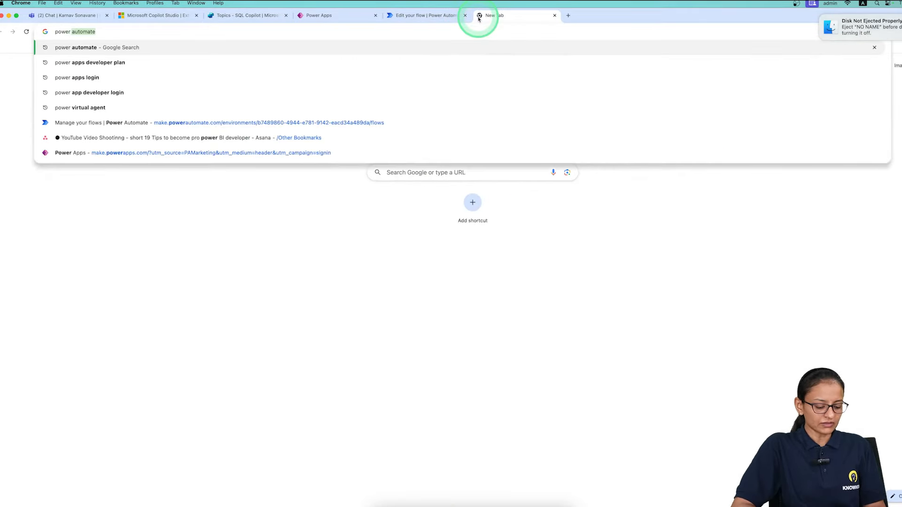
pyautogui.write('al agent')
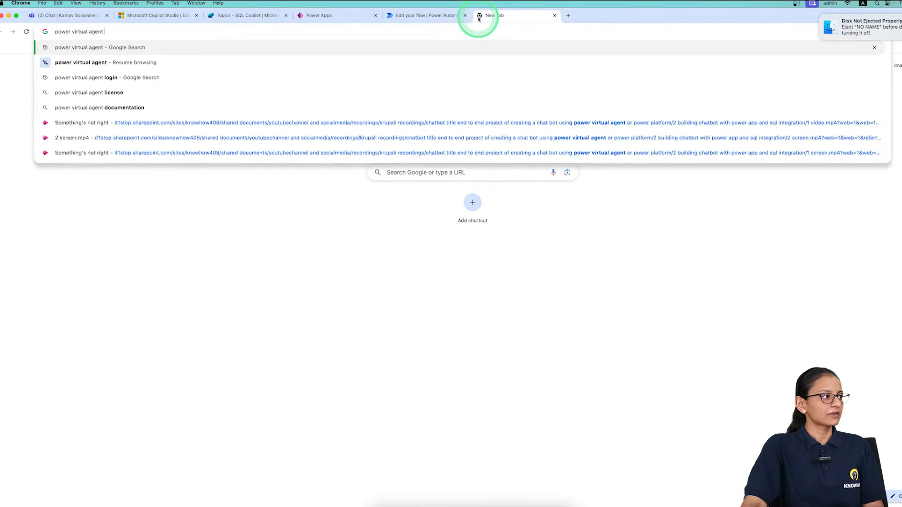
pyautogui.press('Return')
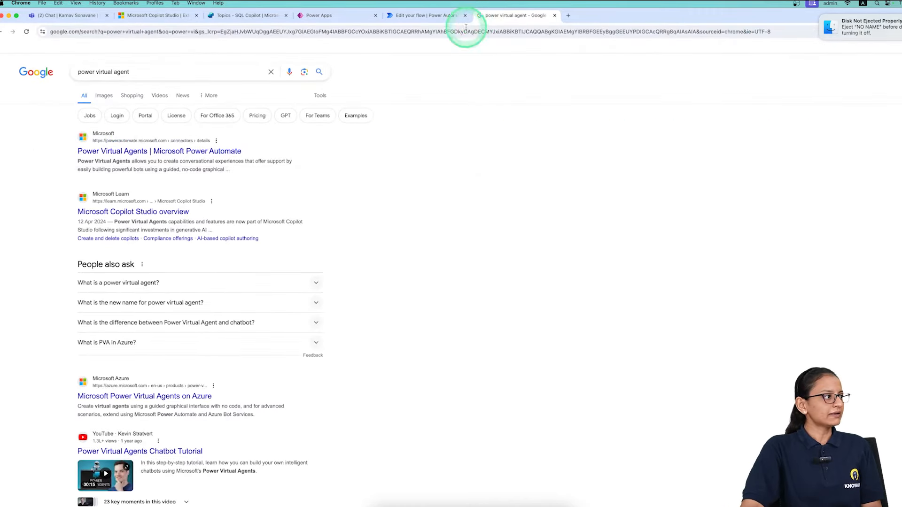
# Open the Microsoft Copilot Studio website from the search results and sign in.
pyautogui.scroll(-5, 177, 204)
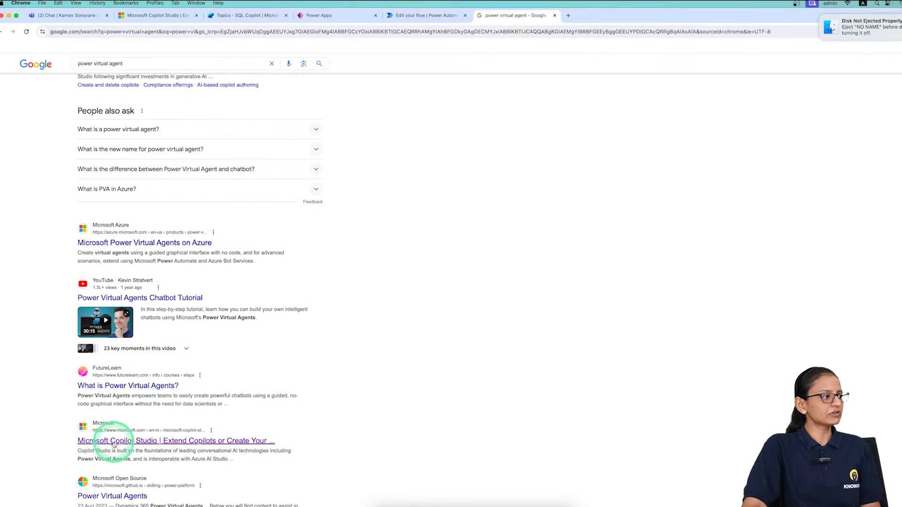
pyautogui.click(115, 442)
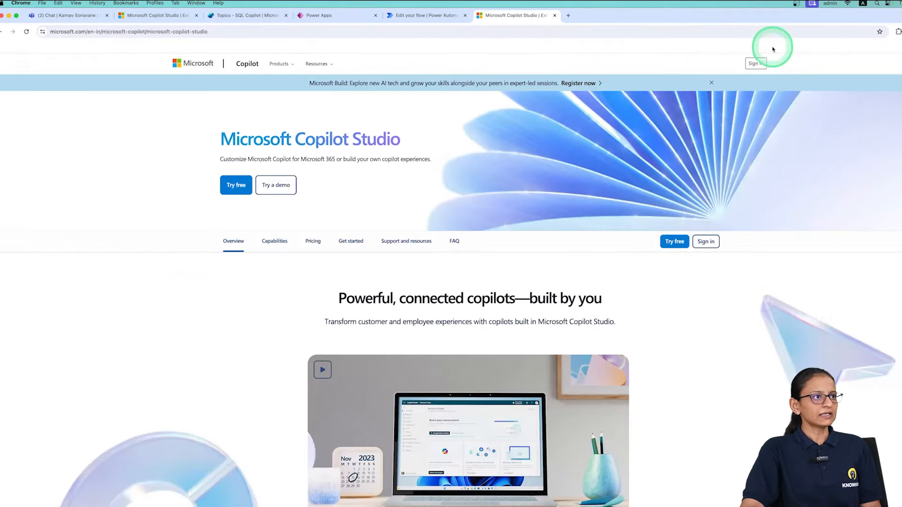
pyautogui.click(752, 62)
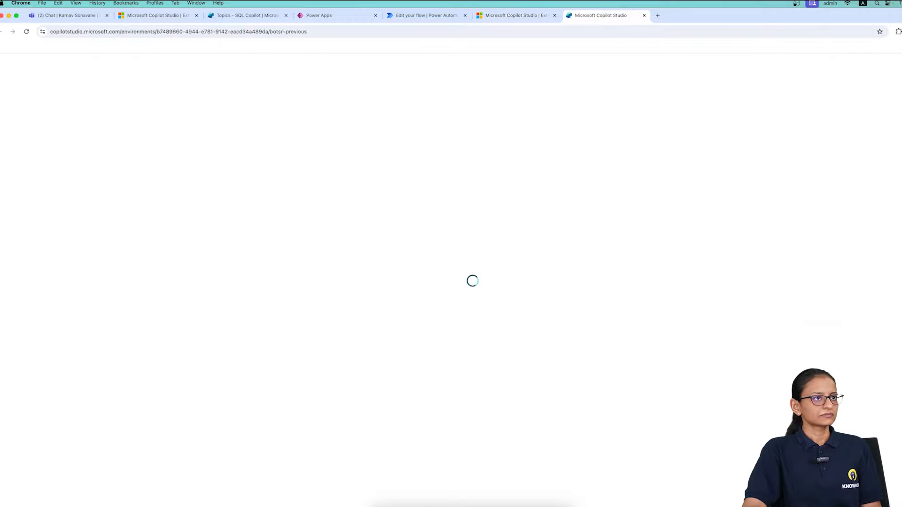
# Open the list of all copilots and dismiss the Azure OpenAI and free trial notification banners.
pyautogui.click(892, 10)
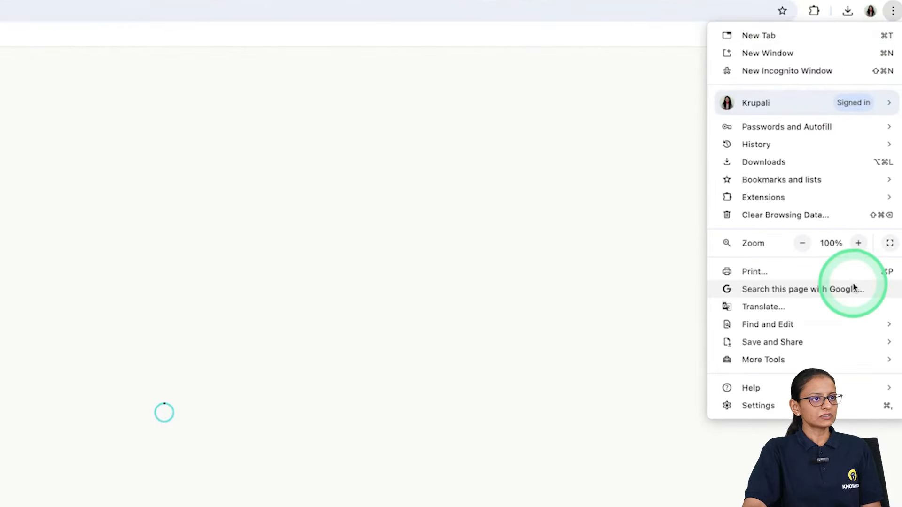
pyautogui.click(858, 244)
pyautogui.click(858, 244)
pyautogui.click(858, 244)
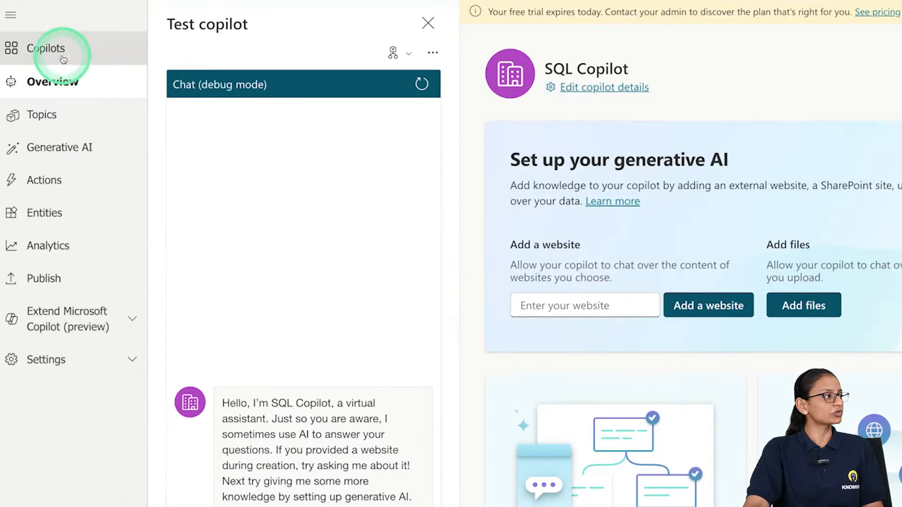
pyautogui.click(58, 56)
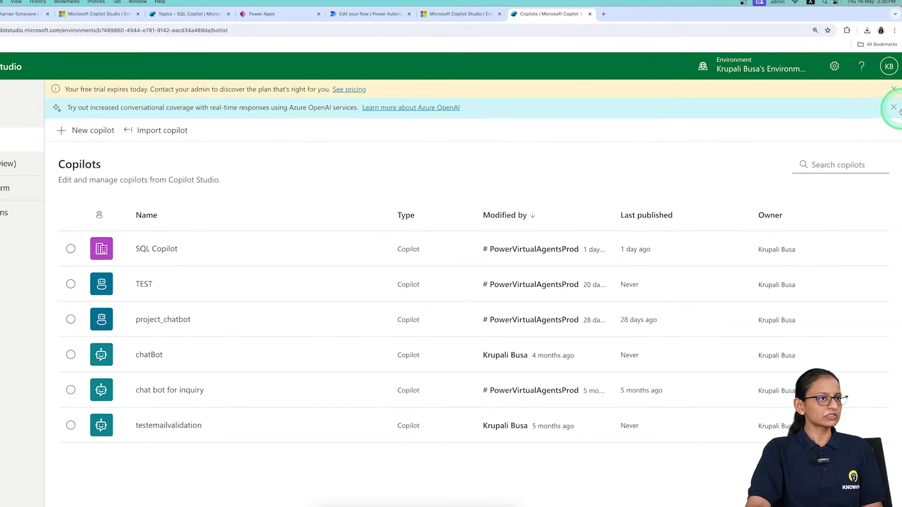
pyautogui.click(893, 107)
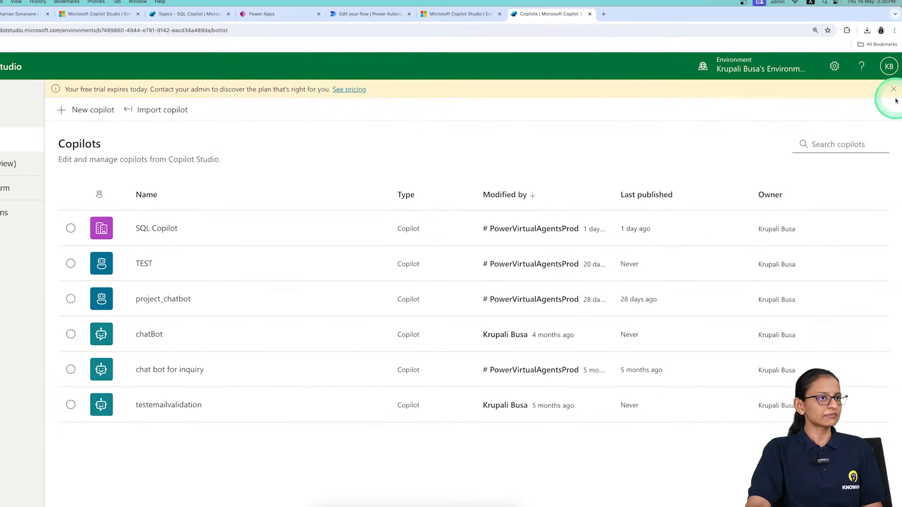
pyautogui.click(893, 89)
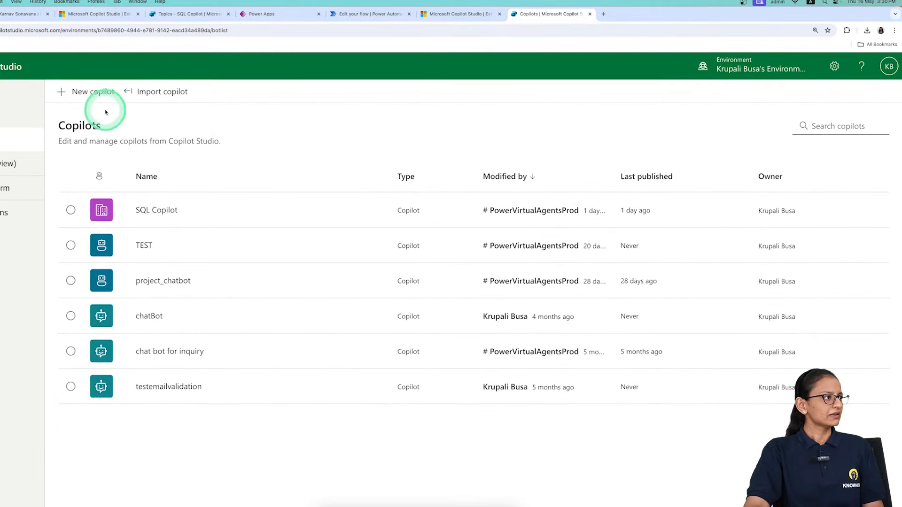
# Start a new copilot named "sql chatbot you tube" and open its advanced options.
pyautogui.click(85, 97)
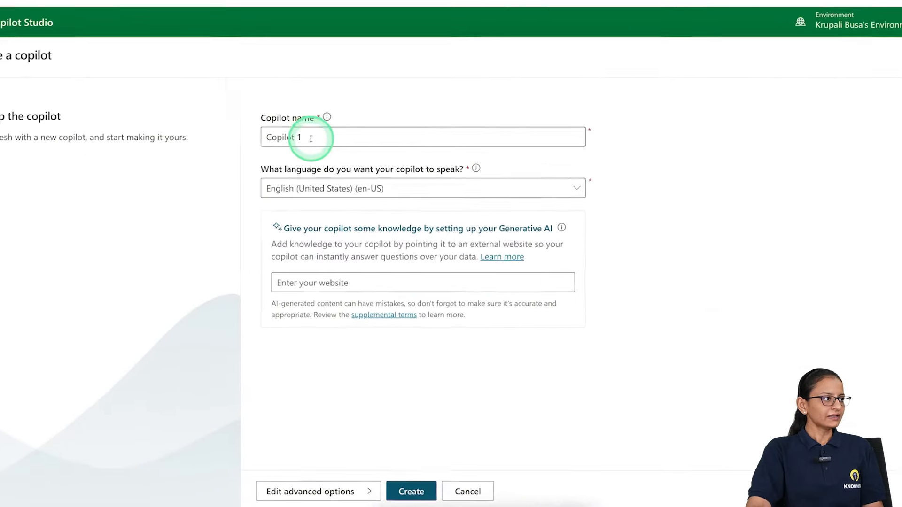
pyautogui.hotkey('ctrl', 'a')
pyautogui.press('BackSpace')
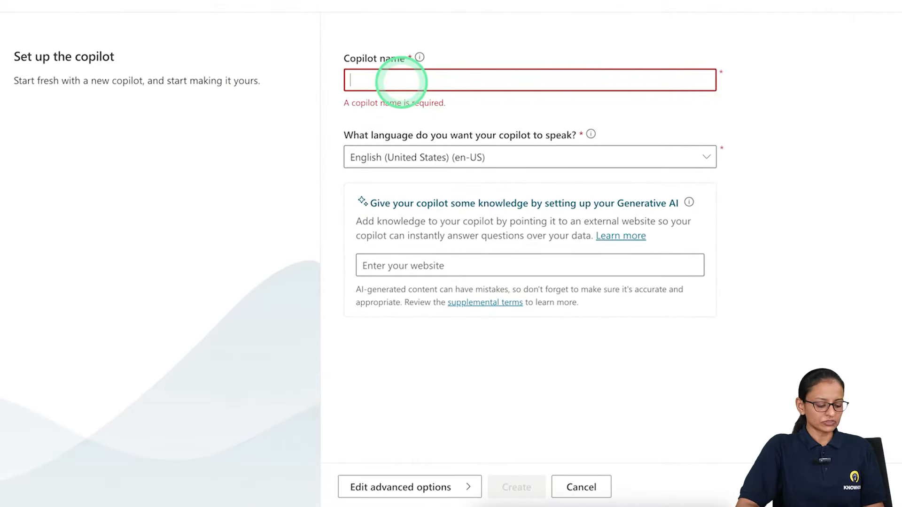
pyautogui.write('s')
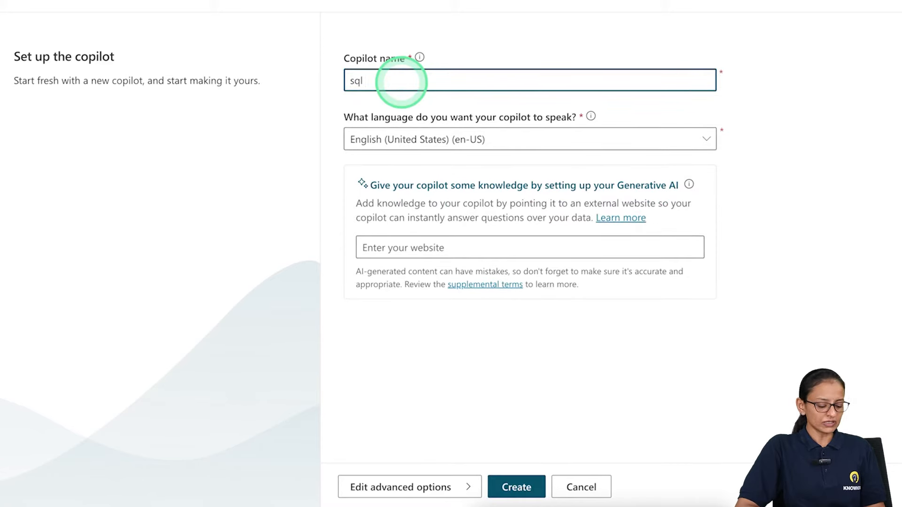
pyautogui.write('ql ')
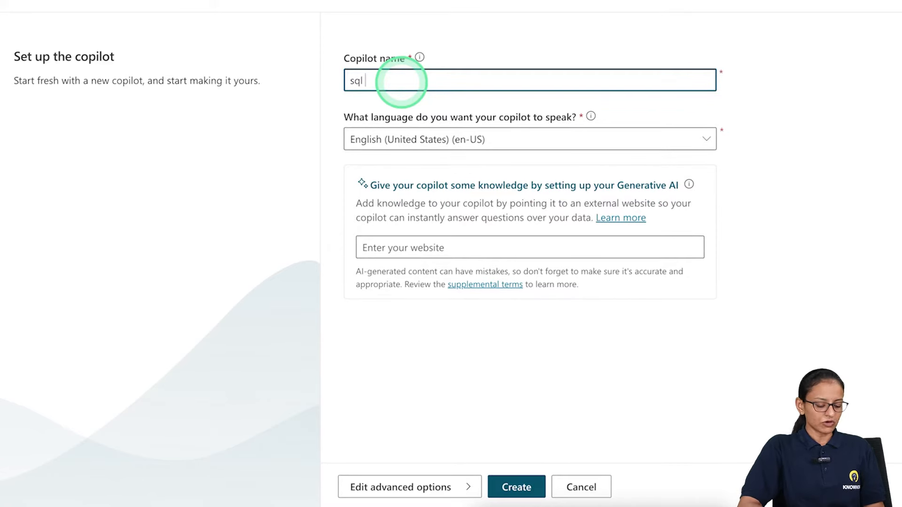
pyautogui.write('chatbot')
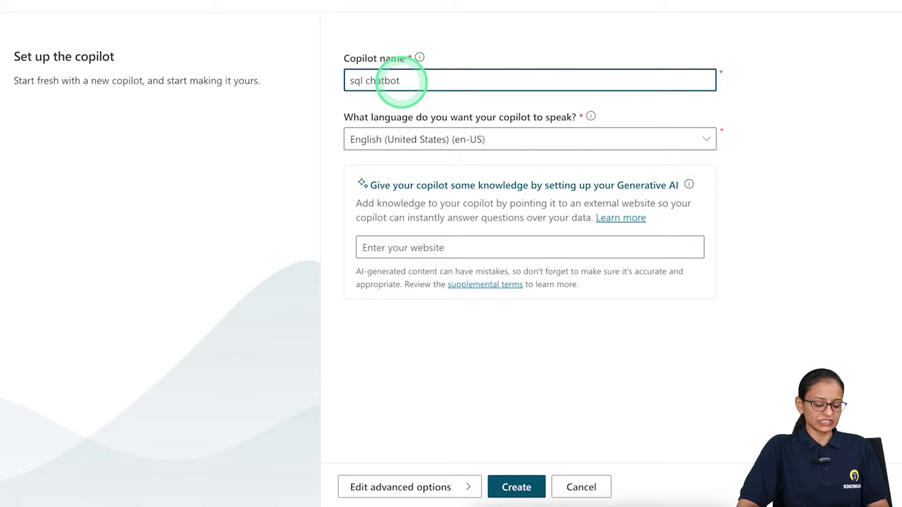
pyautogui.write(' you tube')
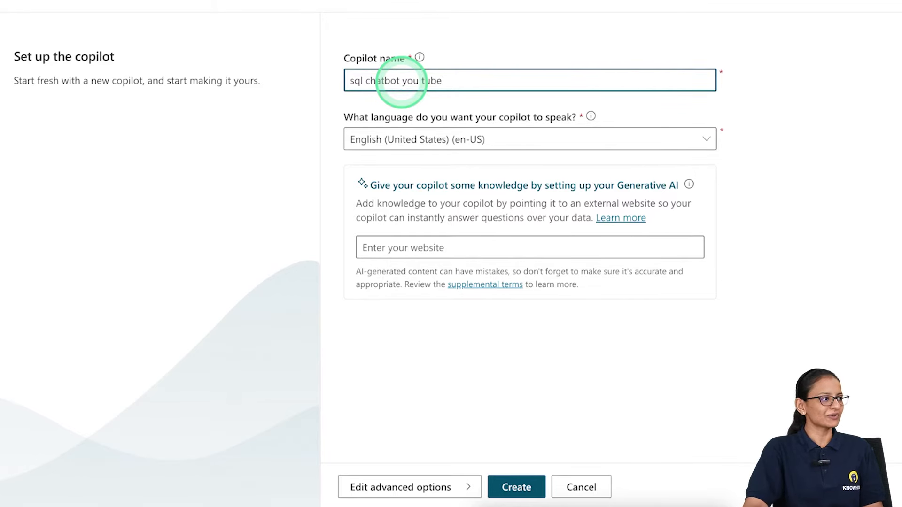
pyautogui.click(421, 487)
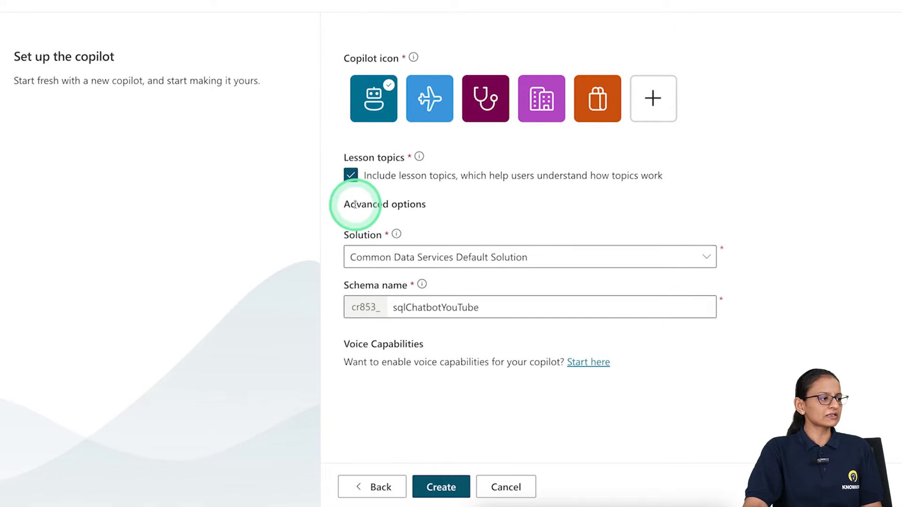
# Create the copilot with the default solution and open its list of topics.
pyautogui.click(444, 488)
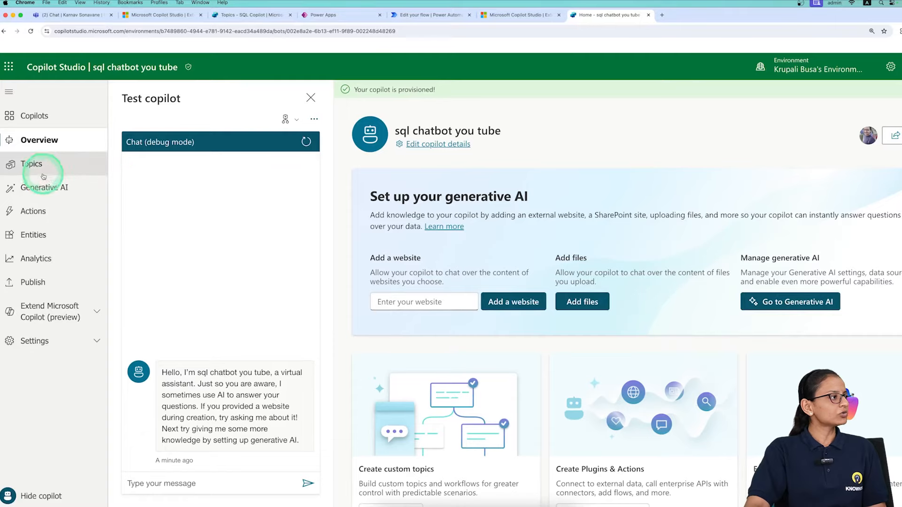
pyautogui.click(40, 173)
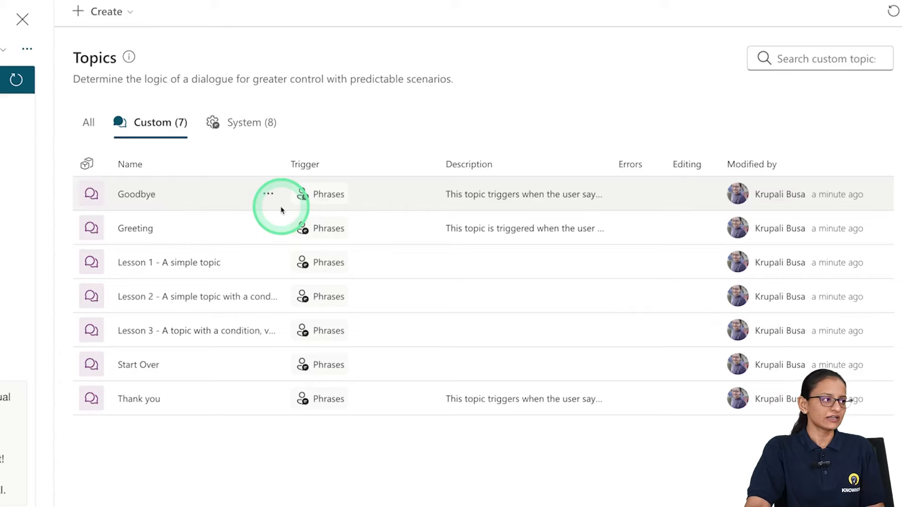
# Delete the Goodbye and Greeting topics from the custom topics.
pyautogui.click(269, 193)
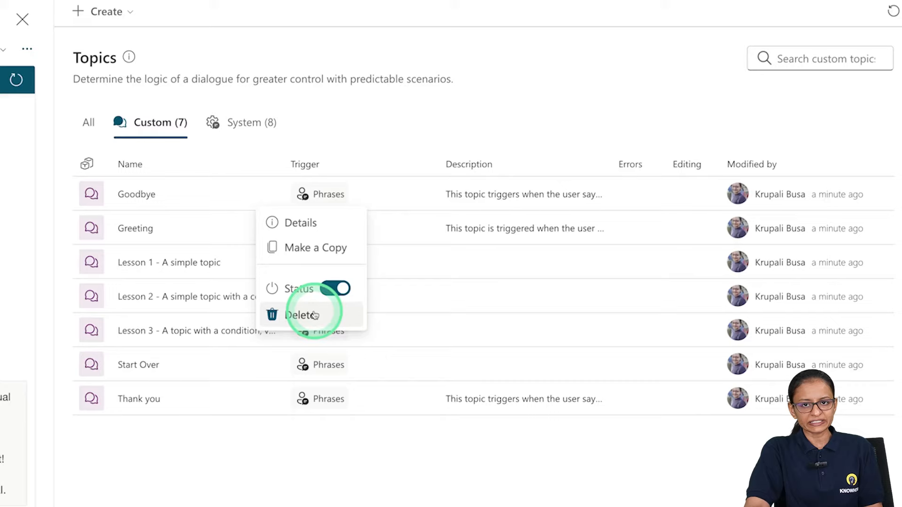
pyautogui.click(314, 315)
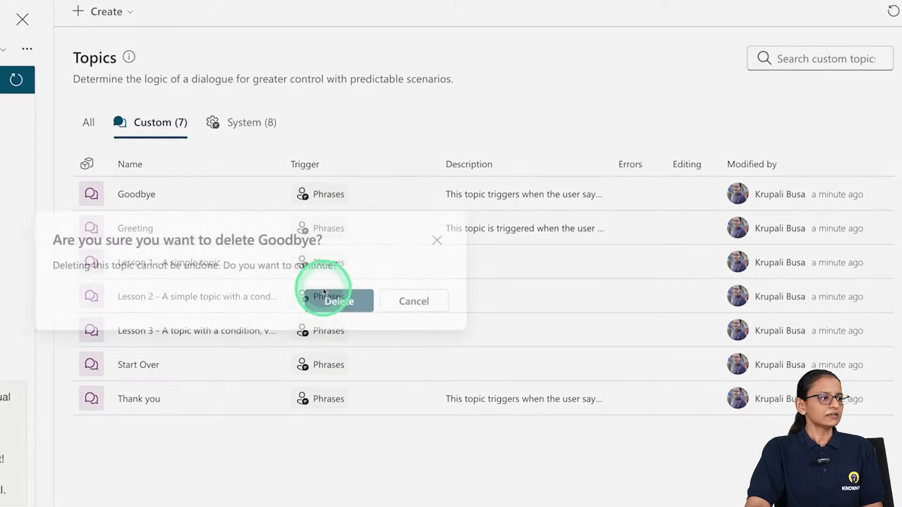
pyautogui.click(317, 297)
pyautogui.click(268, 219)
pyautogui.click(268, 219)
pyautogui.click(293, 338)
pyautogui.click(346, 303)
# Delete the Lesson 1, Lesson 2, Lesson 3 and Start Over topics, keeping only the Thank you custom topic.
pyautogui.click(268, 219)
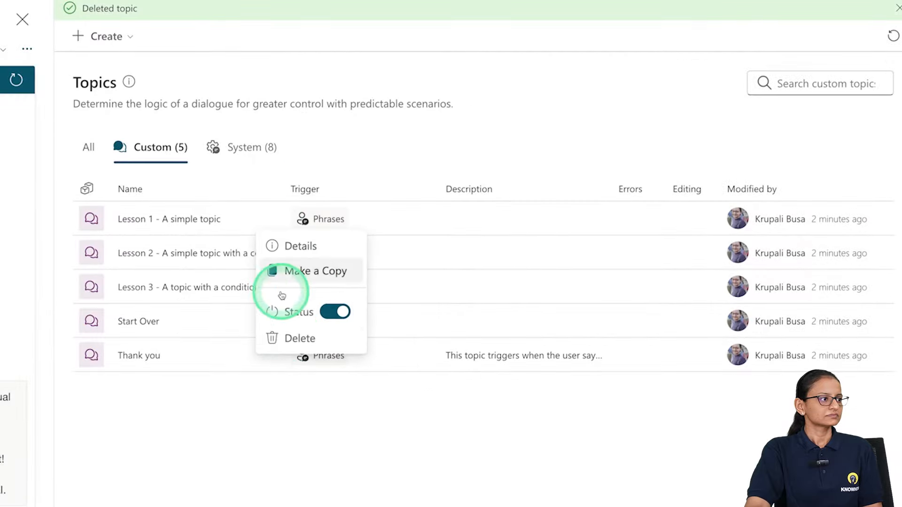
pyautogui.click(296, 338)
pyautogui.click(332, 305)
pyautogui.click(268, 219)
pyautogui.click(297, 338)
pyautogui.click(329, 298)
pyautogui.click(271, 218)
pyautogui.click(297, 339)
pyautogui.click(344, 308)
pyautogui.click(271, 219)
pyautogui.click(297, 339)
pyautogui.click(345, 314)
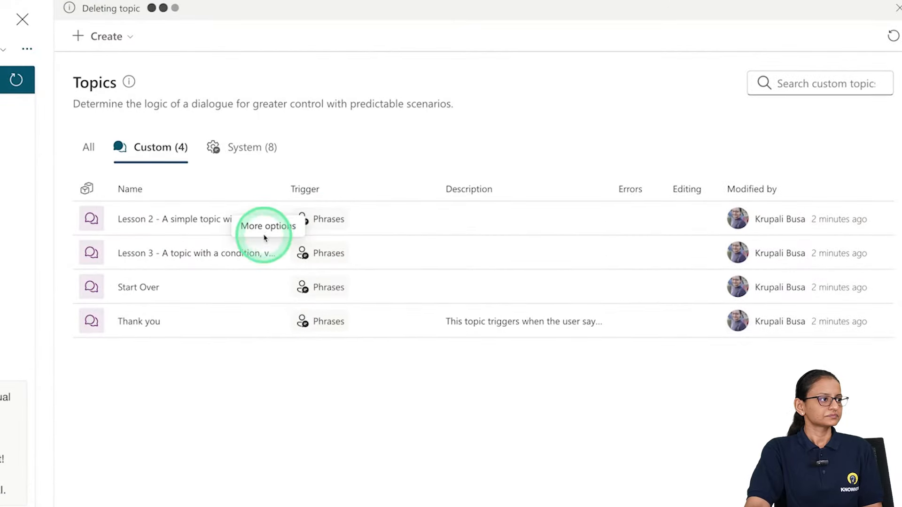
pyautogui.click(268, 297)
pyautogui.click(298, 408)
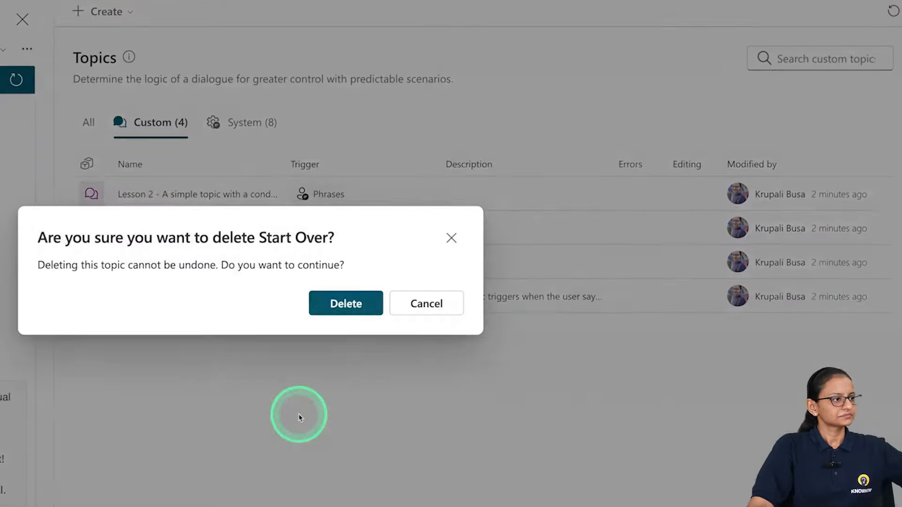
pyautogui.click(332, 308)
pyautogui.click(272, 221)
pyautogui.click(277, 336)
pyautogui.click(344, 308)
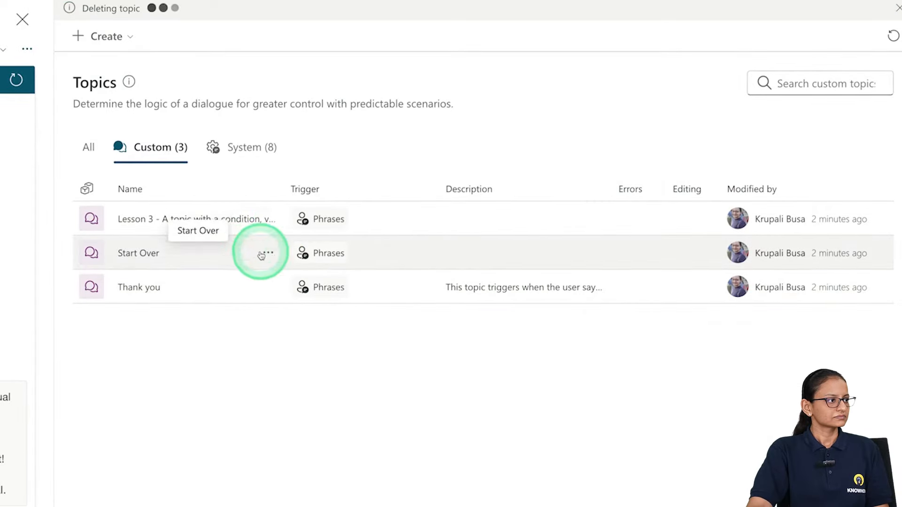
pyautogui.click(268, 253)
pyautogui.click(302, 354)
pyautogui.press('Return')
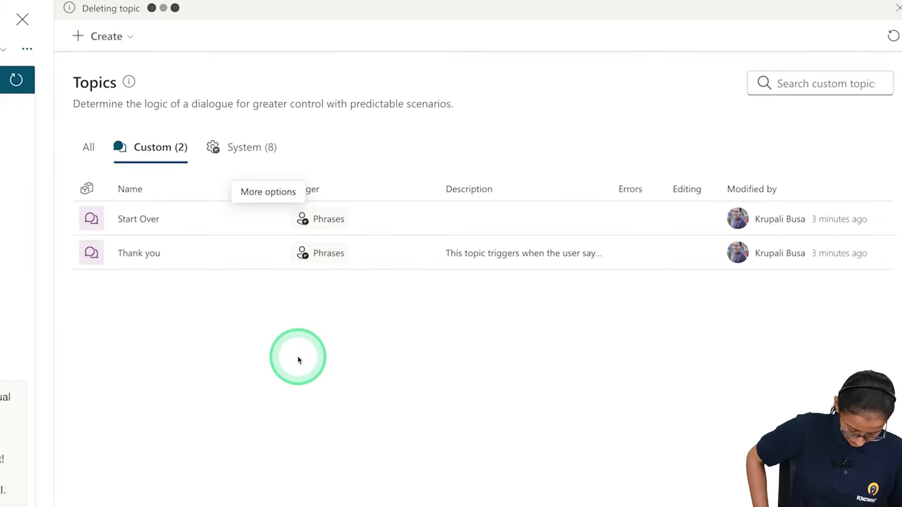
pyautogui.click(274, 210)
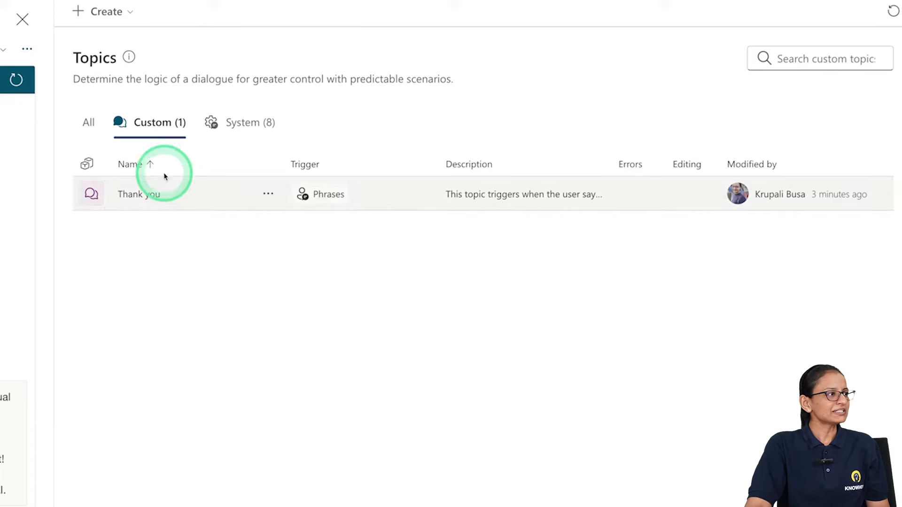
# Create a new topic from blank and name it "sql product price".
pyautogui.click(80, 14)
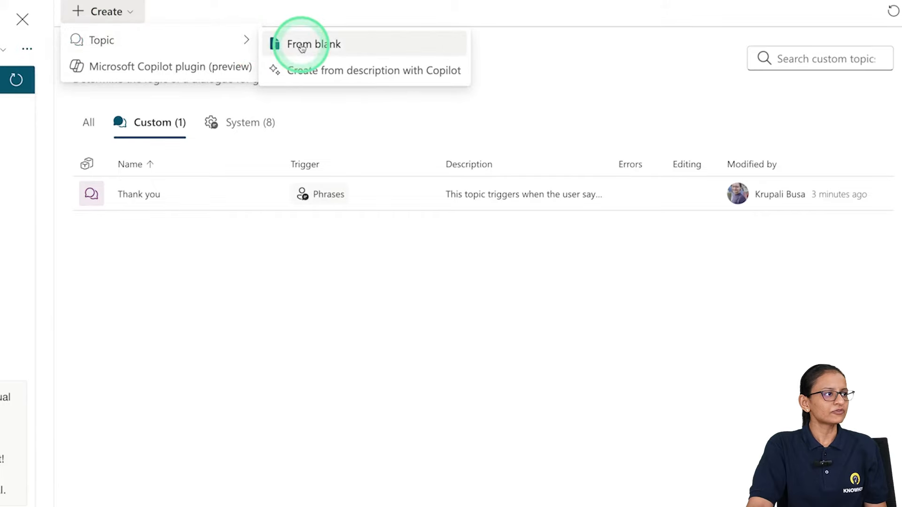
pyautogui.click(302, 47)
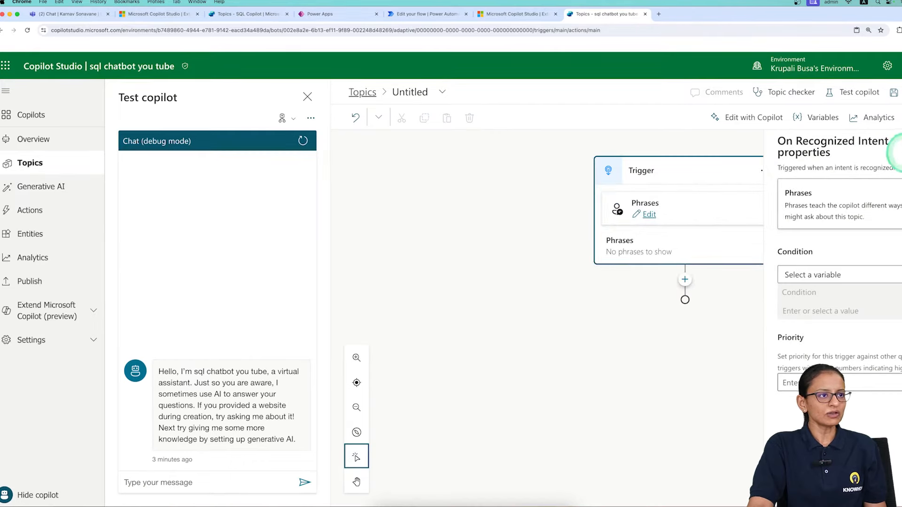
pyautogui.click(553, 246)
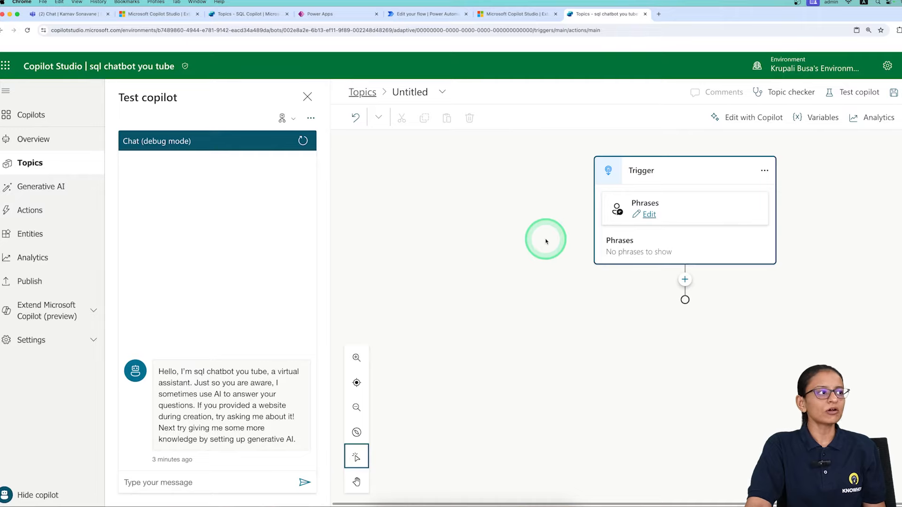
pyautogui.click(423, 98)
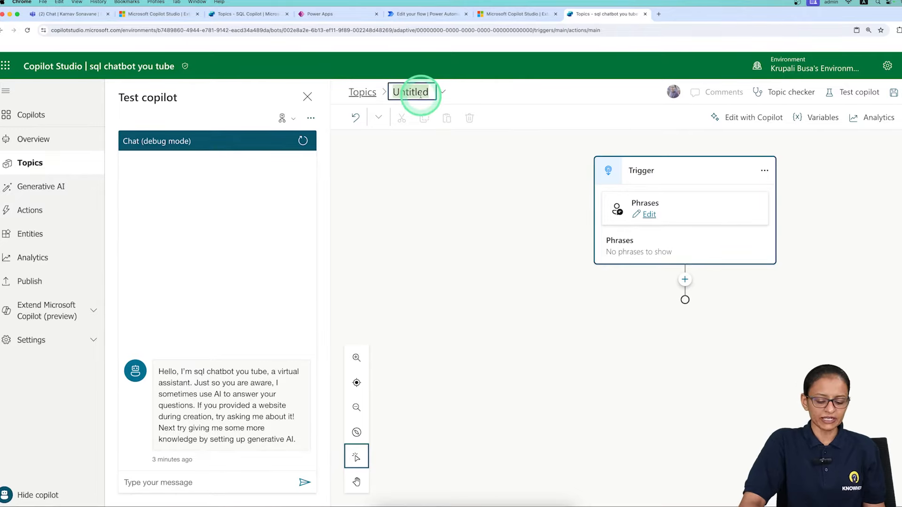
pyautogui.press('BackSpace')
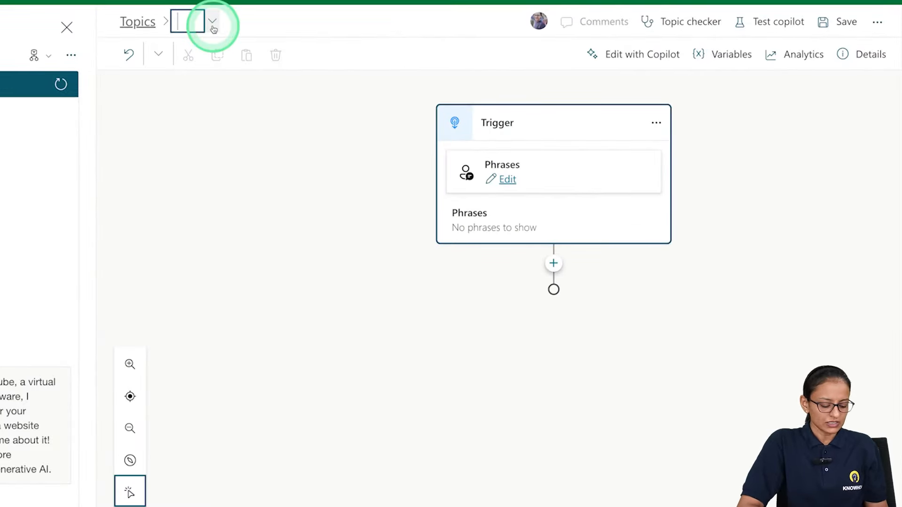
pyautogui.write('sql produt')
pyautogui.press('BackSpace')
pyautogui.press('BackSpace')
pyautogui.press('BackSpace')
pyautogui.write('duct price')
pyautogui.press('Return')
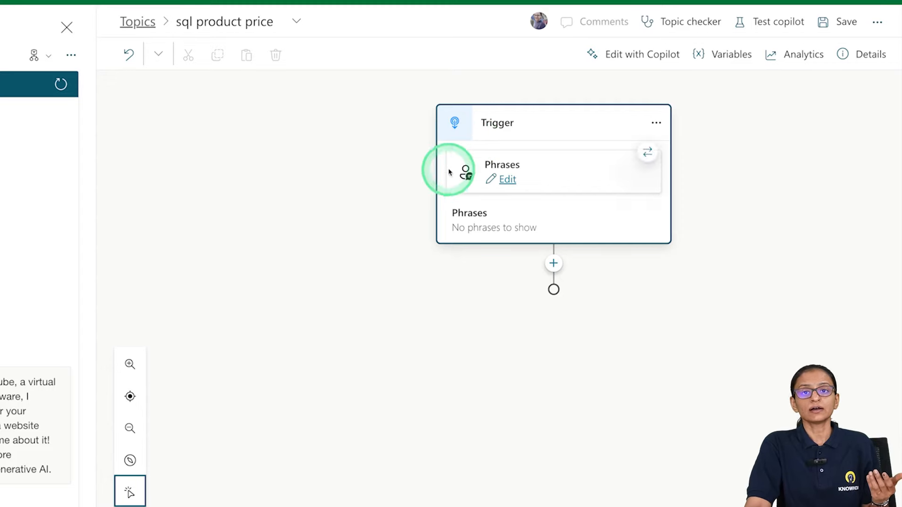
# Add the trigger phrases "hi", "helllo" and "I need on help" to the topic.
pyautogui.click(505, 182)
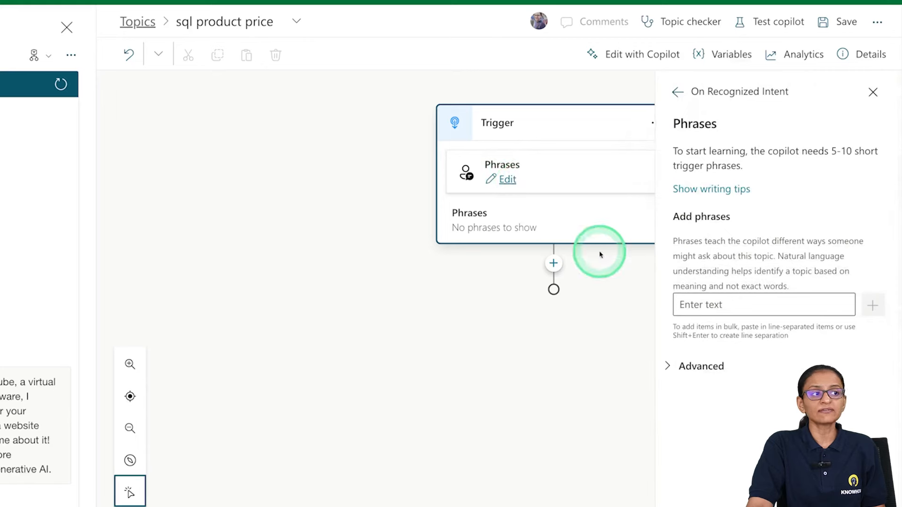
pyautogui.click(692, 303)
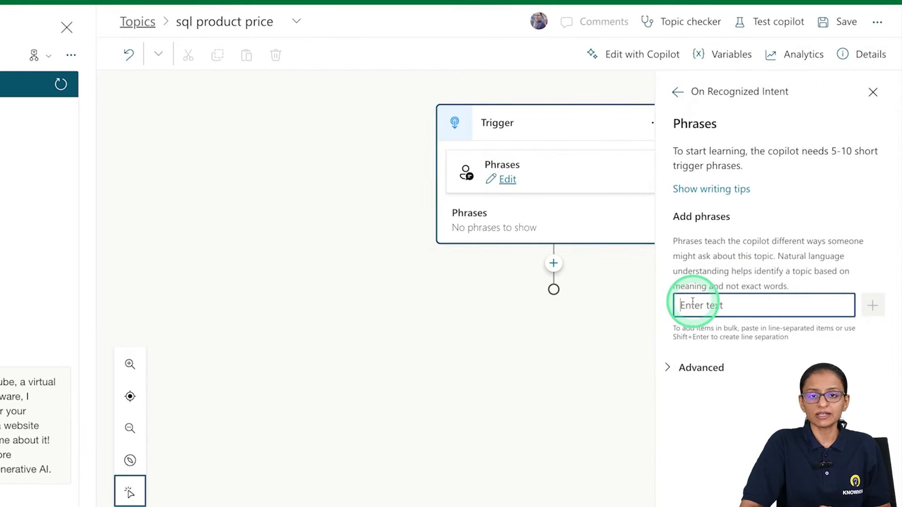
pyautogui.write('hi')
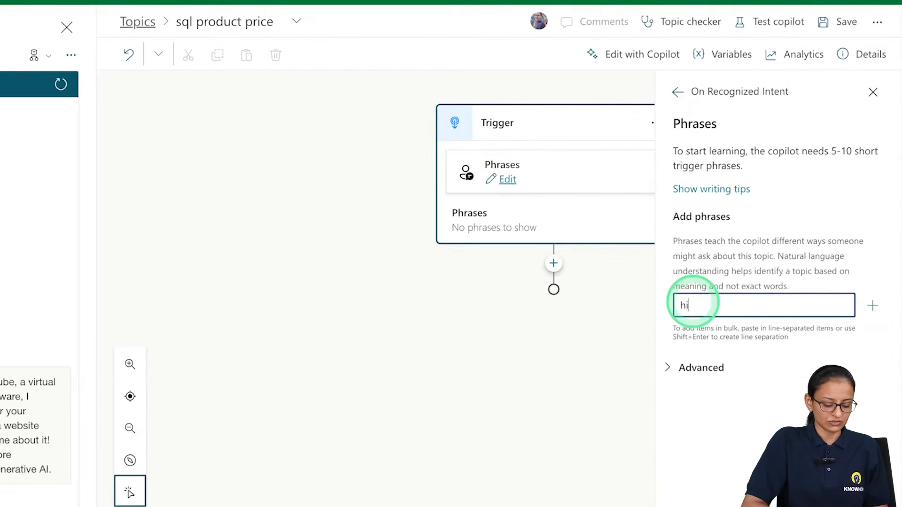
pyautogui.press('Return')
pyautogui.write('helllo')
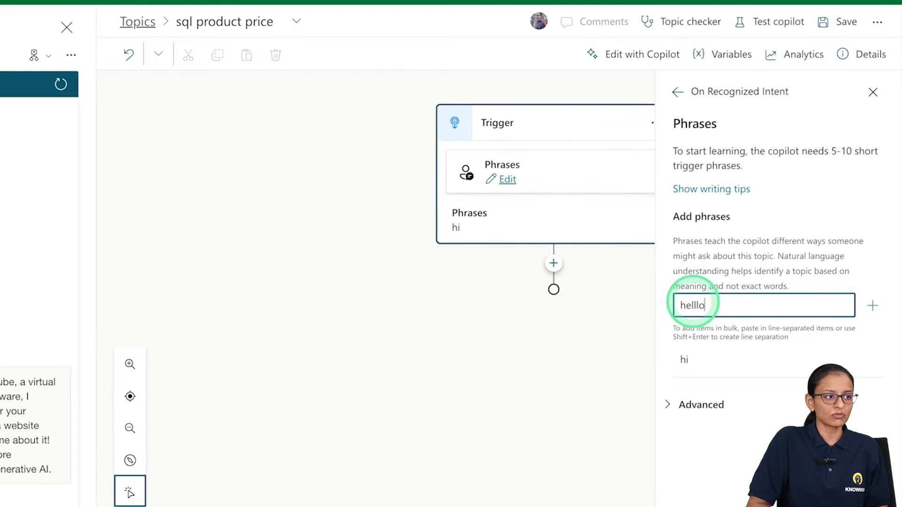
pyautogui.press('Return')
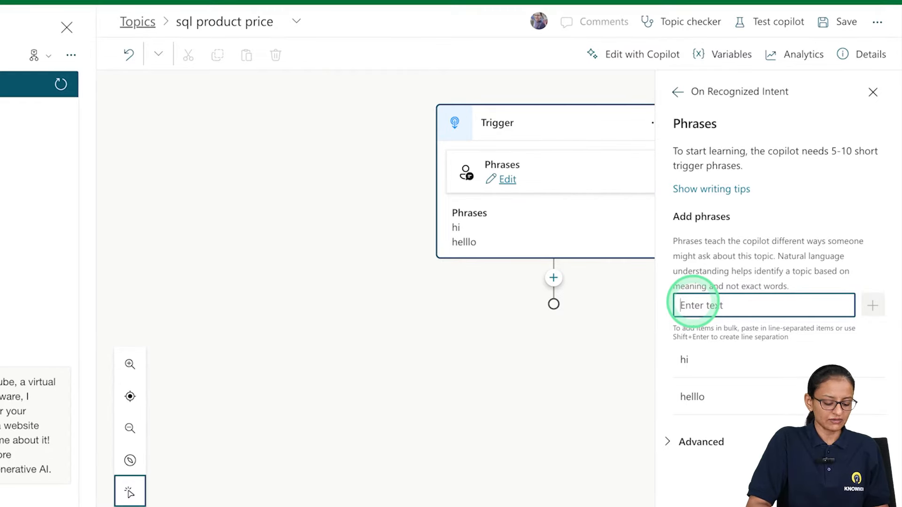
pyautogui.write('I need on help')
pyautogui.press('Return')
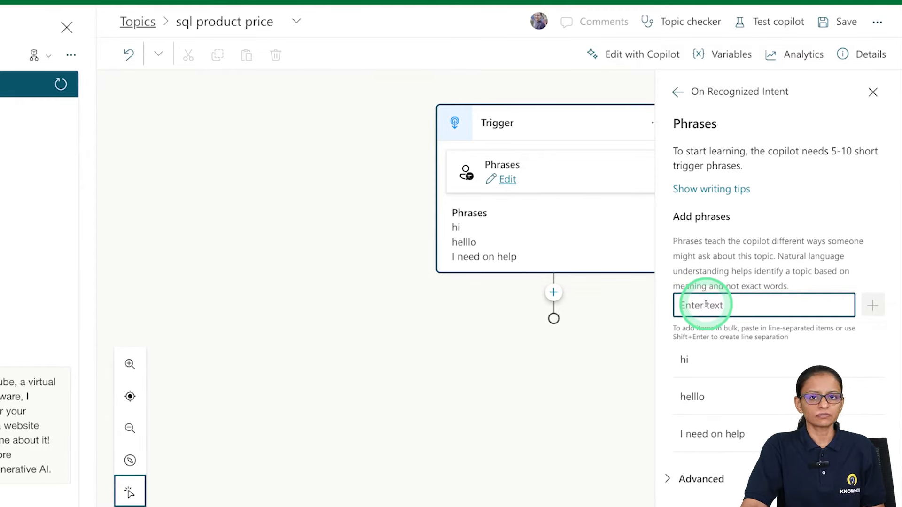
pyautogui.click(503, 359)
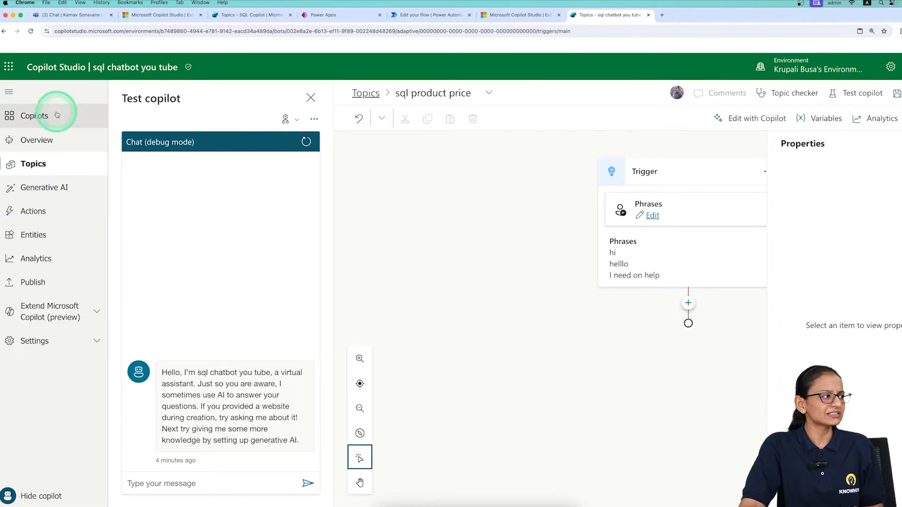
# Collapse the navigation pane and add a question node below the trigger with the message "Please provide product ID".
pyautogui.click(9, 94)
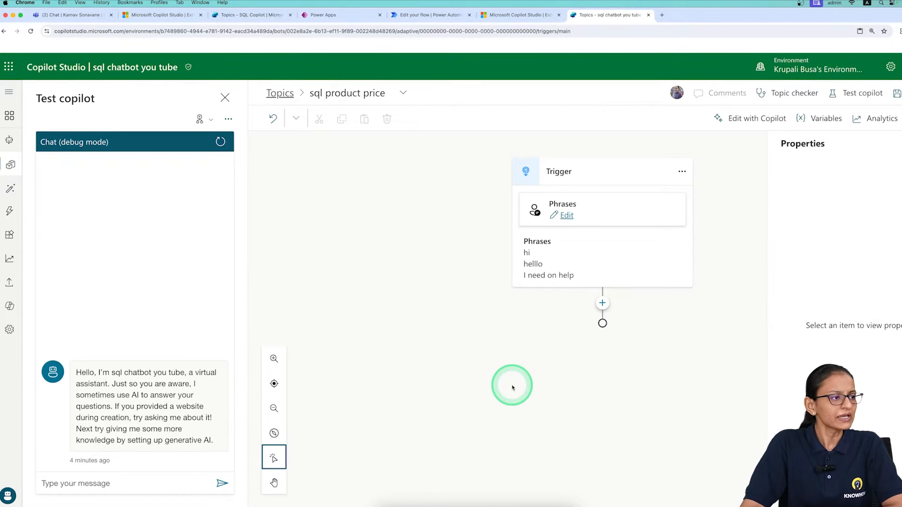
pyautogui.click(602, 303)
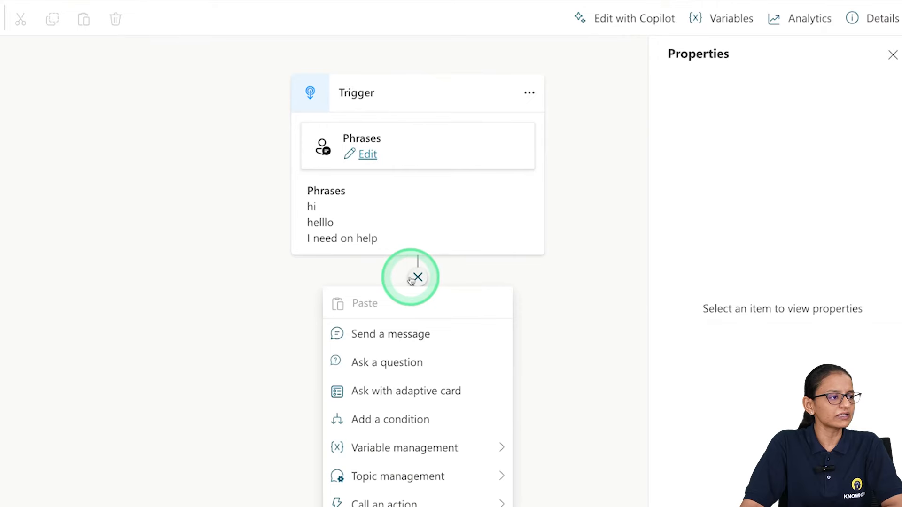
pyautogui.click(403, 360)
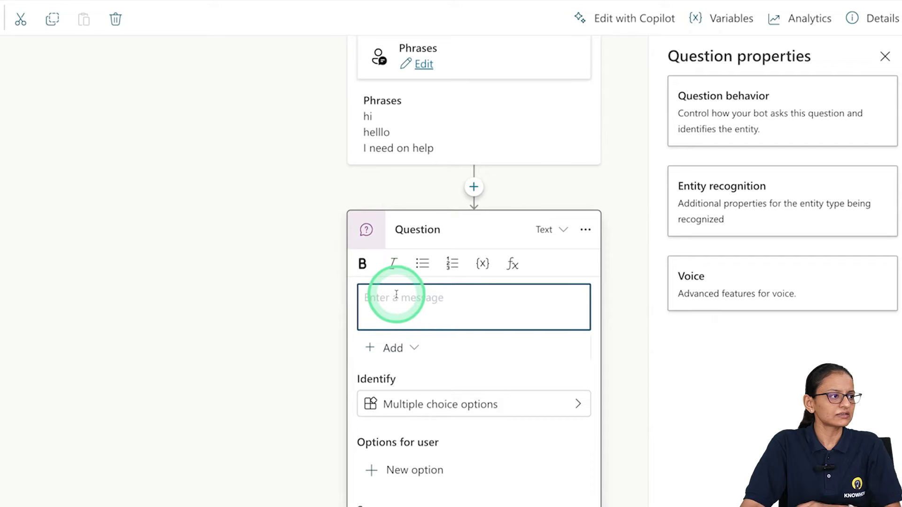
pyautogui.click(432, 393)
pyautogui.write('Please pro')
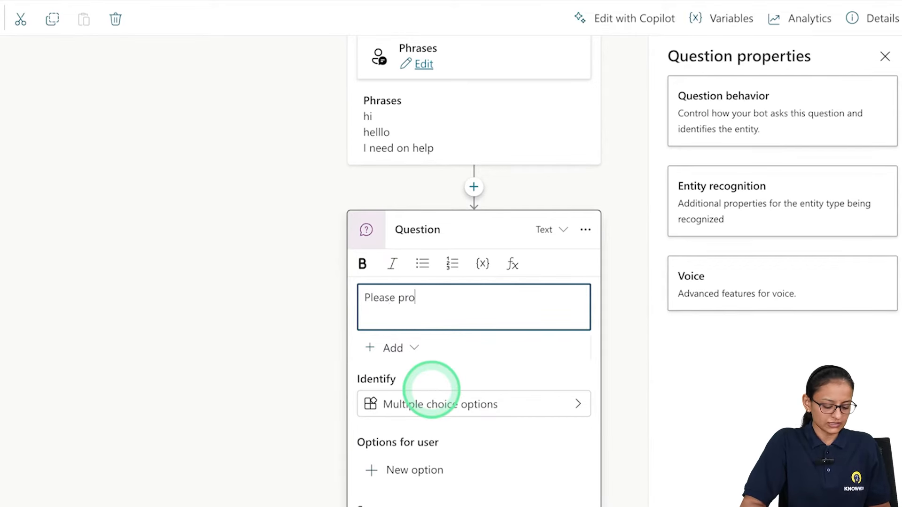
pyautogui.write('vide ')
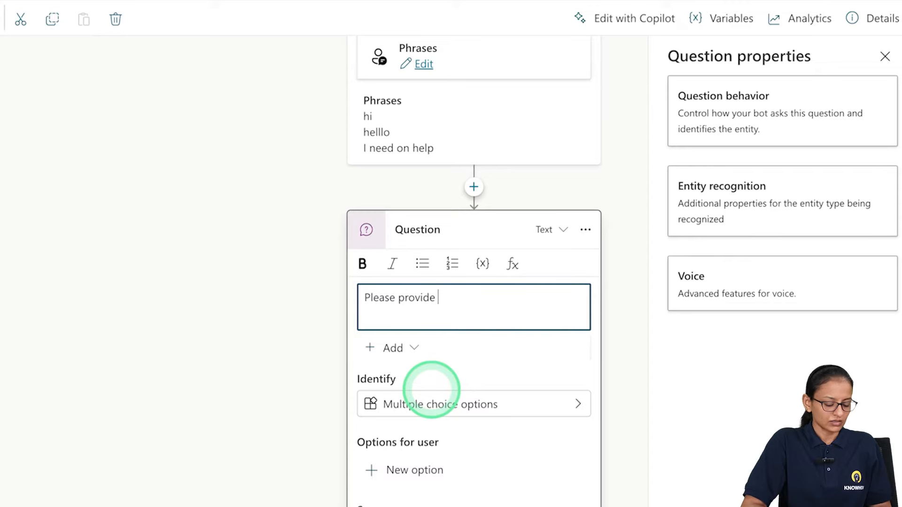
pyautogui.write('product ID')
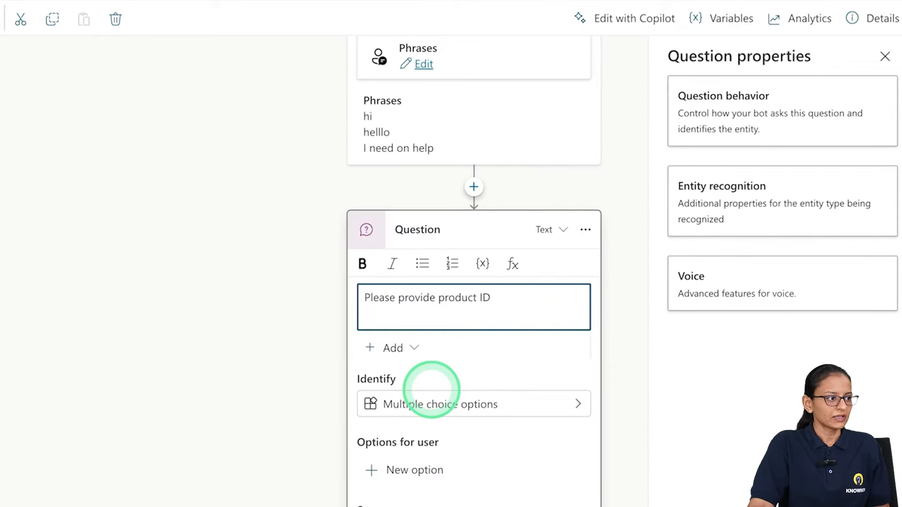
# Set the question to identify the Number entity in the user's response.
pyautogui.click(436, 400)
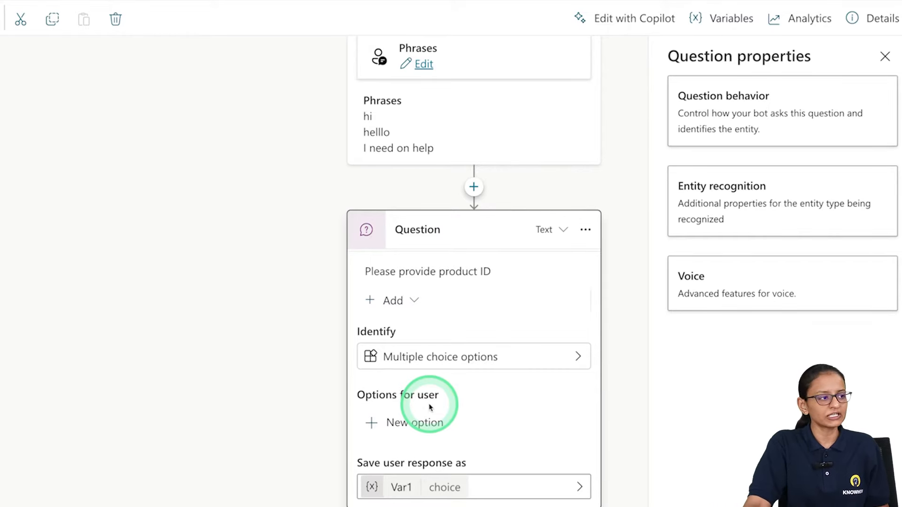
pyautogui.click(570, 364)
pyautogui.click(646, 272)
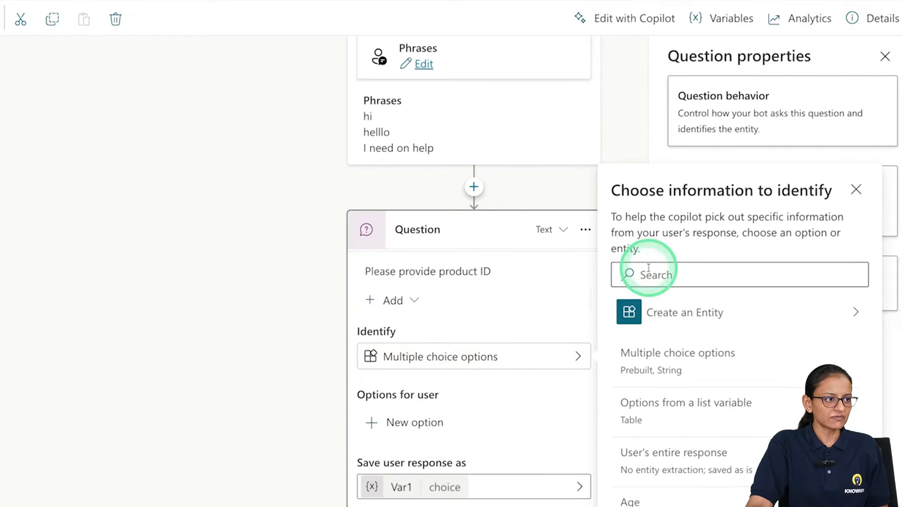
pyautogui.write('number')
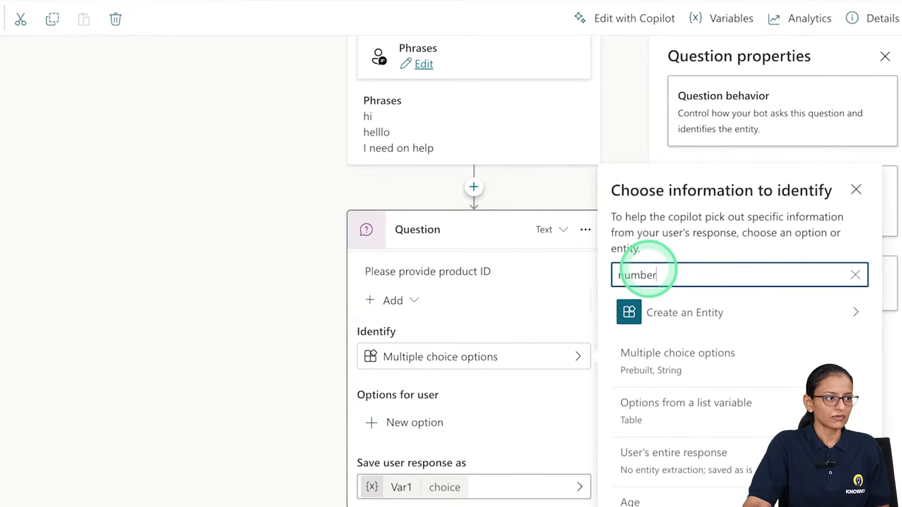
pyautogui.click(644, 368)
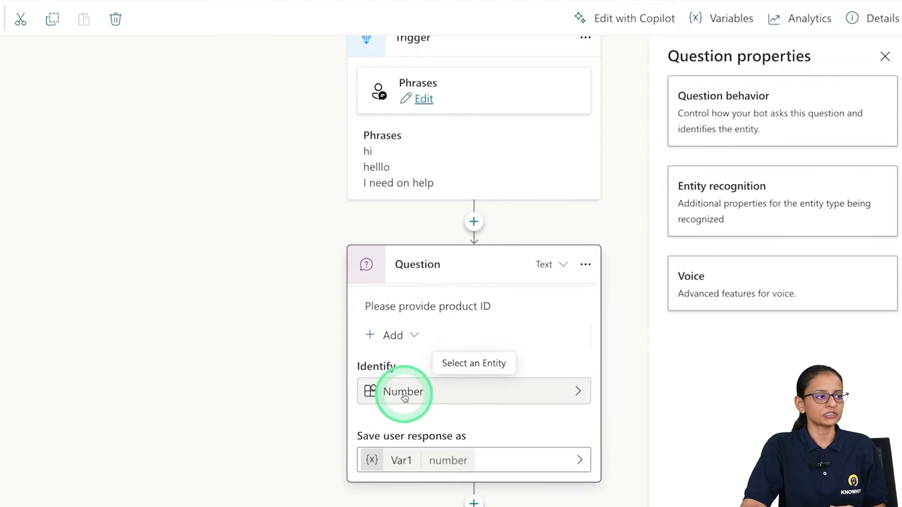
# Rename the variable that stores the product ID question's response to "var_product_id".
pyautogui.click(400, 465)
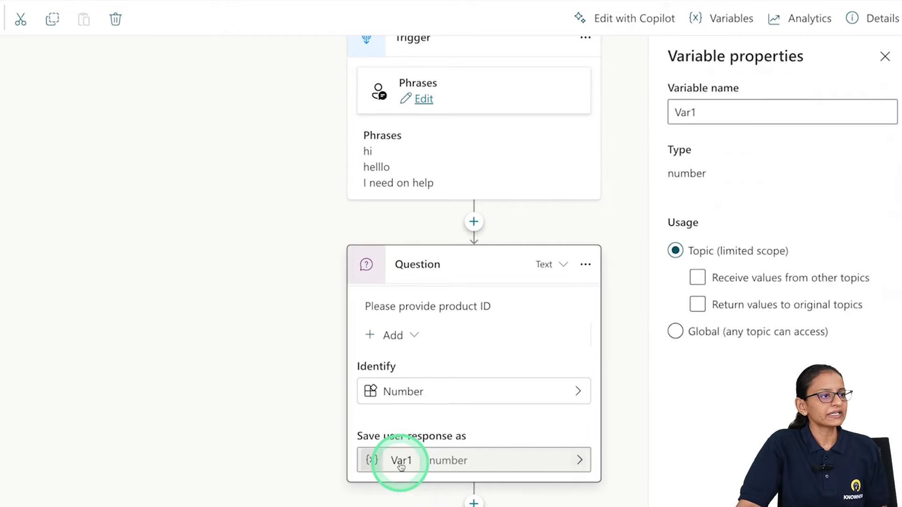
pyautogui.click(708, 116)
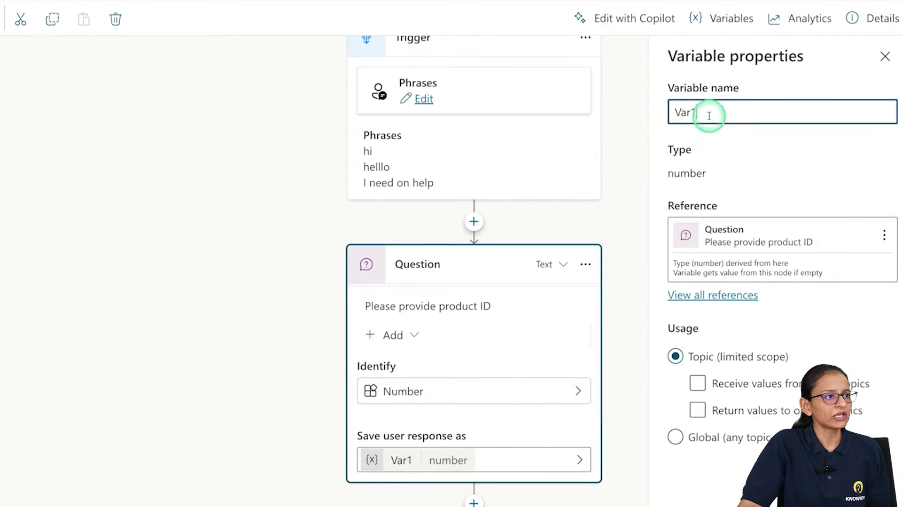
pyautogui.doubleClick(709, 116)
pyautogui.write('var')
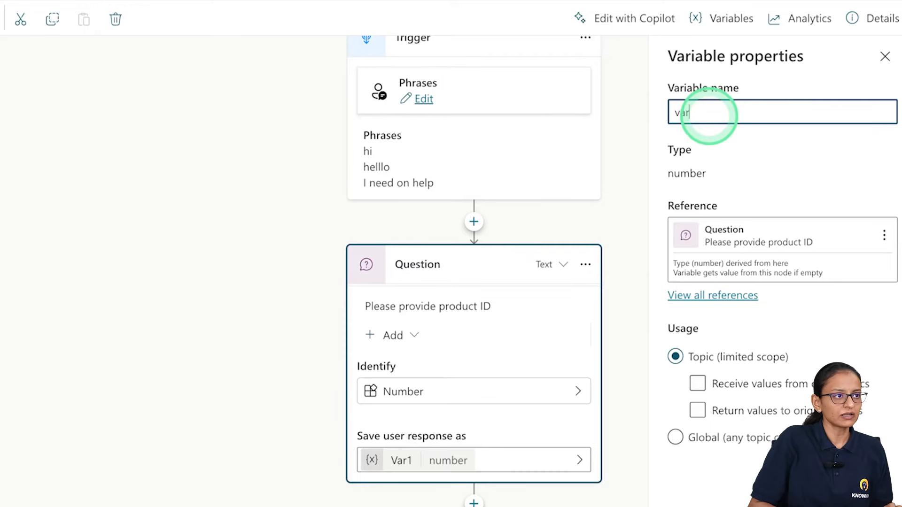
pyautogui.write('_prod')
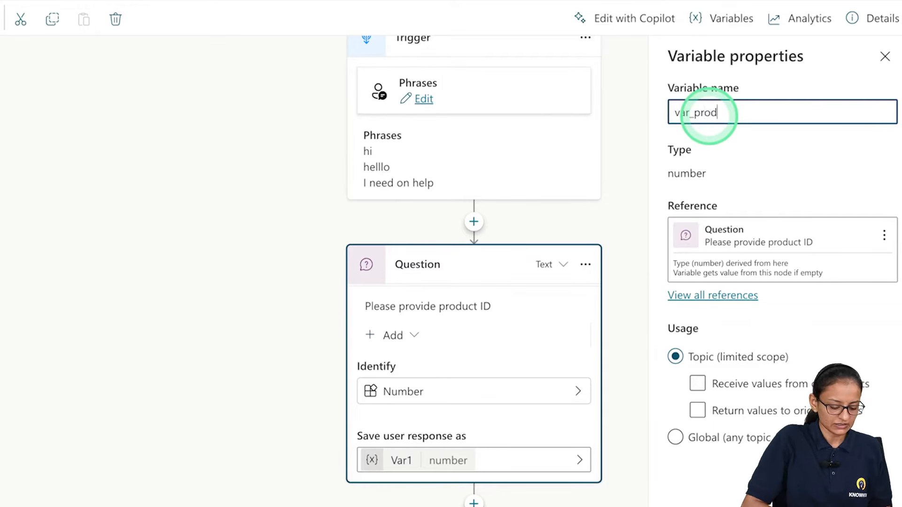
pyautogui.write('uct_id')
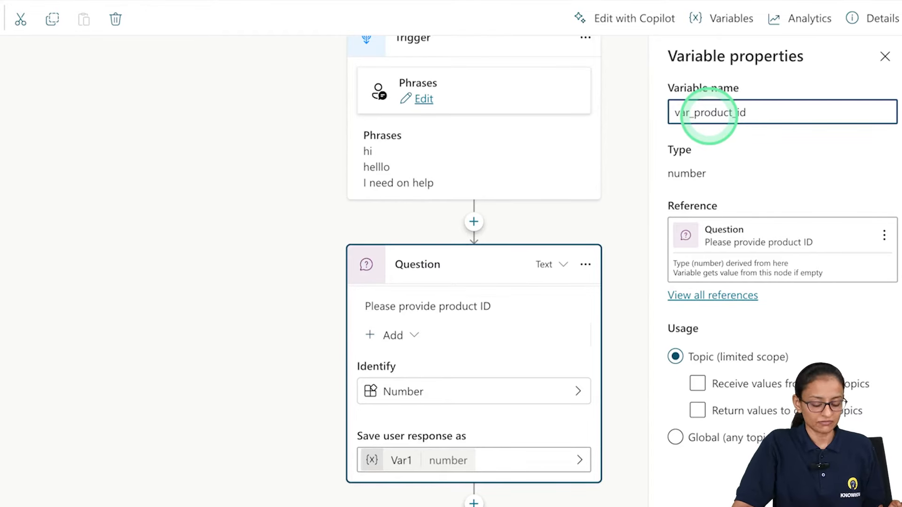
pyautogui.press('Return')
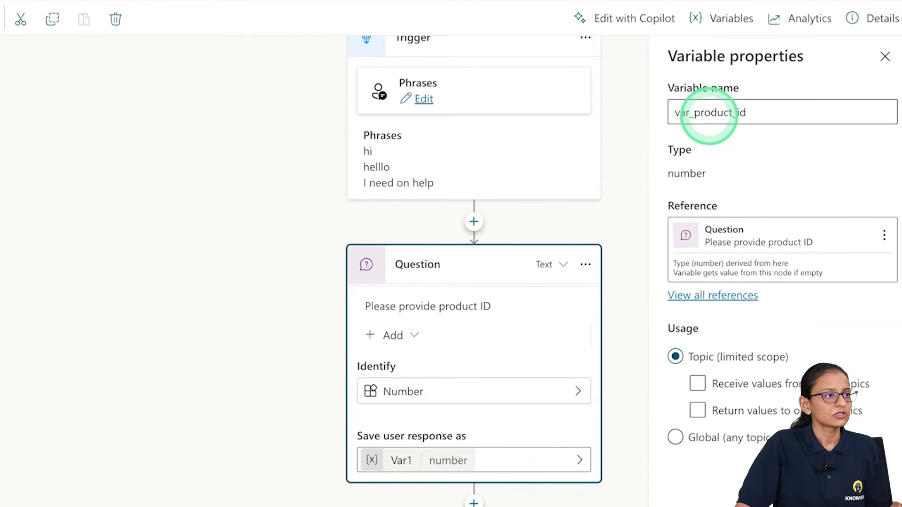
pyautogui.click(607, 147)
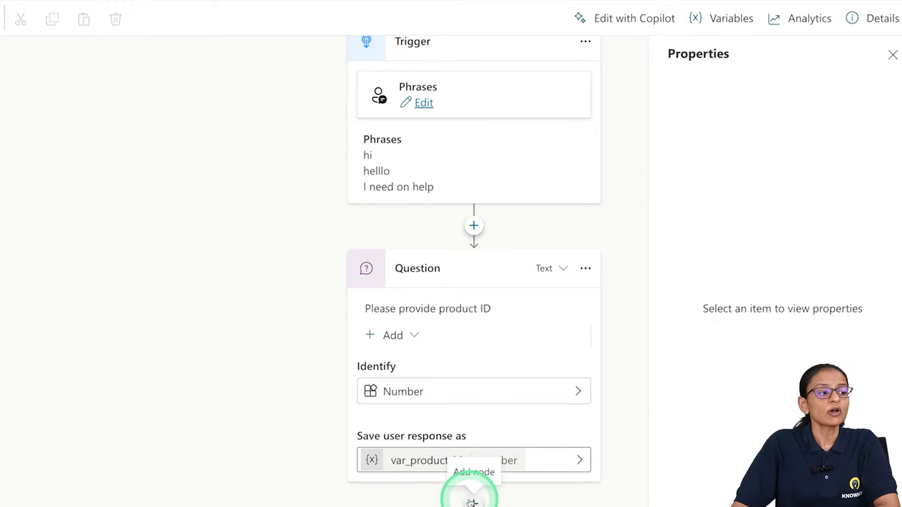
# Create a new Power Automate flow as an action below the question node and switch it to the classic designer.
pyautogui.click(472, 502)
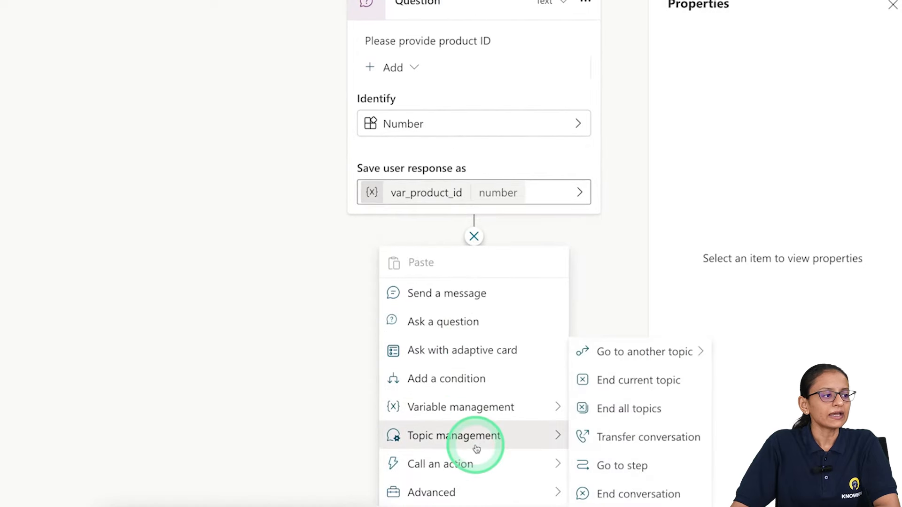
pyautogui.click(561, 464)
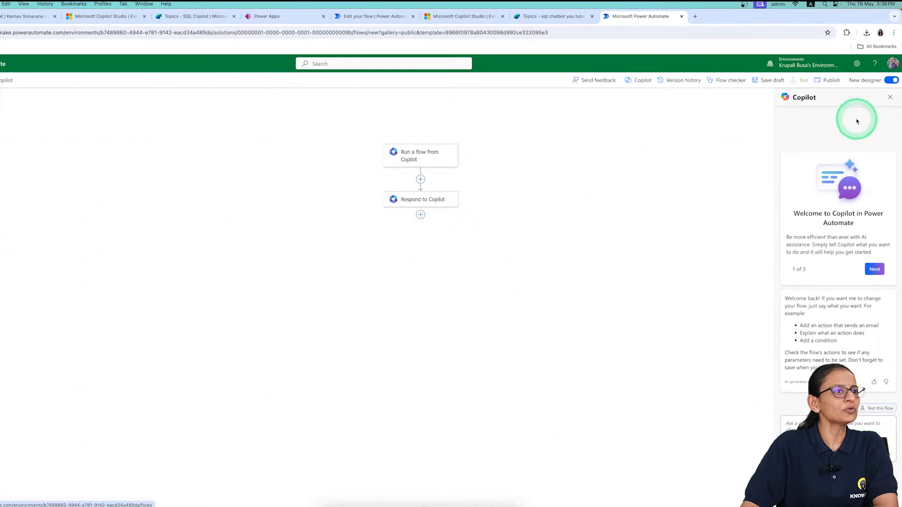
pyautogui.click(890, 97)
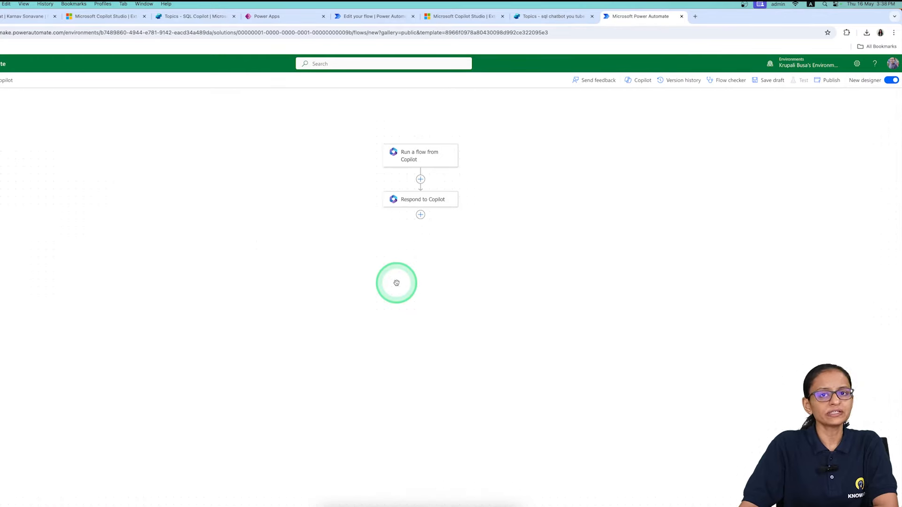
pyautogui.click(890, 80)
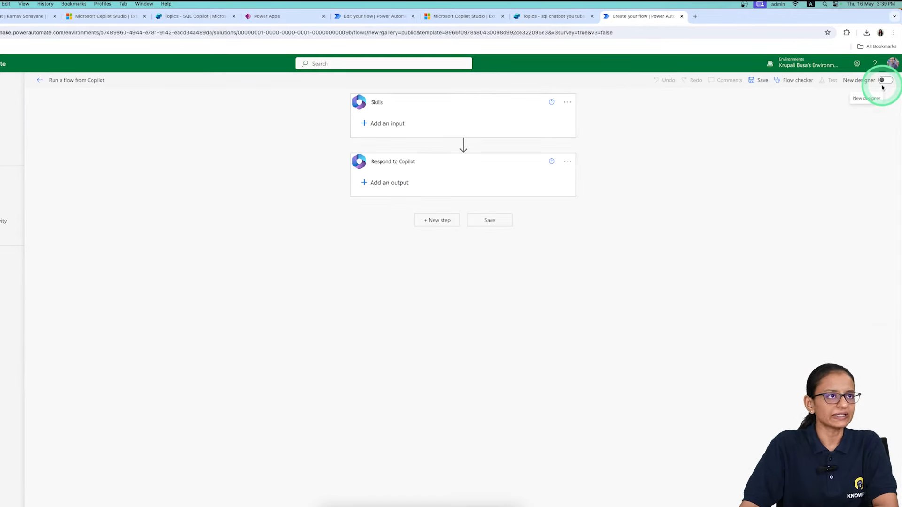
# Add a Number input named "var_produt_id" to the flow's Skills trigger.
pyautogui.click(894, 32)
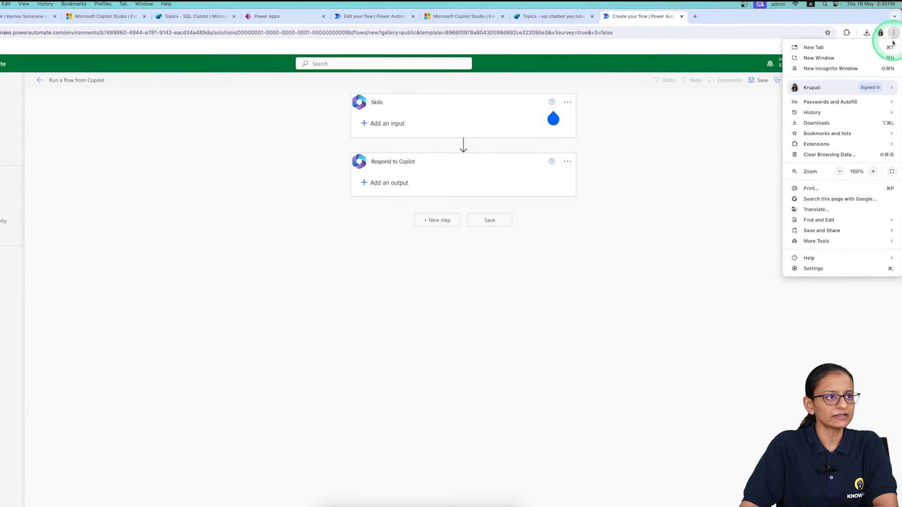
pyautogui.click(874, 172)
pyautogui.click(874, 172)
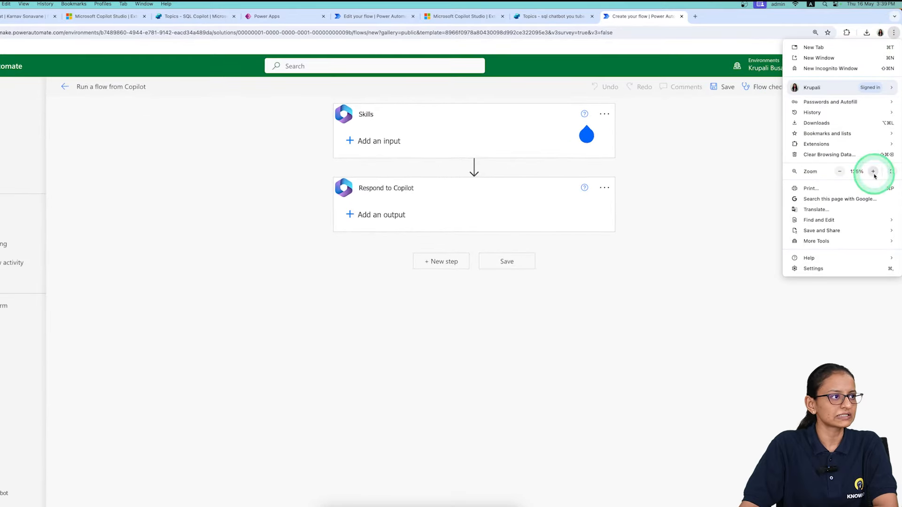
pyautogui.click(874, 173)
pyautogui.click(678, 207)
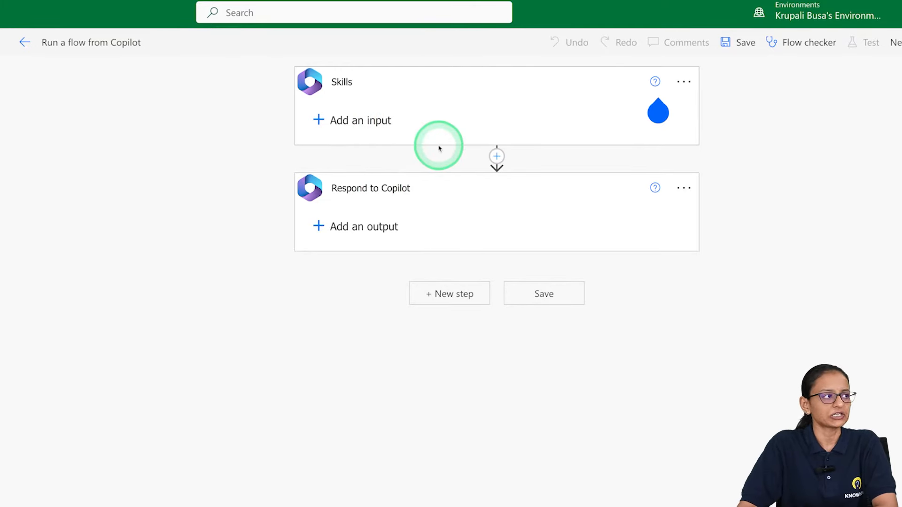
pyautogui.click(359, 120)
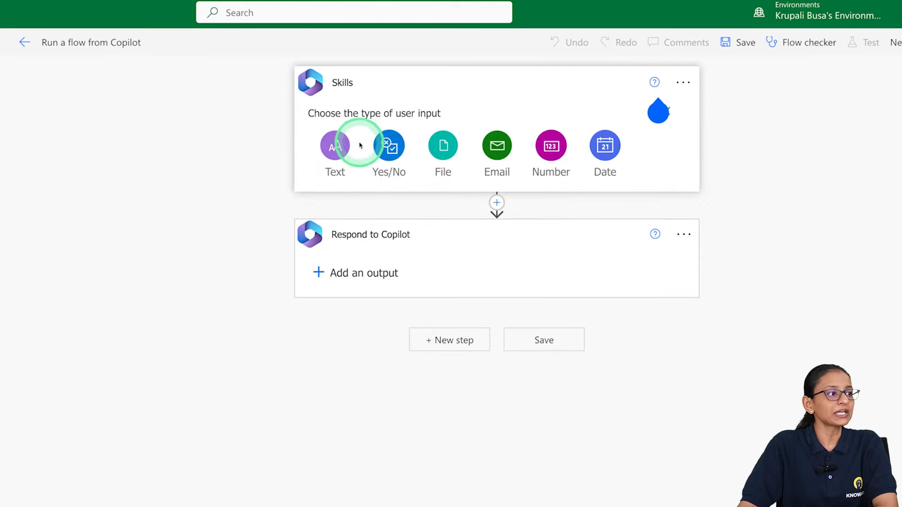
pyautogui.click(549, 156)
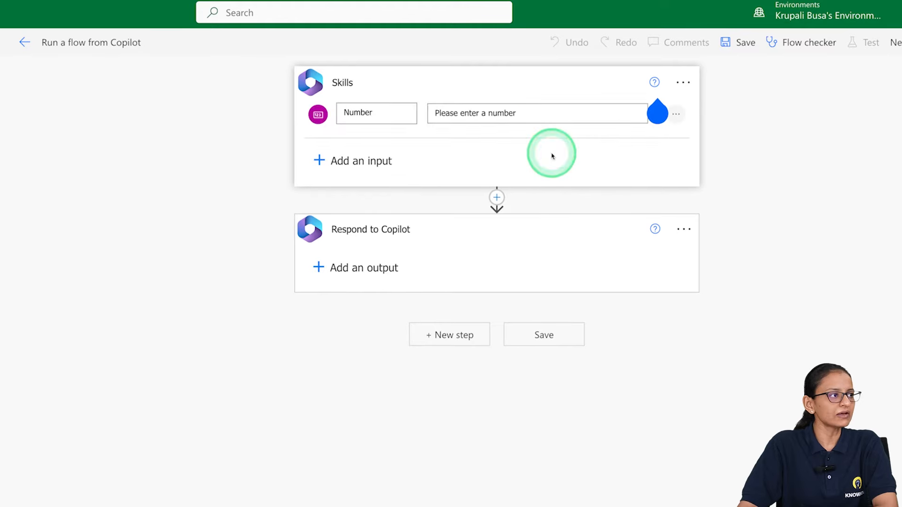
pyautogui.doubleClick(393, 115)
pyautogui.press('BackSpace')
pyautogui.write('var_produ')
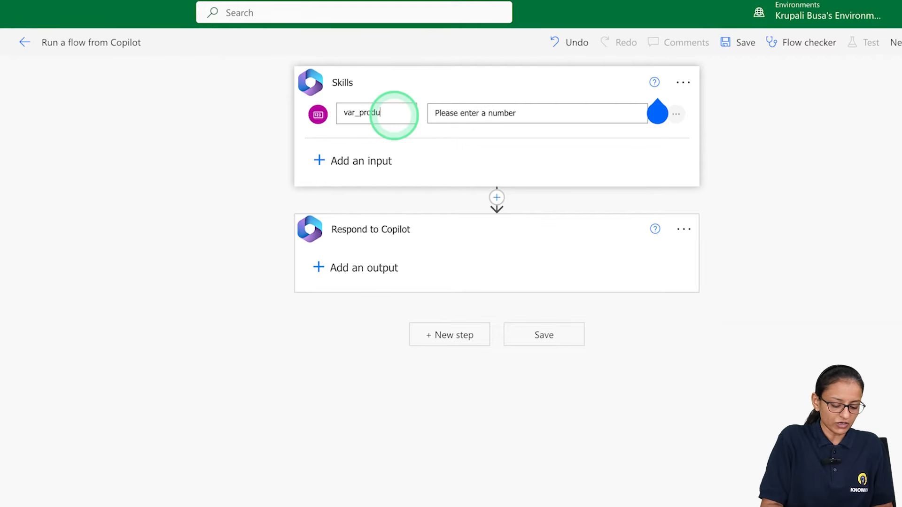
pyautogui.write('t_')
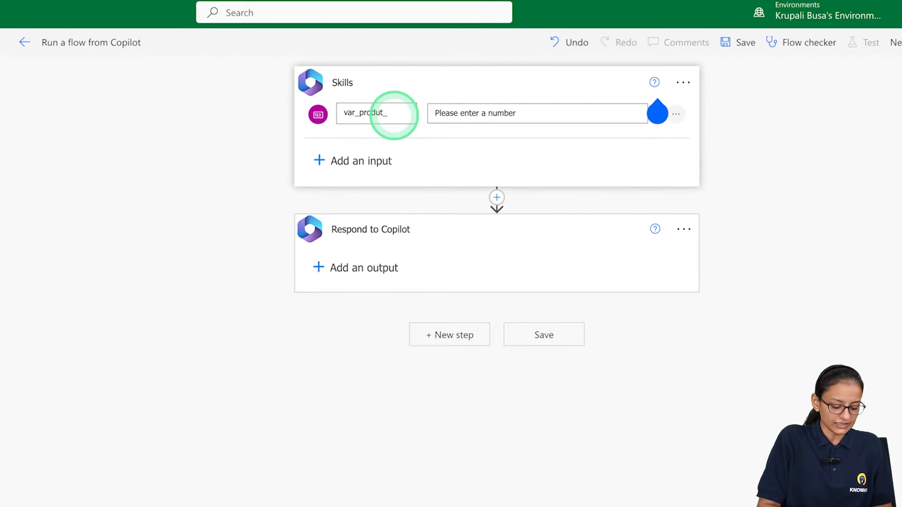
pyautogui.write('id')
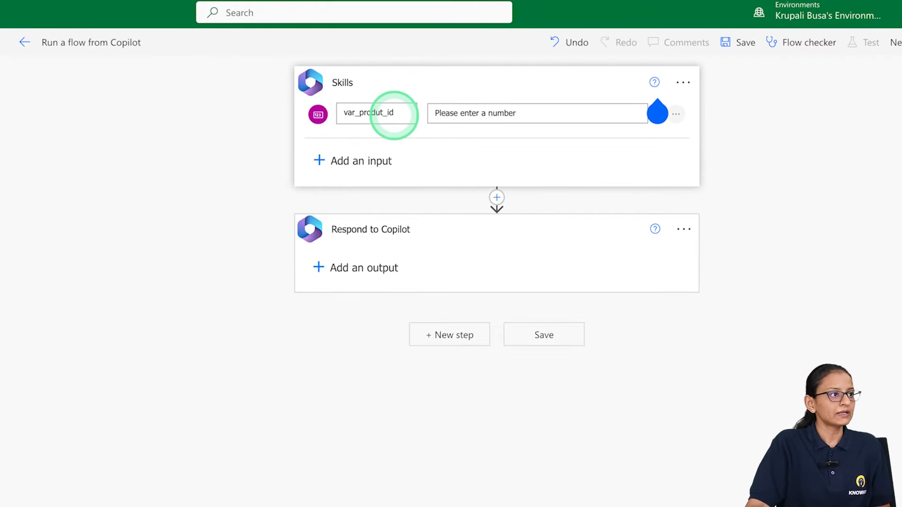
pyautogui.click(563, 118)
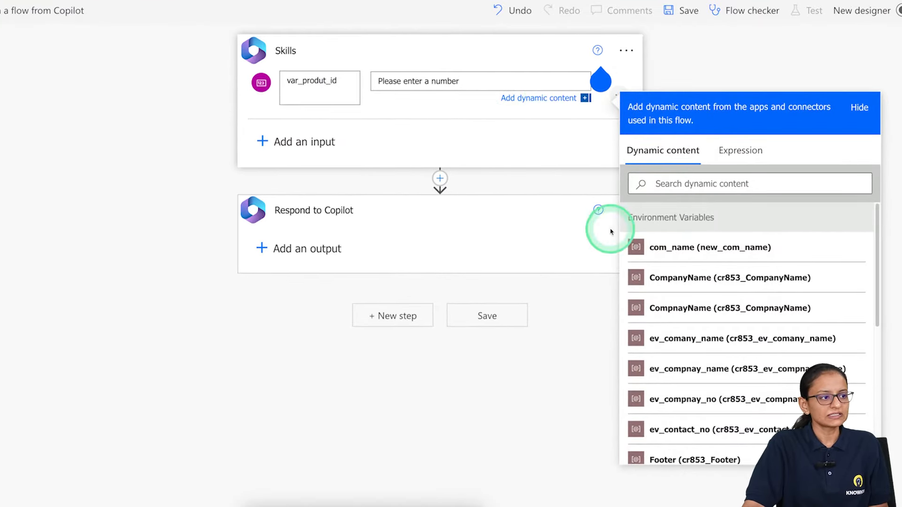
pyautogui.scroll(-5, 647, 264)
pyautogui.scroll(5, 647, 264)
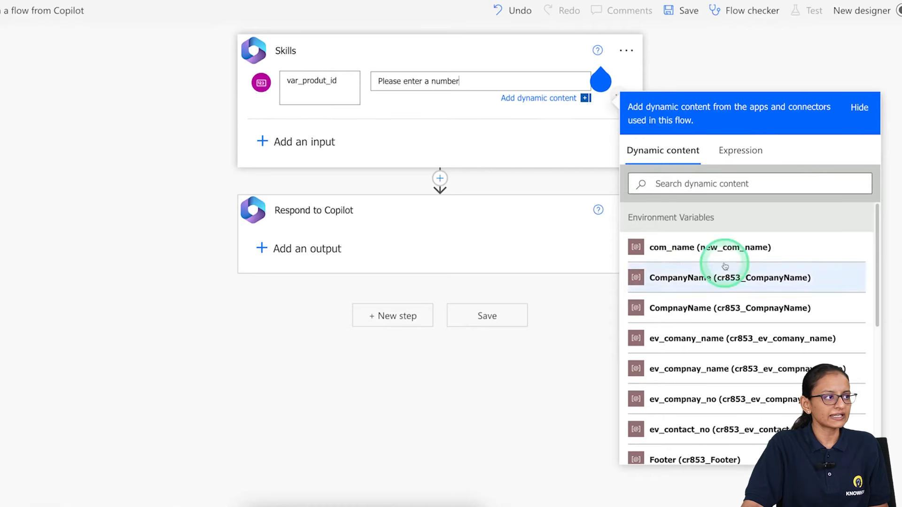
pyautogui.click(228, 313)
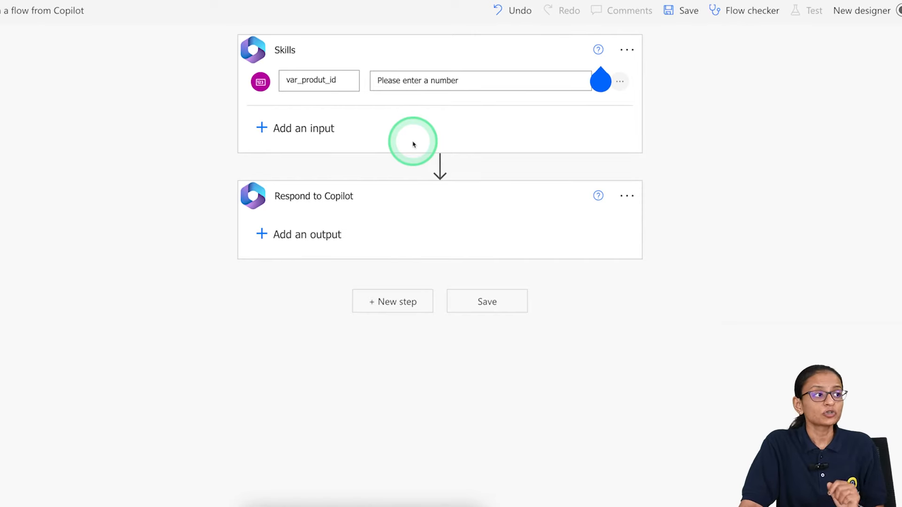
# Try adding the SQL Server action Get row (V2) between the Skills trigger and Respond to Copilot.
pyautogui.click(440, 165)
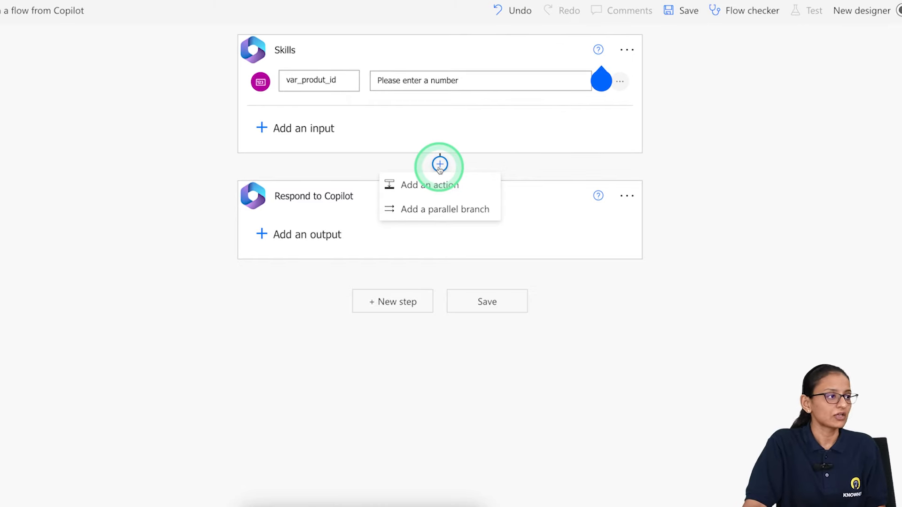
pyautogui.click(435, 182)
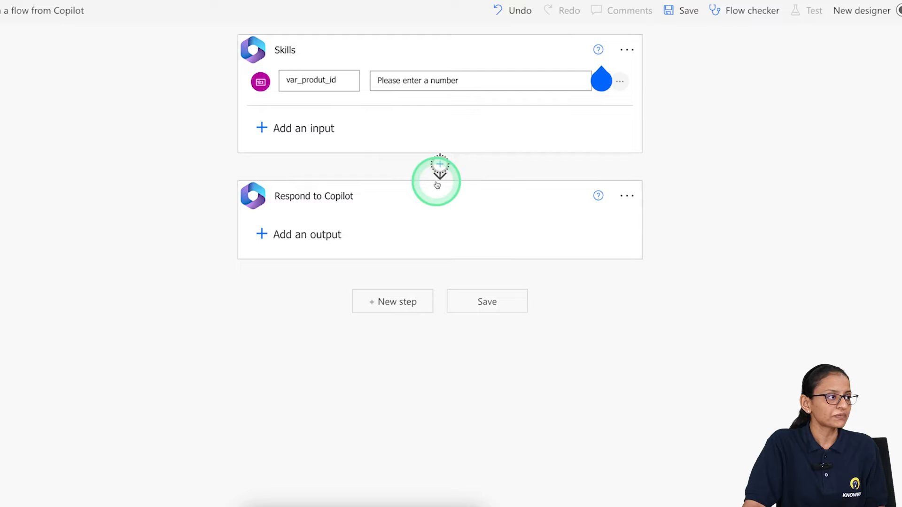
pyautogui.write('sq')
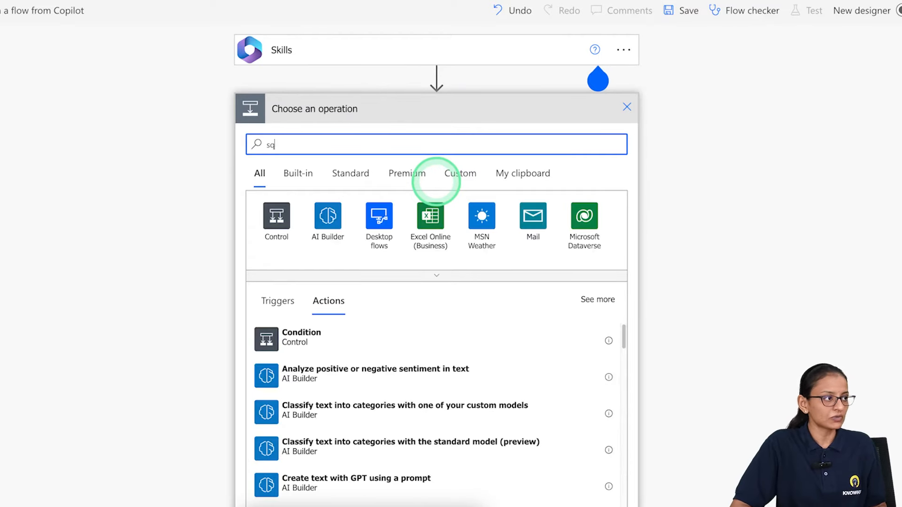
pyautogui.write('l server')
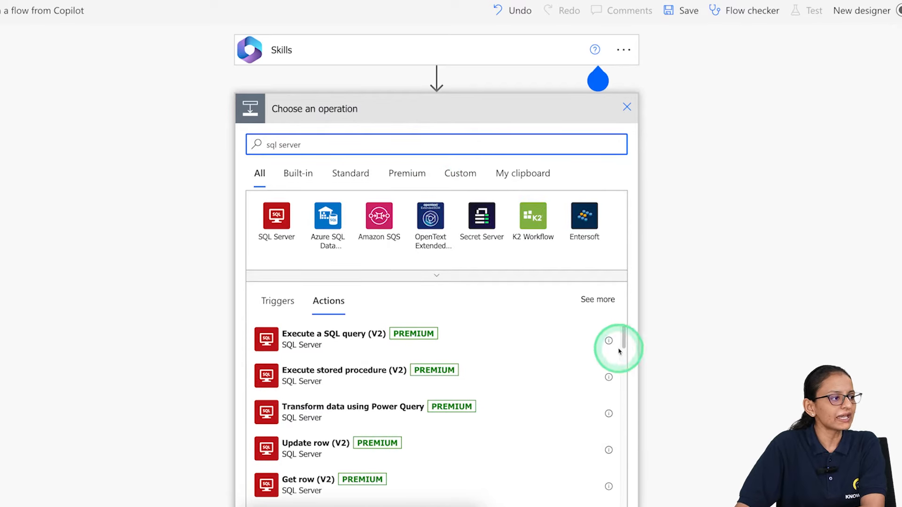
pyautogui.scroll(-4, 614, 353)
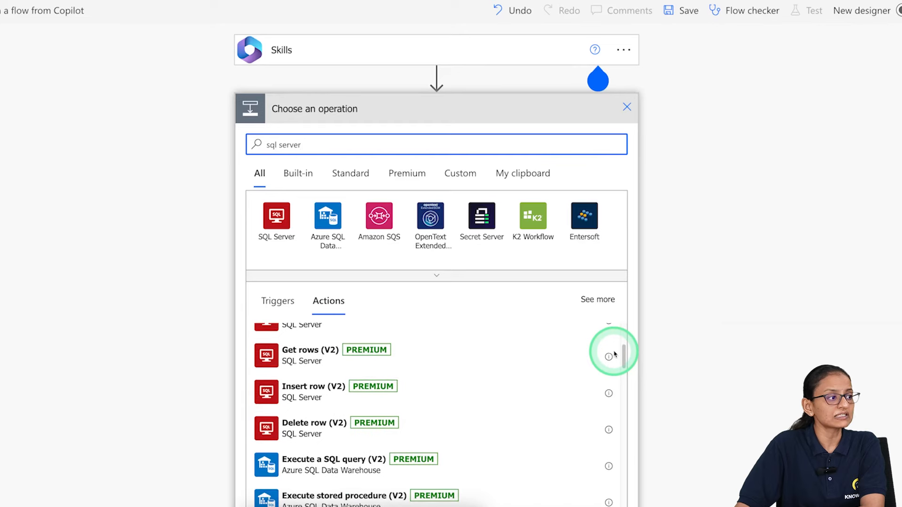
pyautogui.scroll(4, 614, 353)
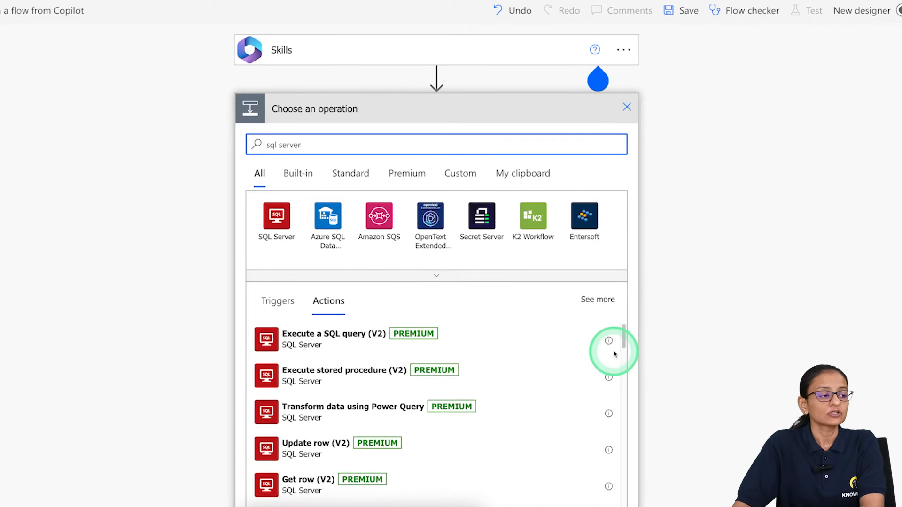
pyautogui.scroll(-3, 396, 413)
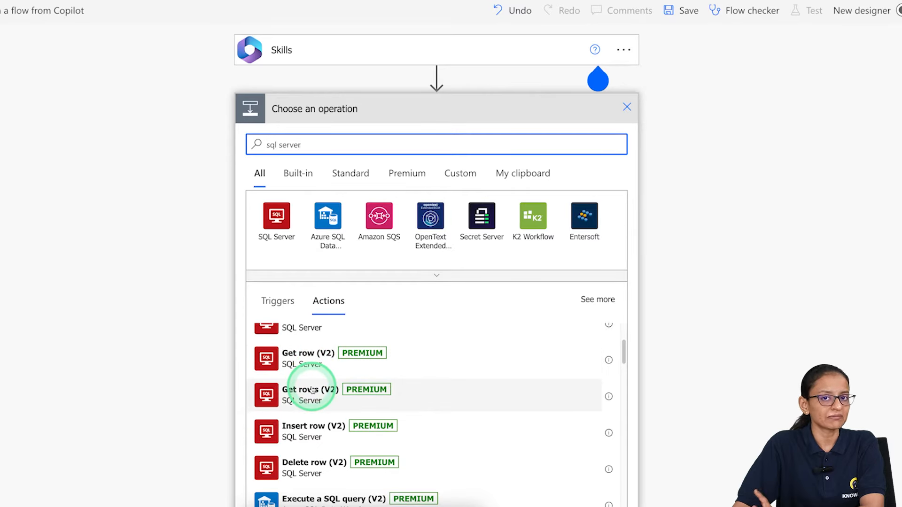
pyautogui.click(314, 365)
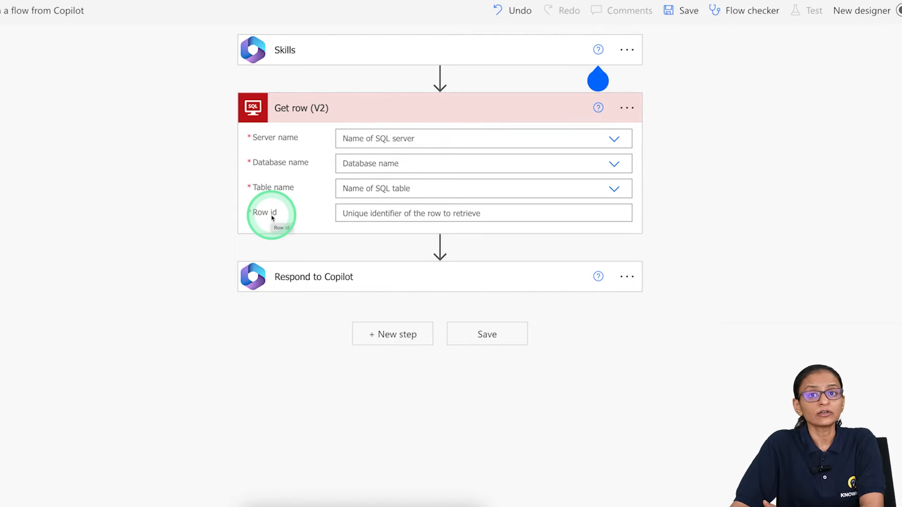
# Delete the Get row (V2) action from the flow.
pyautogui.click(626, 112)
pyautogui.click(663, 275)
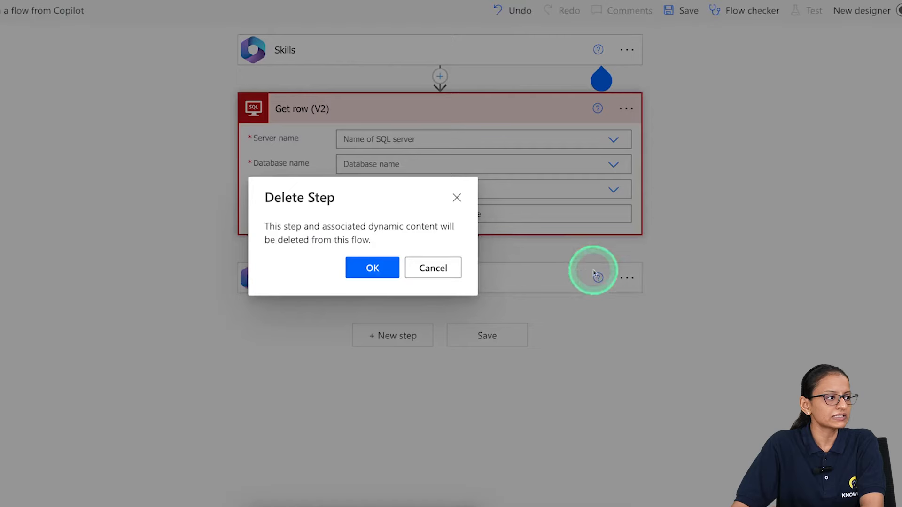
pyautogui.click(367, 266)
# Add the SQL Server action Get rows (V2) between the Skills trigger and Respond to Copilot.
pyautogui.click(439, 76)
pyautogui.click(436, 99)
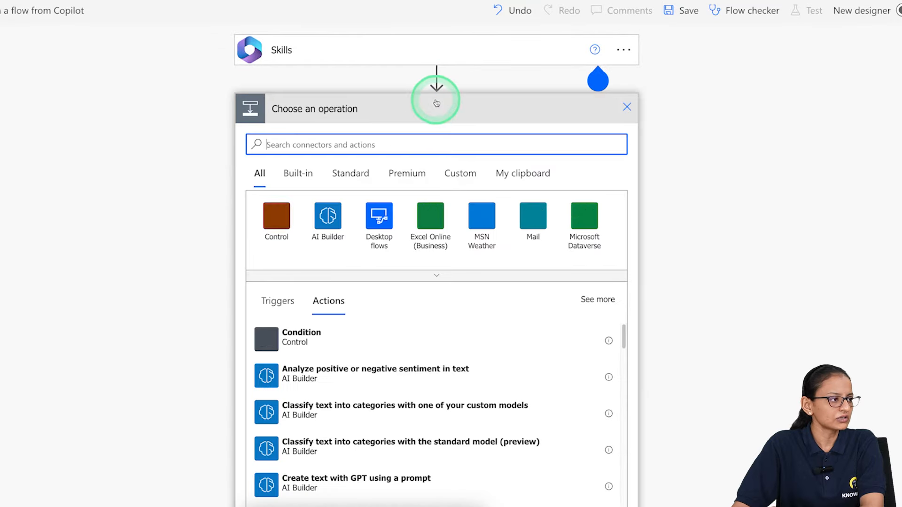
pyautogui.scroll(-3, 382, 260)
pyautogui.scroll(3, 378, 254)
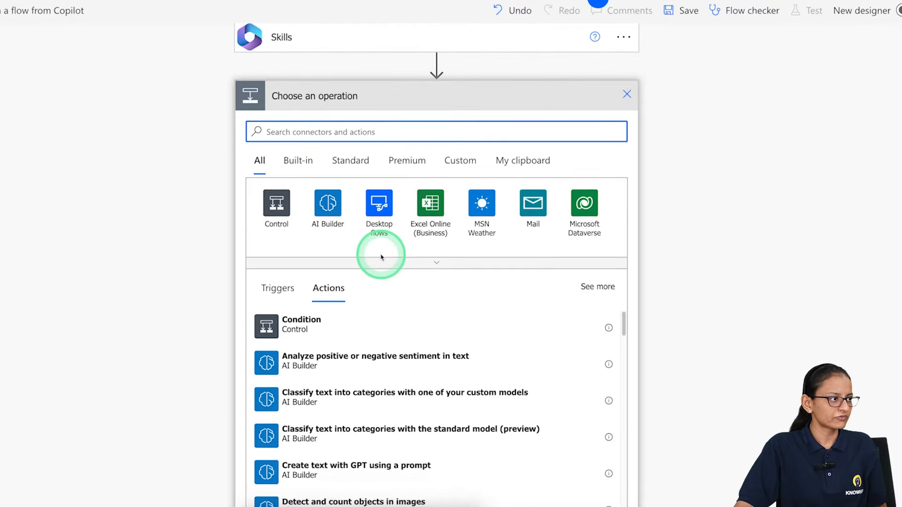
pyautogui.write('sql server')
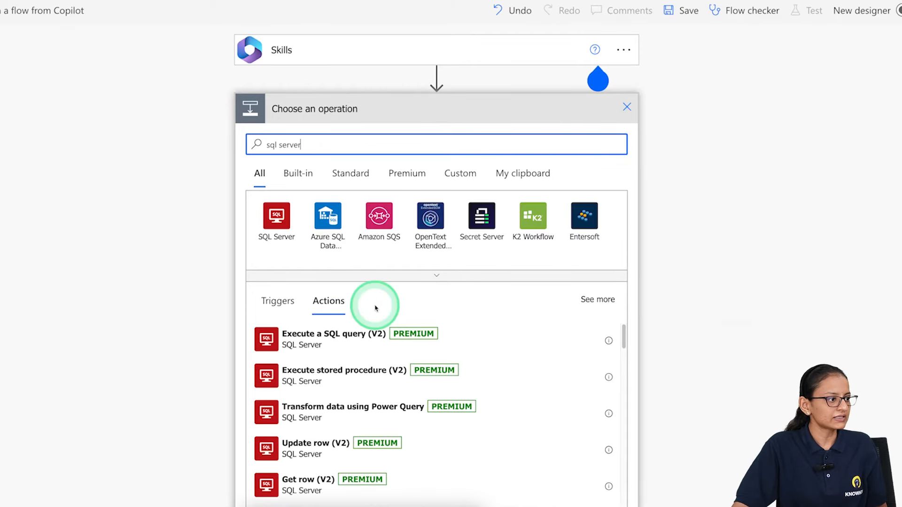
pyautogui.scroll(-2, 375, 340)
pyautogui.click(306, 454)
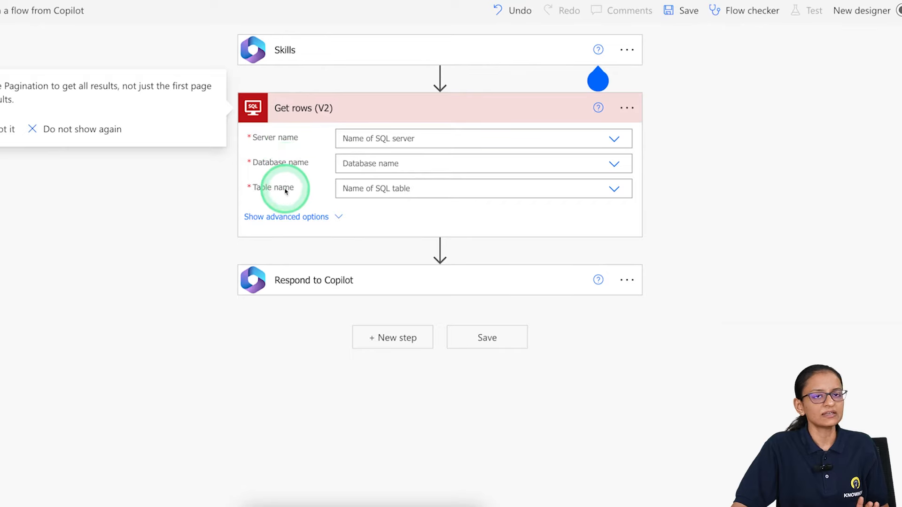
# Look up the SQL Server instance name in the server properties in SQL Server Management Studio.
pyautogui.click(367, 140)
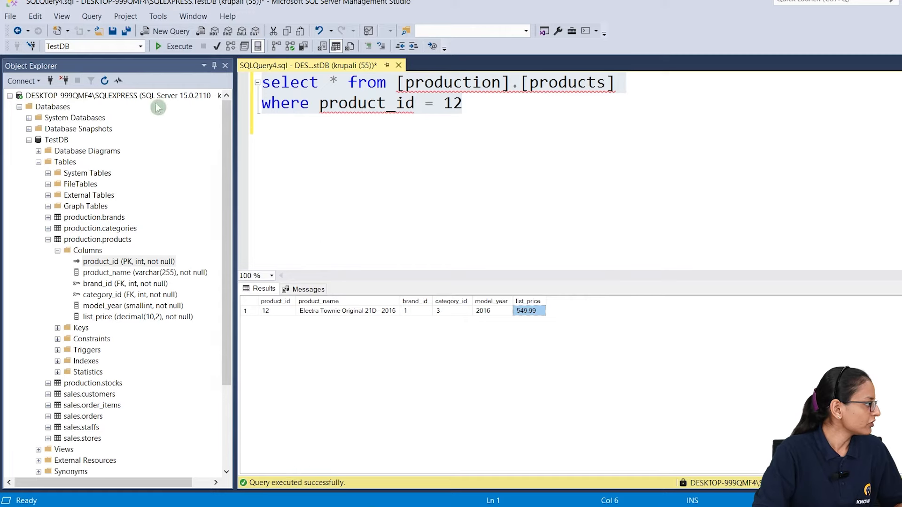
pyautogui.rightClick(112, 95)
pyautogui.click(146, 314)
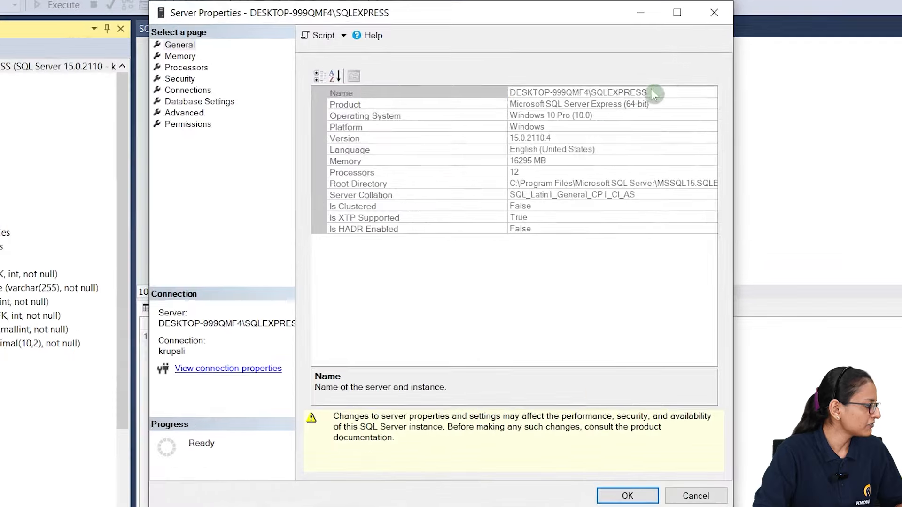
pyautogui.click(652, 94)
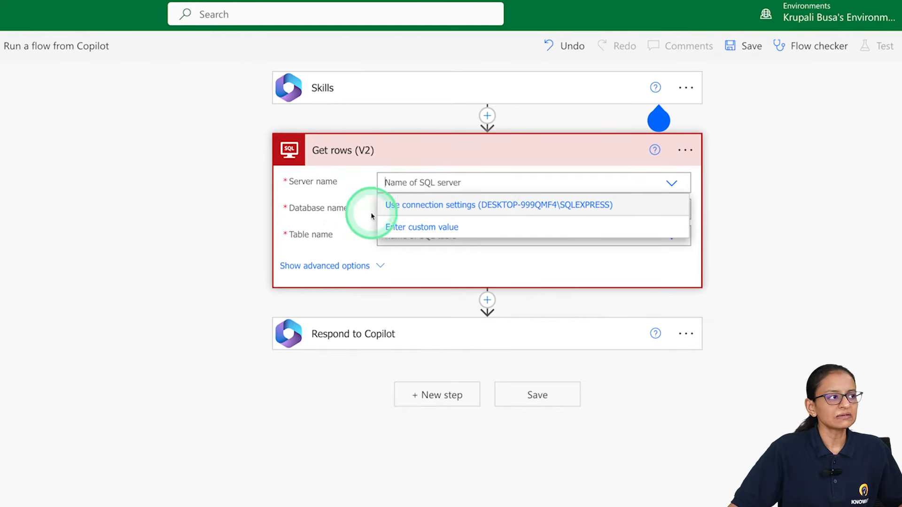
# Set Get rows (V2) in Power Automate to the DESKTOP-999QMF4\SQLEXPRESS server and TestDB connection settings, with table production.products.
pyautogui.click(413, 211)
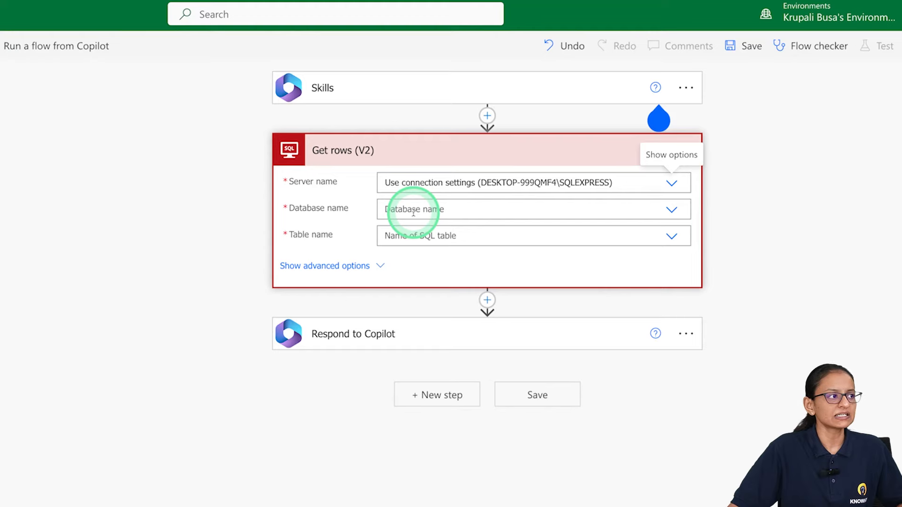
pyautogui.click(669, 214)
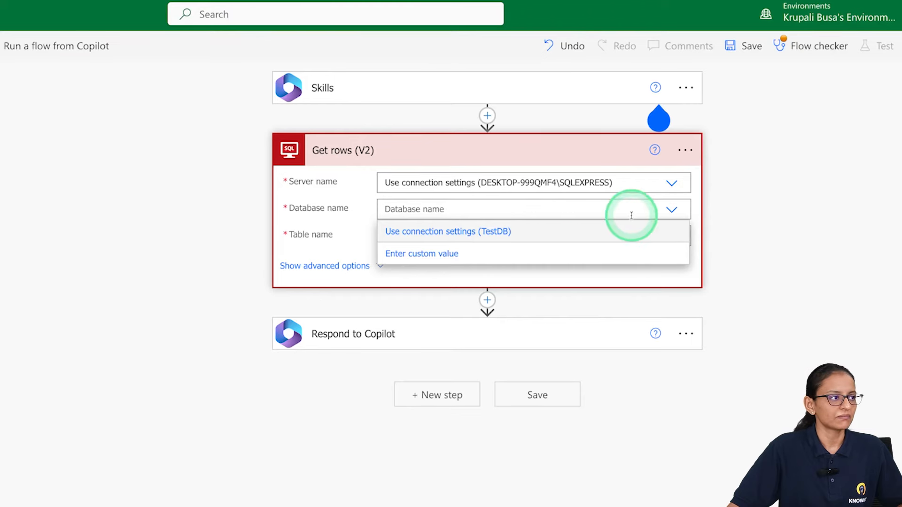
pyautogui.click(465, 229)
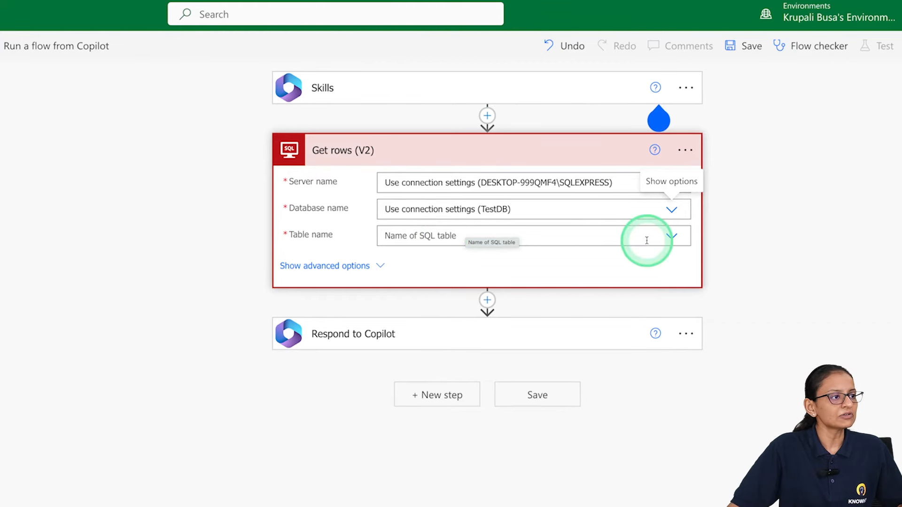
pyautogui.click(671, 239)
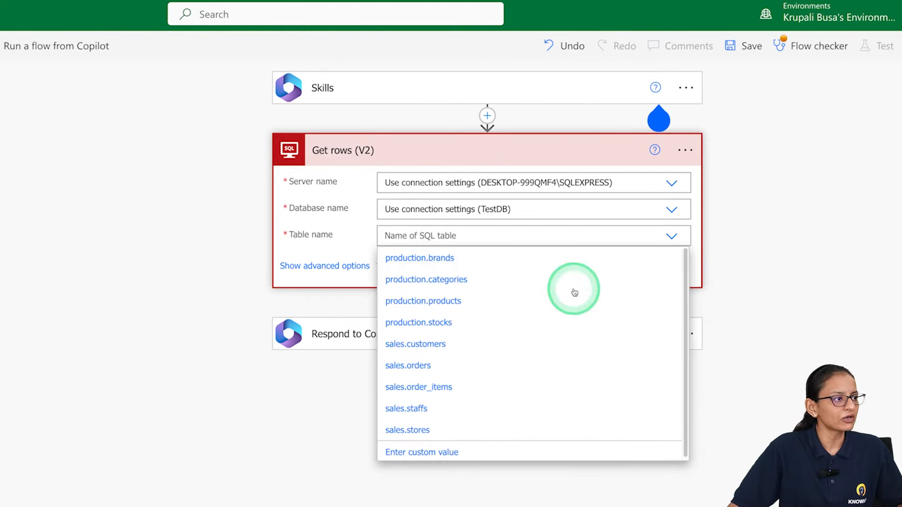
pyautogui.click(442, 301)
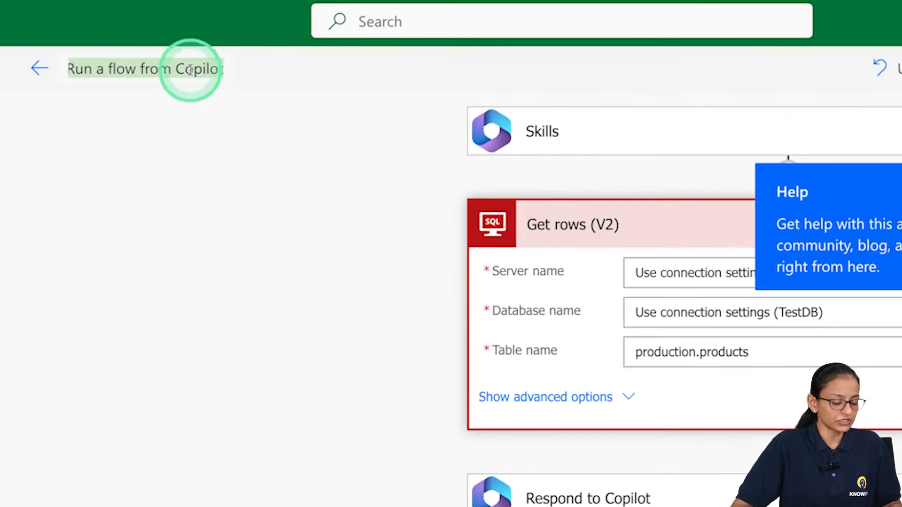
# Rename the flow as flow_sql_server_data and save it.
pyautogui.press('BackSpace')
pyautogui.write('flow_sq')
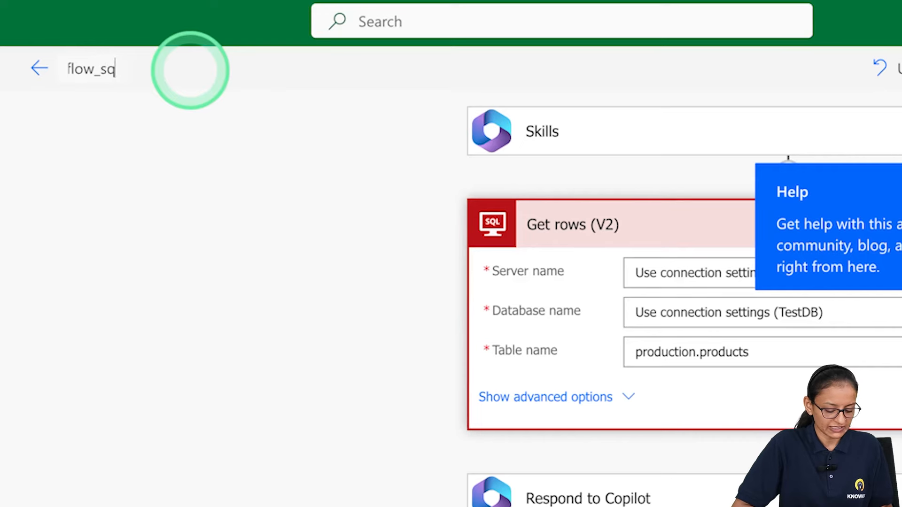
pyautogui.write('l_server')
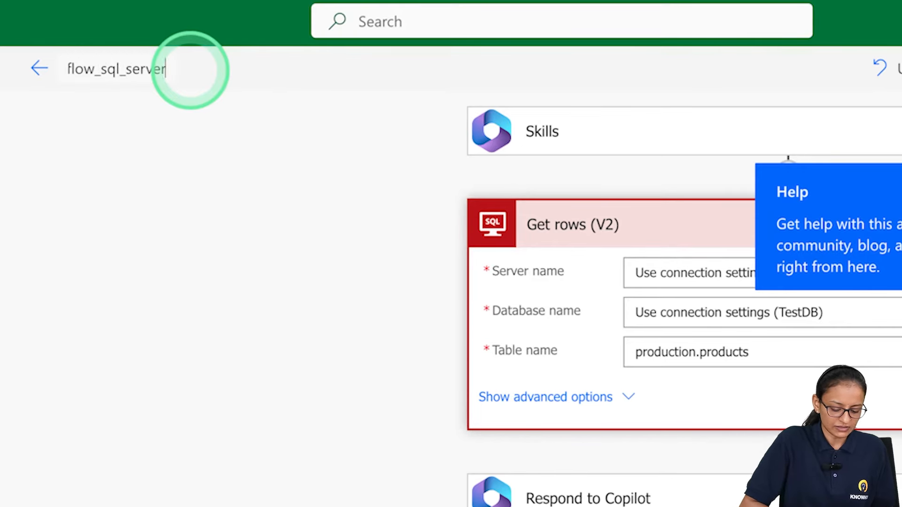
pyautogui.write('_data')
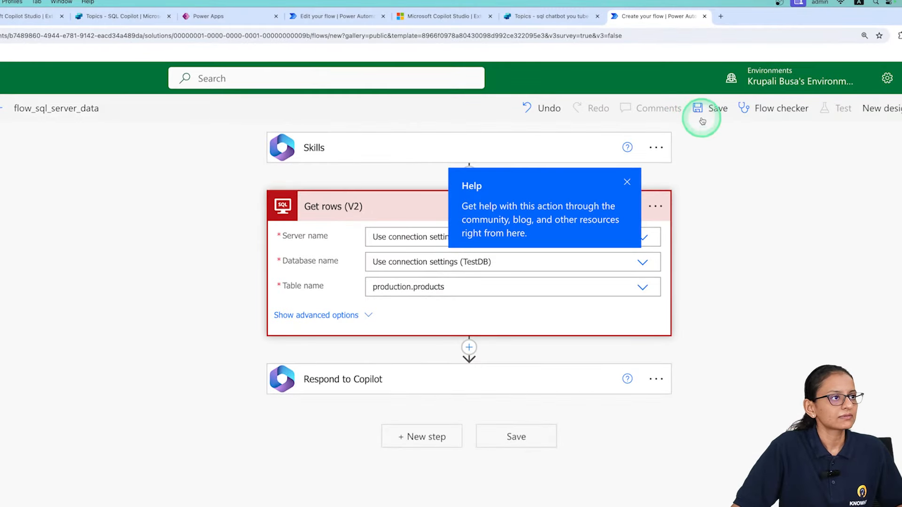
pyautogui.click(702, 121)
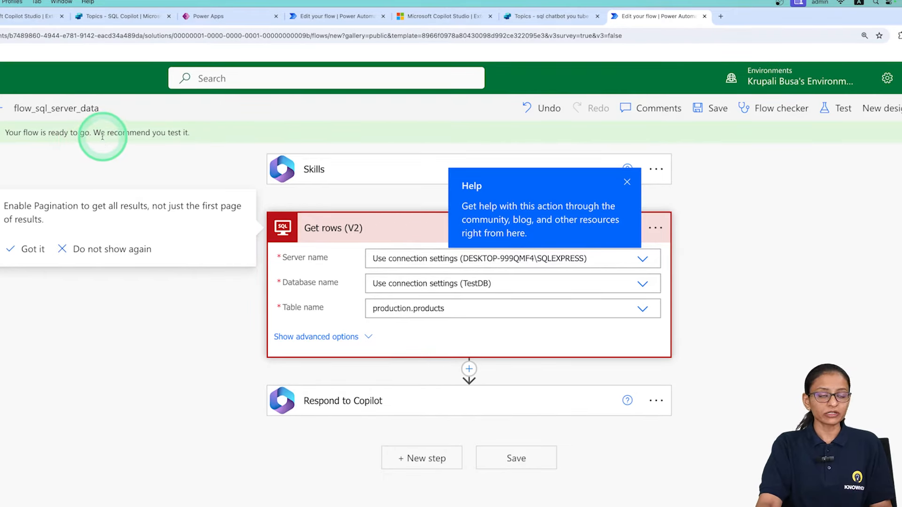
# Test the flow manually with var_produt_id set to 1 and open the finished run.
pyautogui.click(836, 107)
pyautogui.click(716, 141)
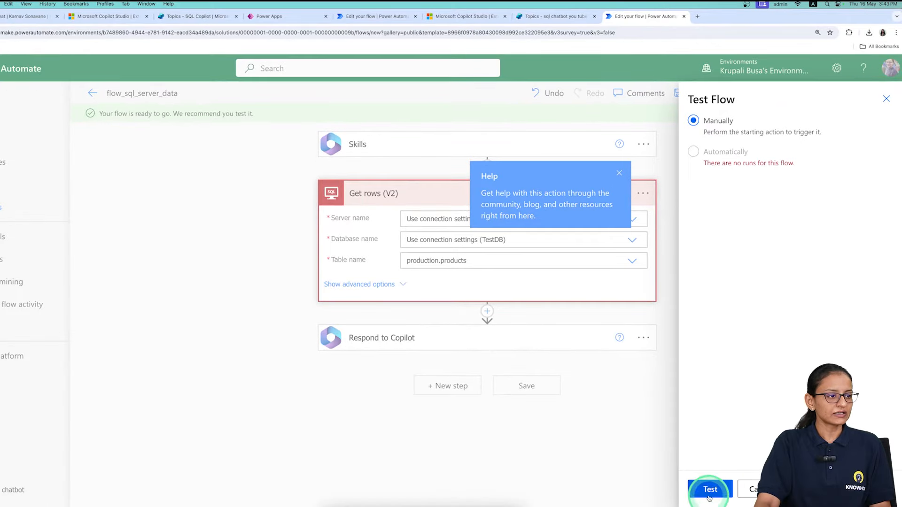
pyautogui.click(708, 497)
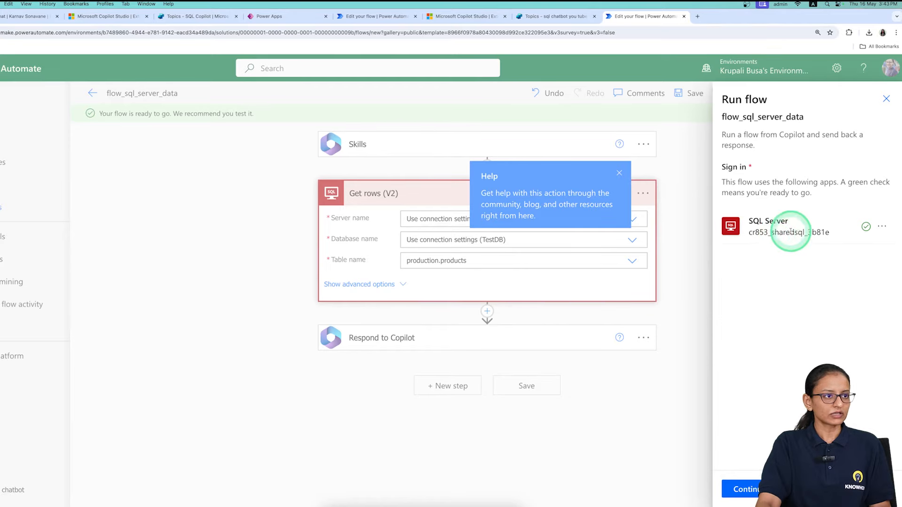
pyautogui.click(751, 489)
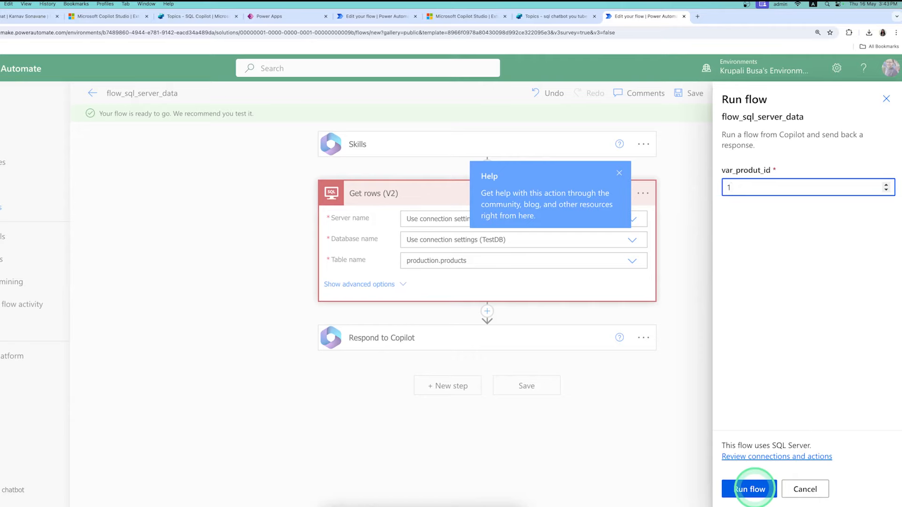
pyautogui.click(755, 490)
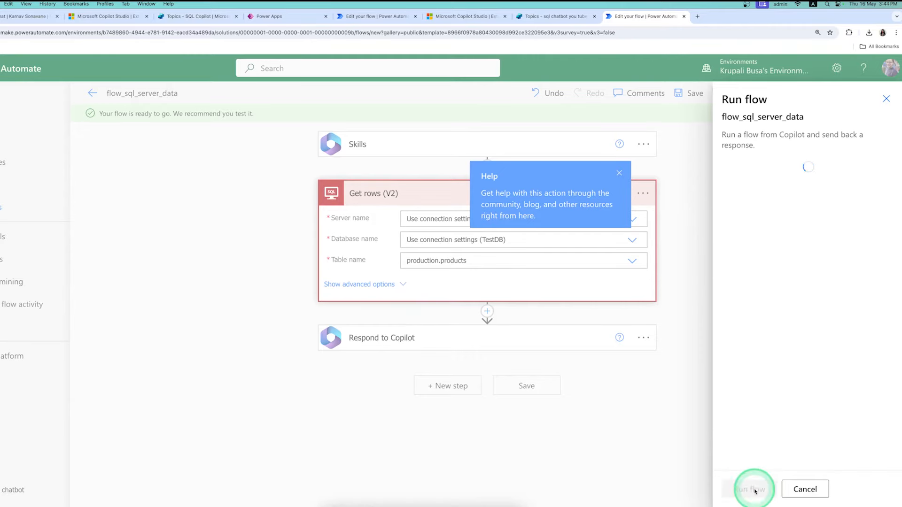
pyautogui.click(752, 490)
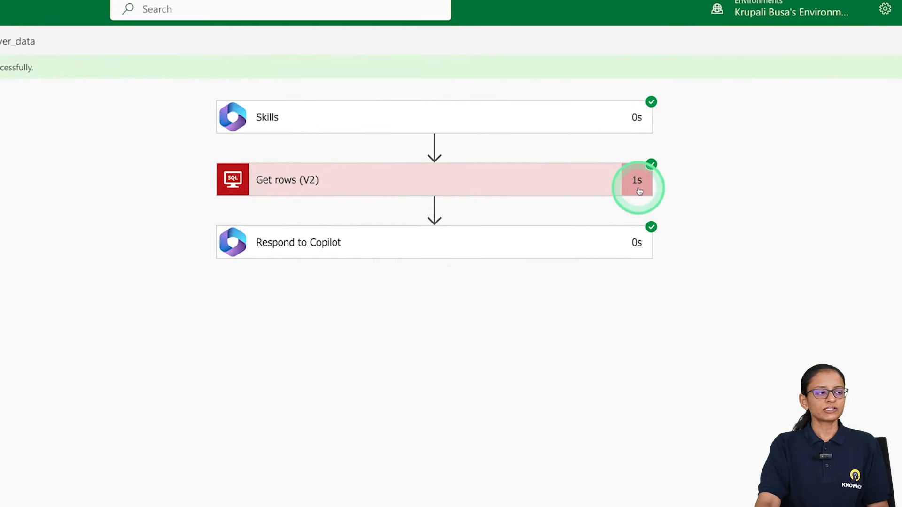
# Examine the full output of the Get rows (V2) action from the test run.
pyautogui.click(638, 187)
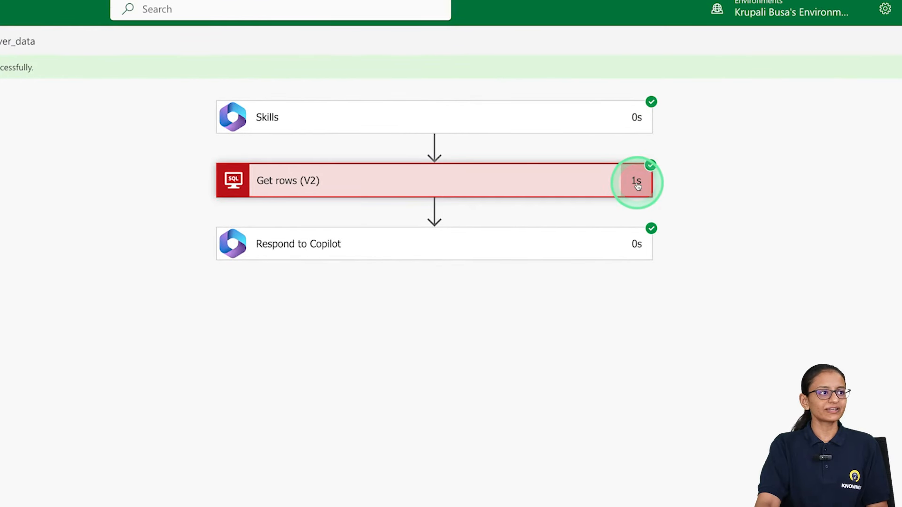
pyautogui.click(469, 187)
pyautogui.scroll(-2, 332, 326)
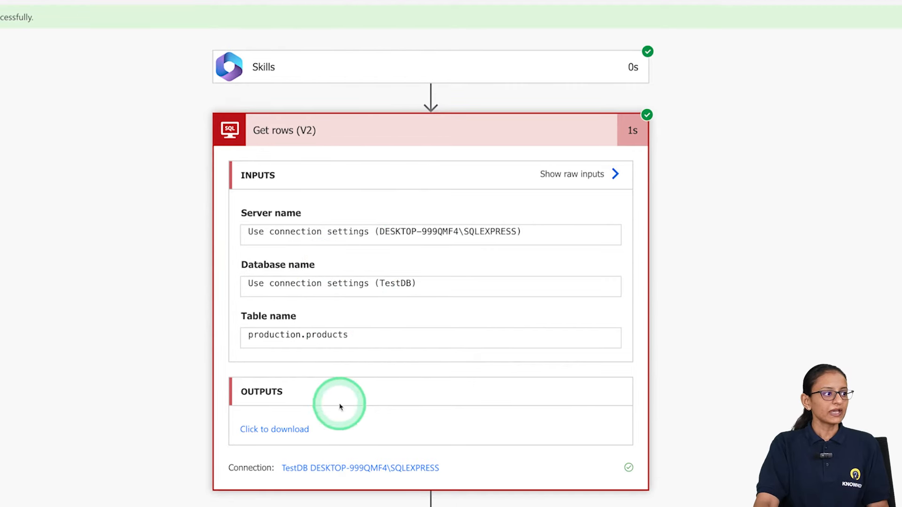
pyautogui.click(269, 431)
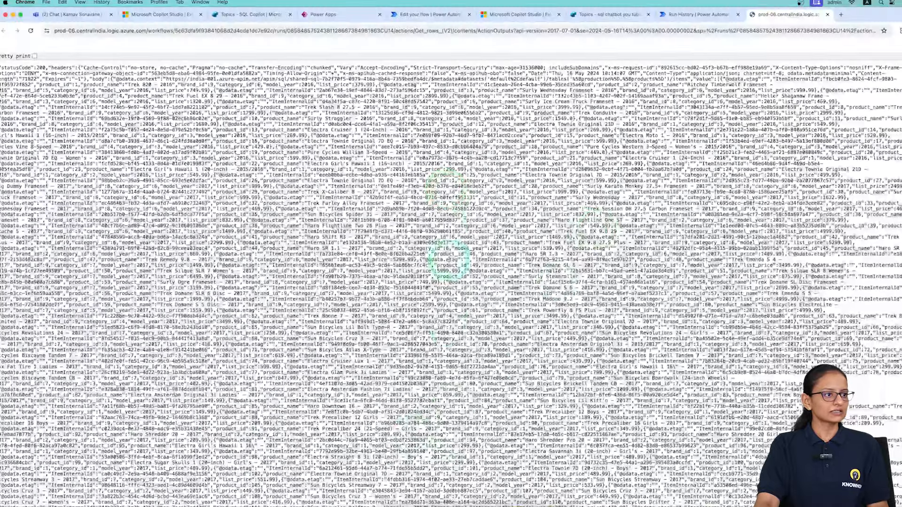
pyautogui.scroll(-15, 451, 324)
pyautogui.scroll(-15, 450, 331)
pyautogui.scroll(-10, 451, 331)
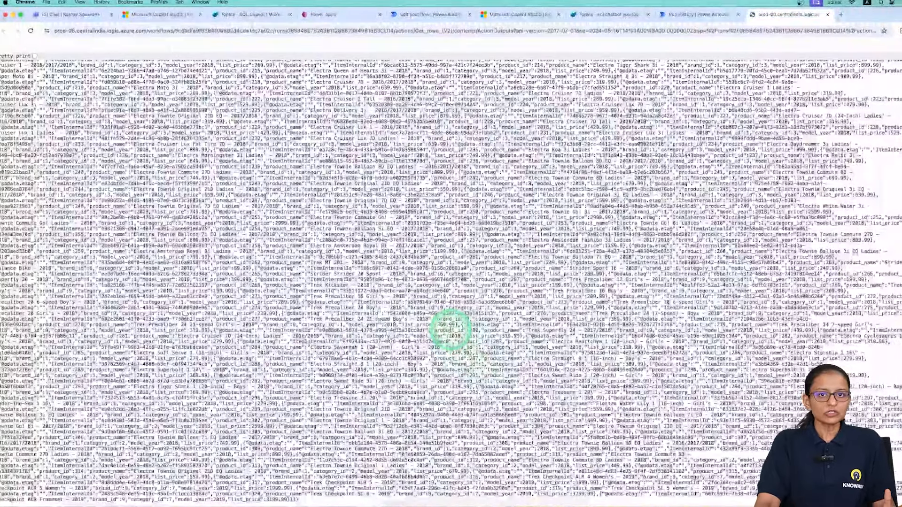
pyautogui.scroll(10, 622, 234)
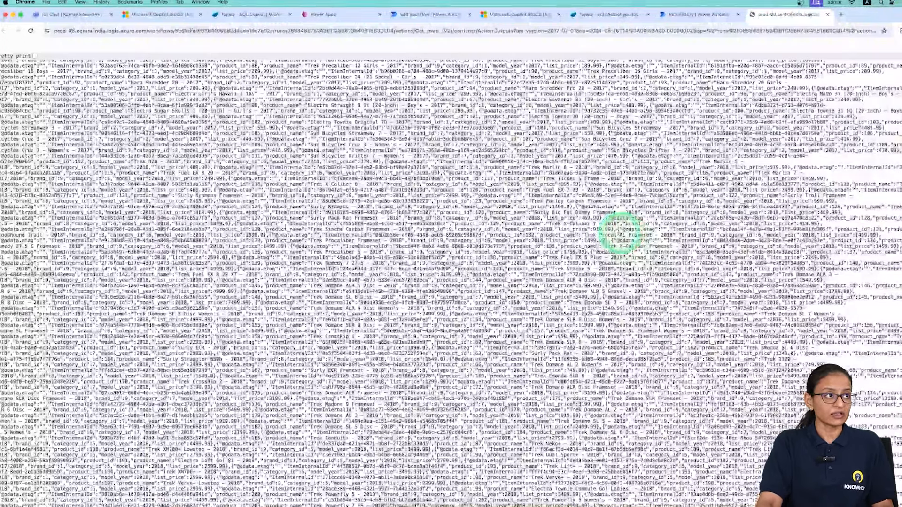
# Reopen the flow for editing and begin the Get rows (V2) filter query with "product_id eq".
pyautogui.click(697, 16)
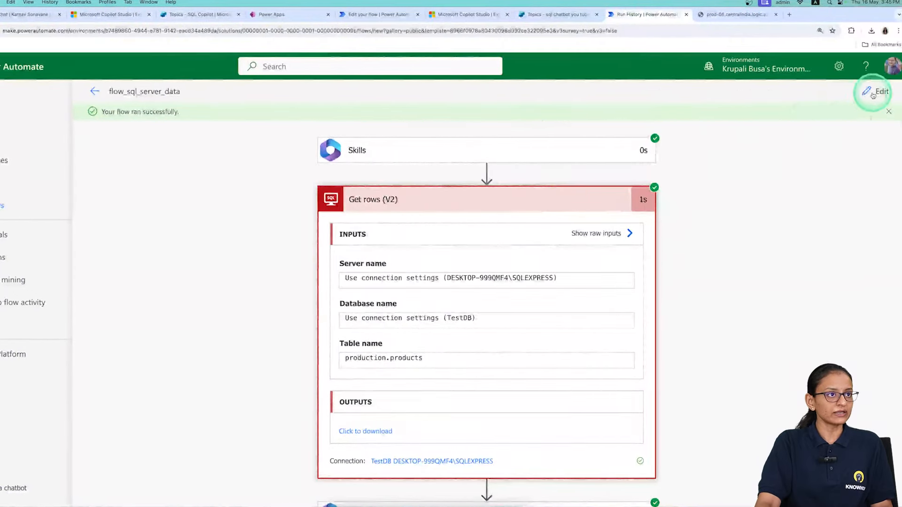
pyautogui.click(873, 93)
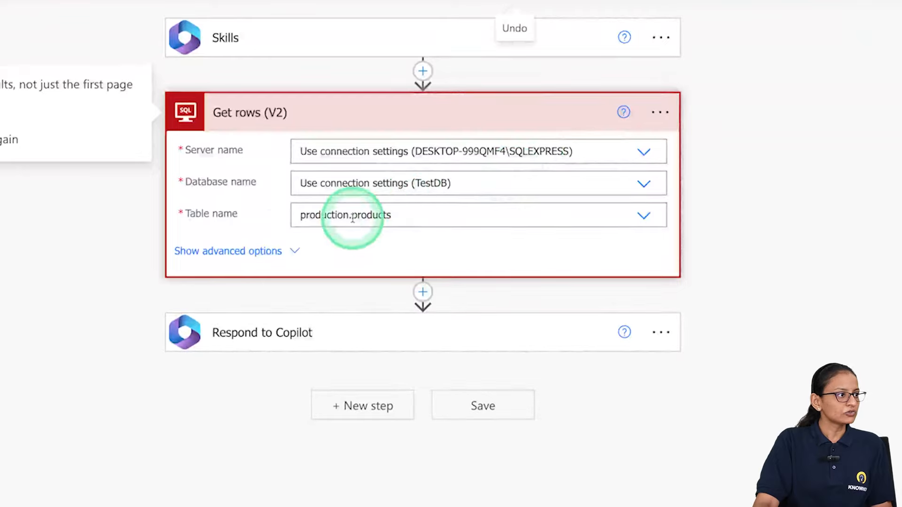
pyautogui.click(252, 249)
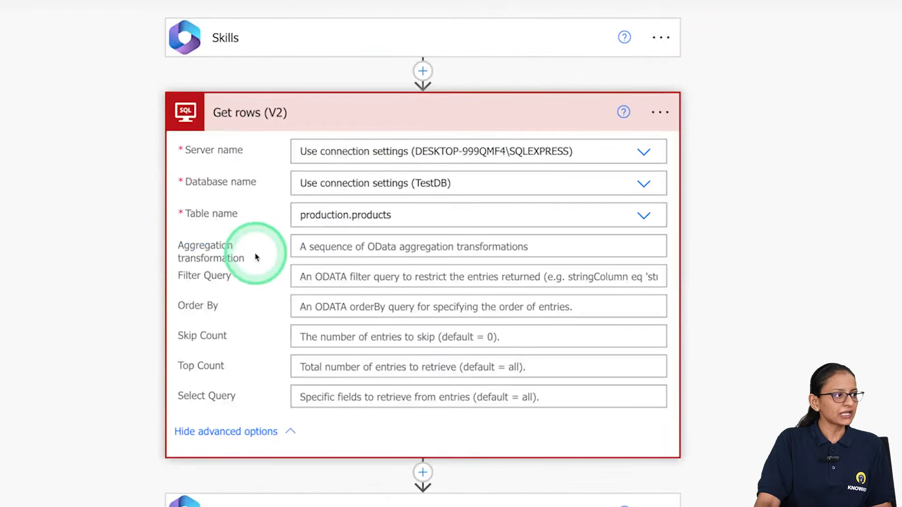
pyautogui.click(343, 277)
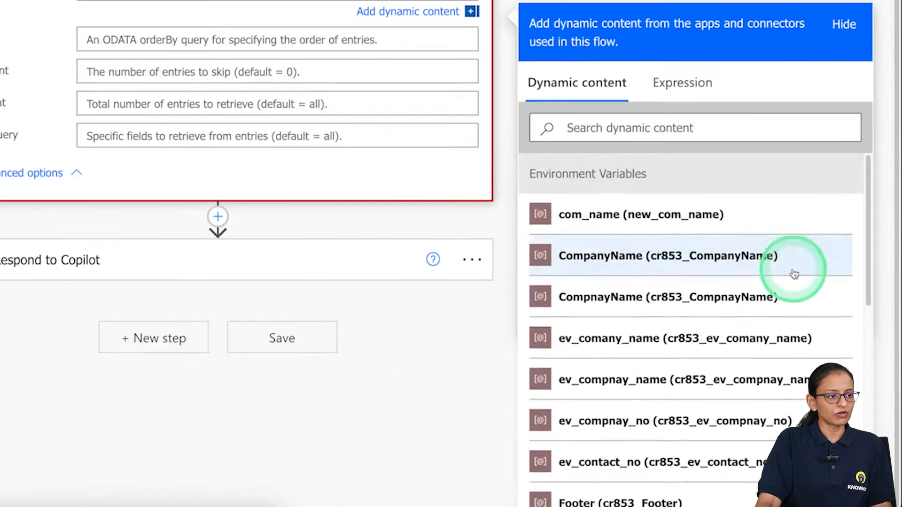
pyautogui.scroll(-10, 794, 273)
pyautogui.scroll(1, 235, 84)
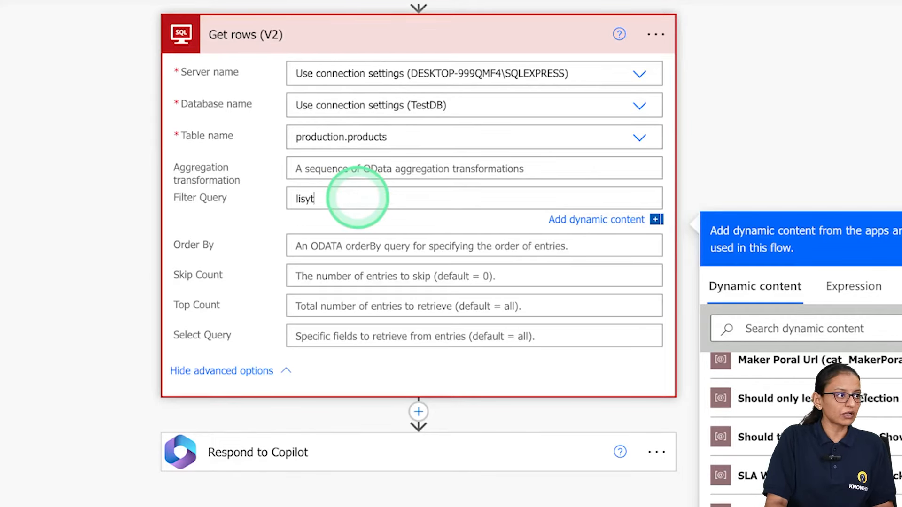
pyautogui.press('BackSpace')
pyautogui.press('BackSpace')
pyautogui.press('BackSpace')
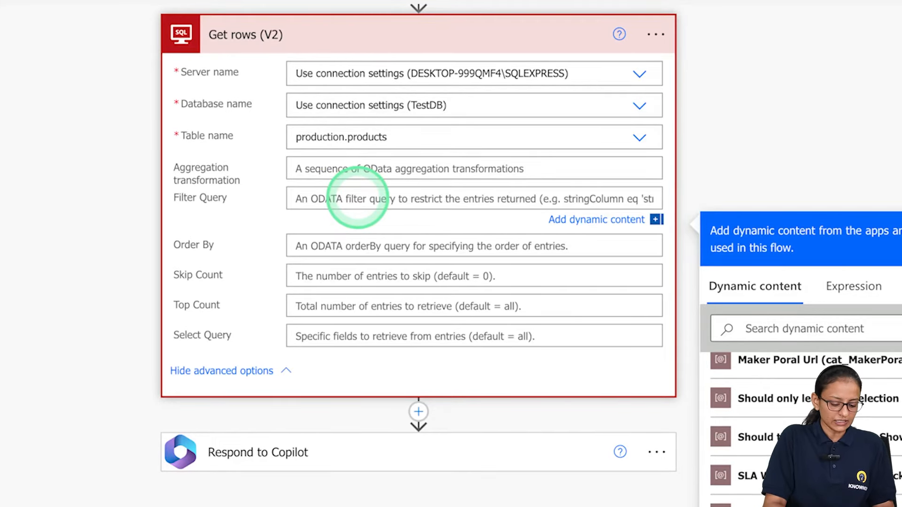
pyautogui.write('product_id eq')
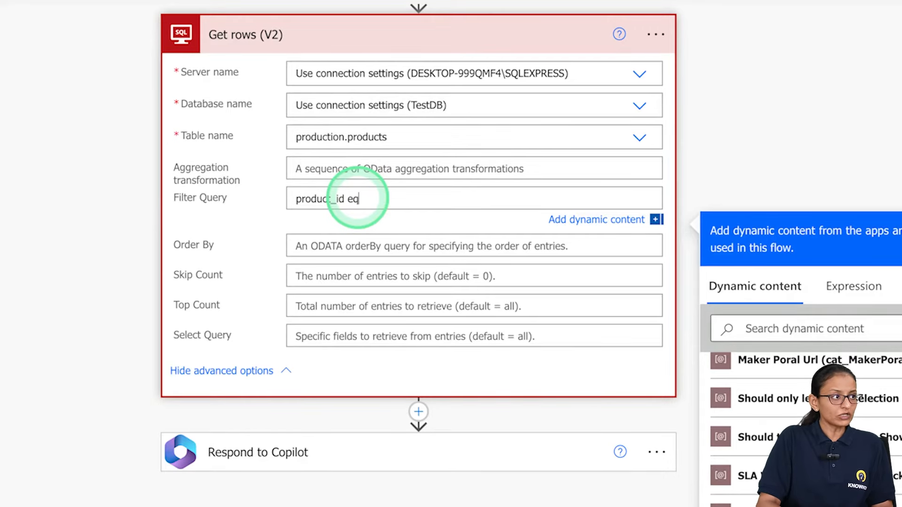
# Complete the filter query with the Skills dynamic value var_produt_id and save the flow.
pyautogui.scroll(-2, 676, 108)
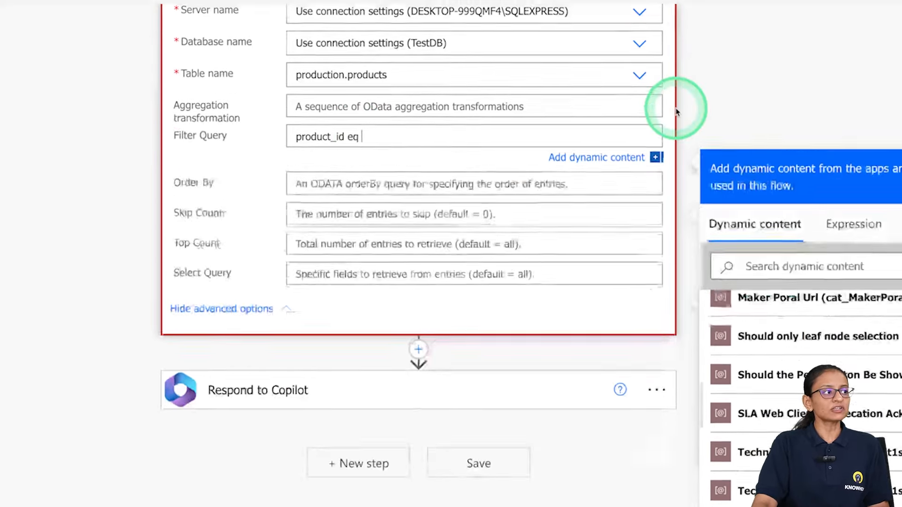
pyautogui.scroll(4, 394, 69)
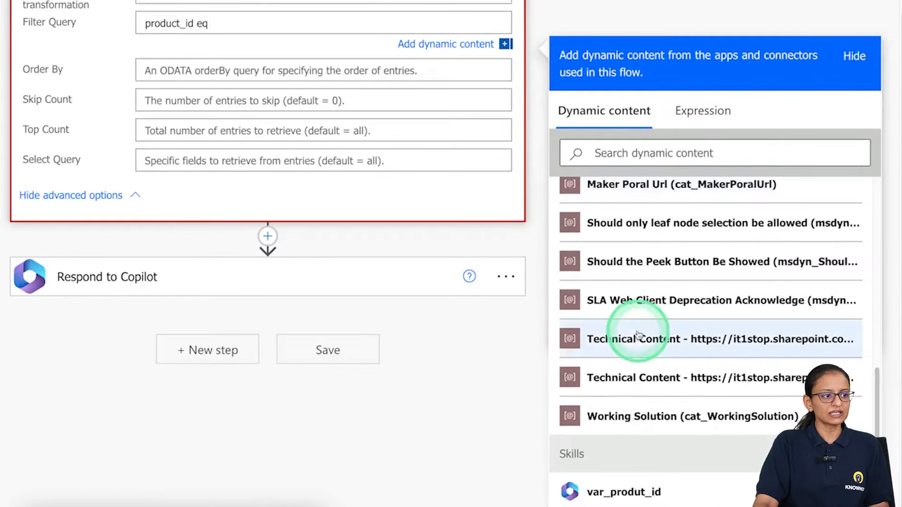
pyautogui.click(594, 491)
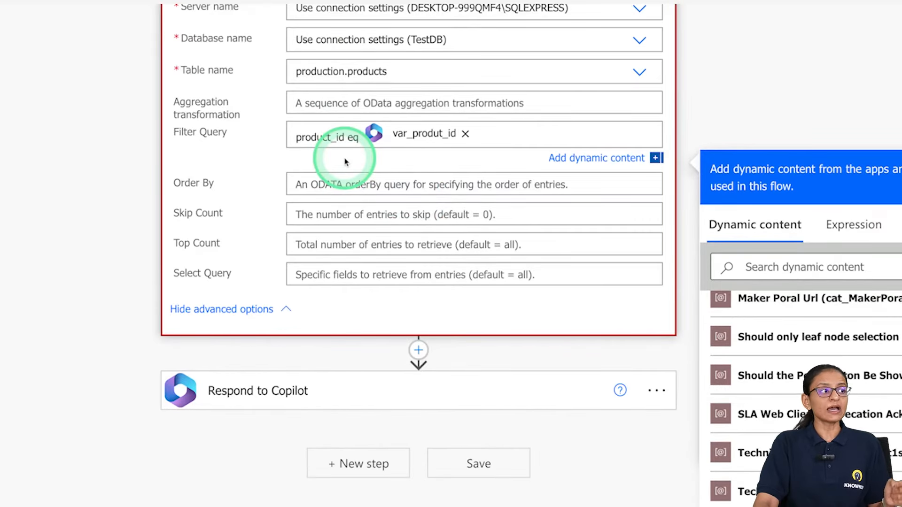
pyautogui.click(418, 146)
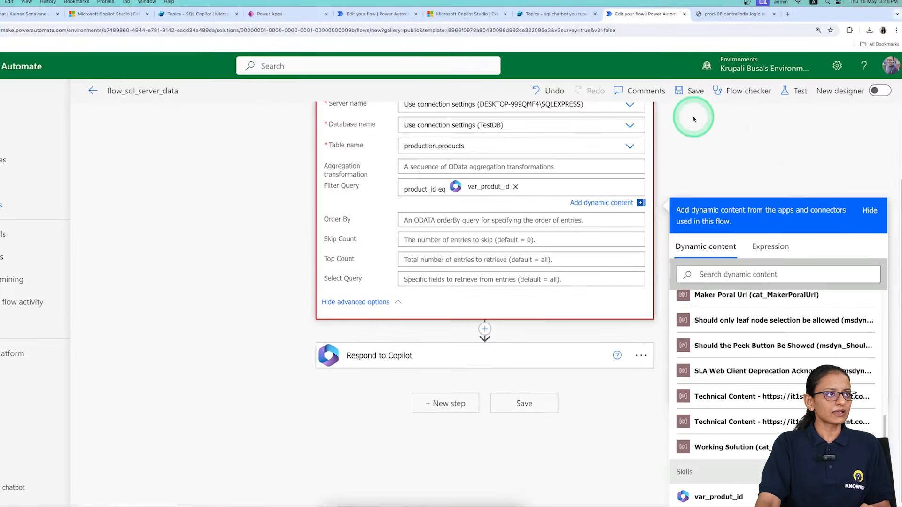
pyautogui.click(685, 92)
pyautogui.click(685, 92)
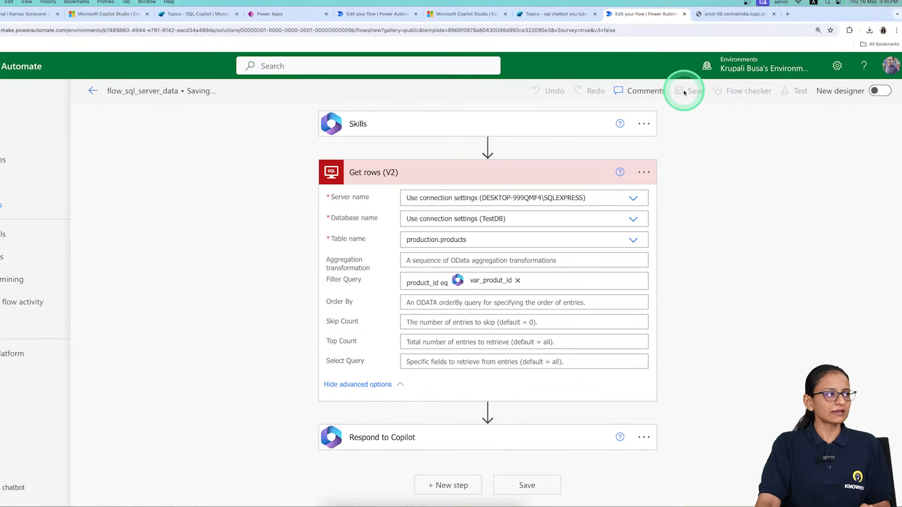
# Test the flow manually with var_produt_id set to 13 and open the finished run.
pyautogui.click(790, 90)
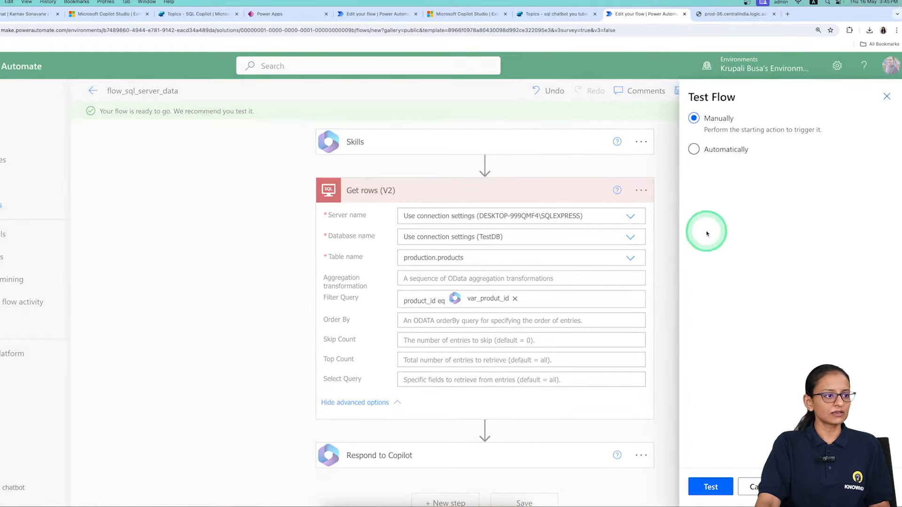
pyautogui.click(709, 497)
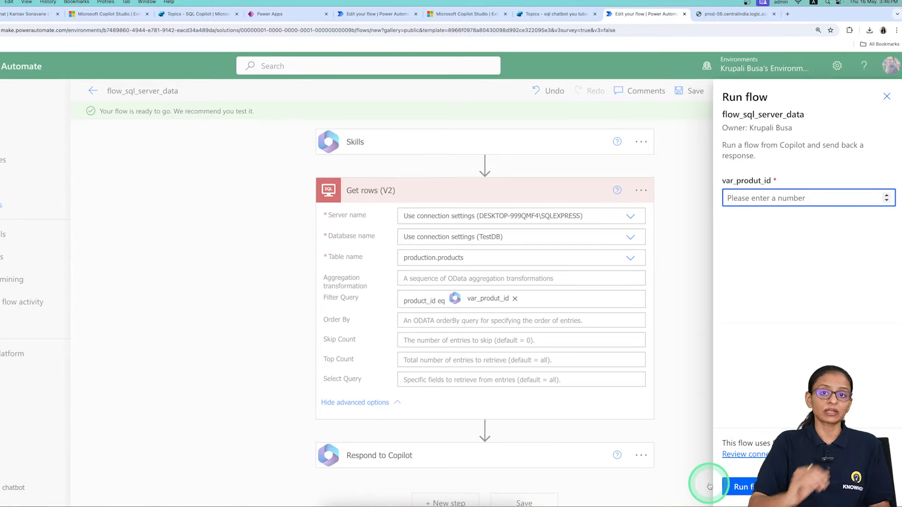
pyautogui.write('13')
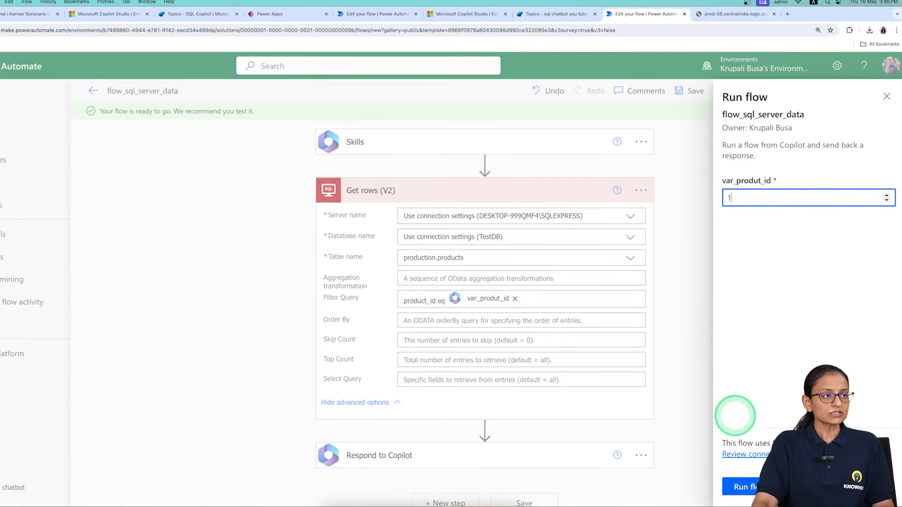
pyautogui.click(752, 493)
pyautogui.click(751, 489)
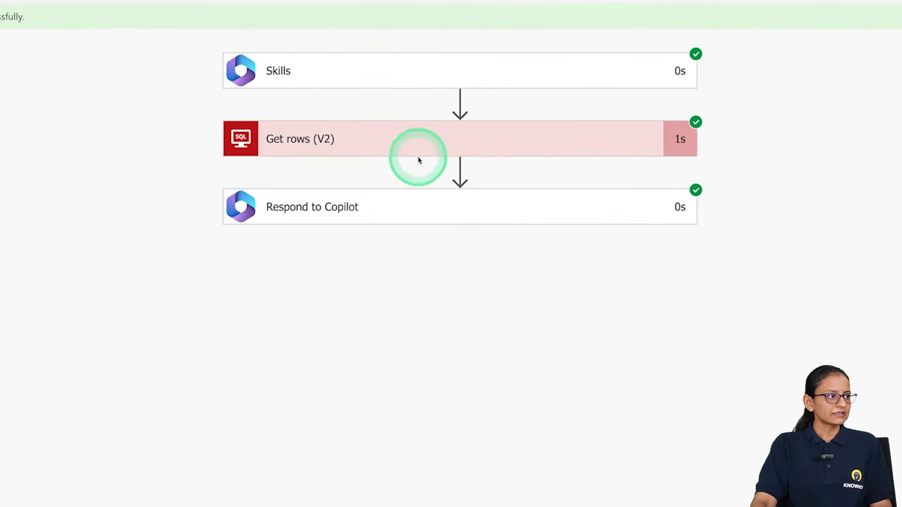
# Examine the full Get rows (V2) output from the test run, checking the product_id, product_name and list_price fields.
pyautogui.click(424, 154)
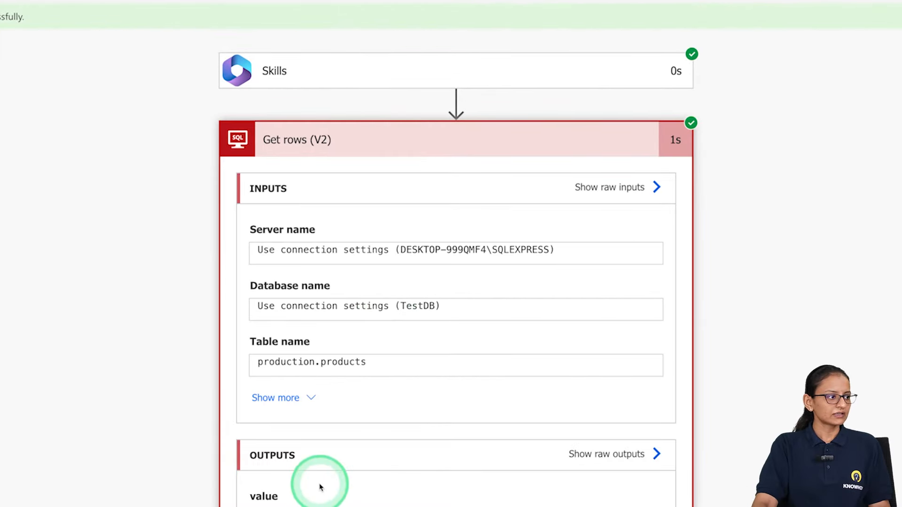
pyautogui.scroll(-5, 319, 487)
pyautogui.click(317, 384)
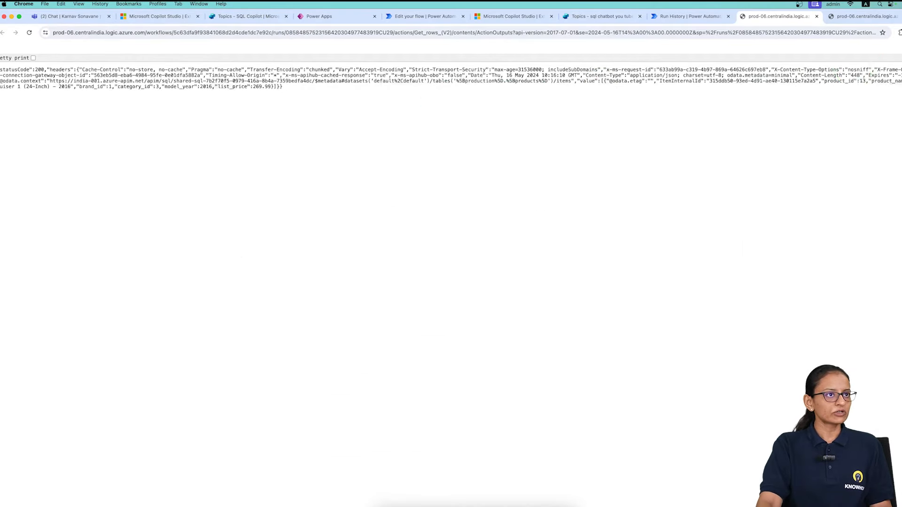
pyautogui.click(901, 32)
pyautogui.click(901, 172)
pyautogui.click(901, 172)
pyautogui.click(901, 172)
pyautogui.click(901, 172)
pyautogui.click(901, 172)
pyautogui.click(432, 234)
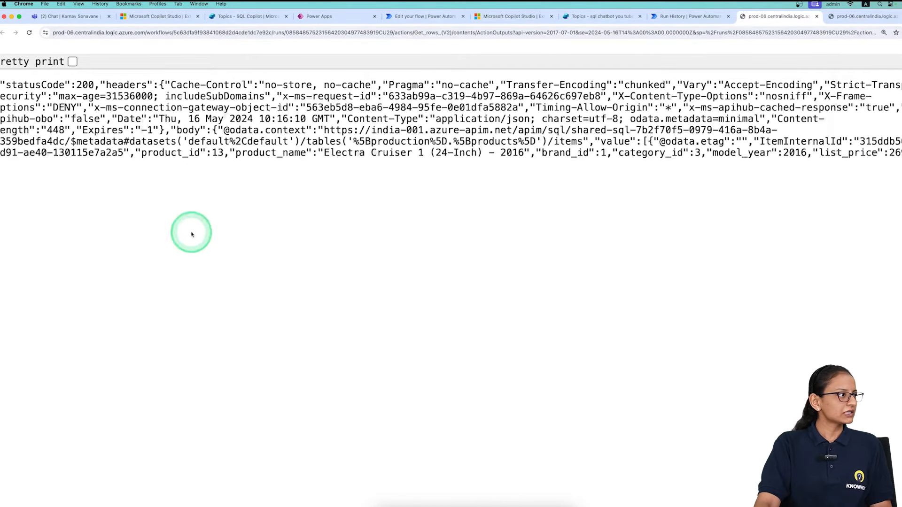
pyautogui.moveTo(142, 154); pyautogui.dragTo(213, 155)
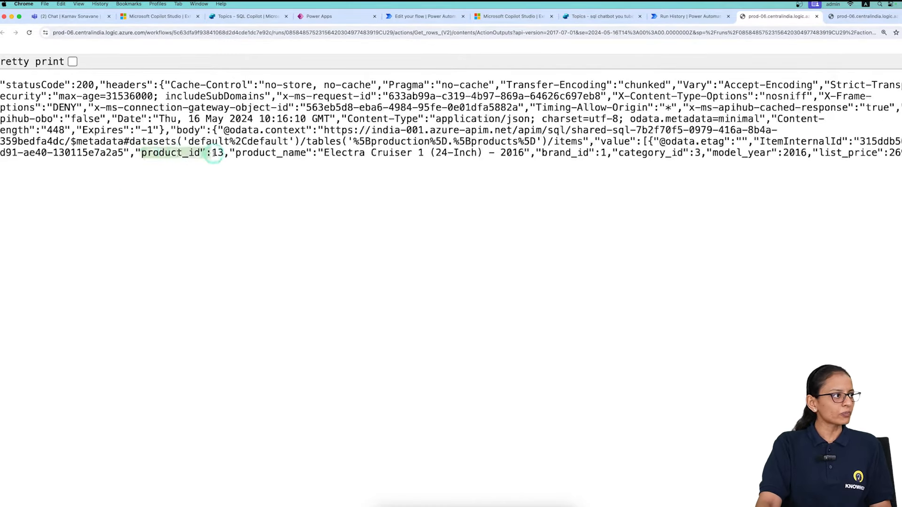
pyautogui.moveTo(309, 153); pyautogui.dragTo(839, 153)
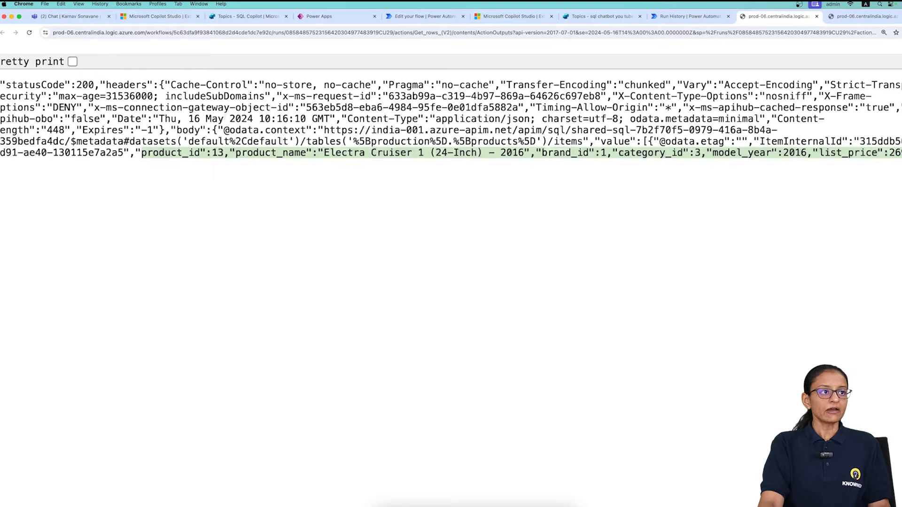
pyautogui.moveTo(894, 162); pyautogui.dragTo(776, 163)
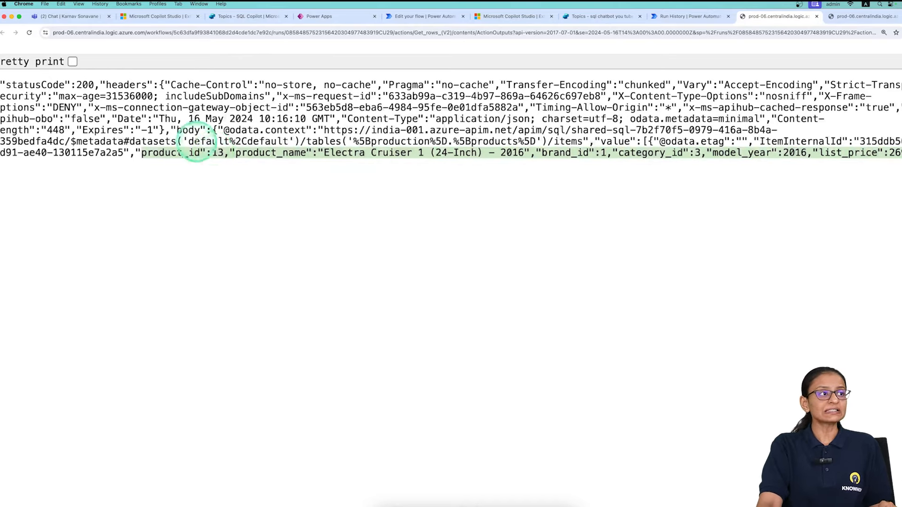
# Reopen the flow for editing and insert a Data Operation Compose action between Get rows (V2) and Respond to Copilot.
pyautogui.click(662, 18)
pyautogui.click(838, 117)
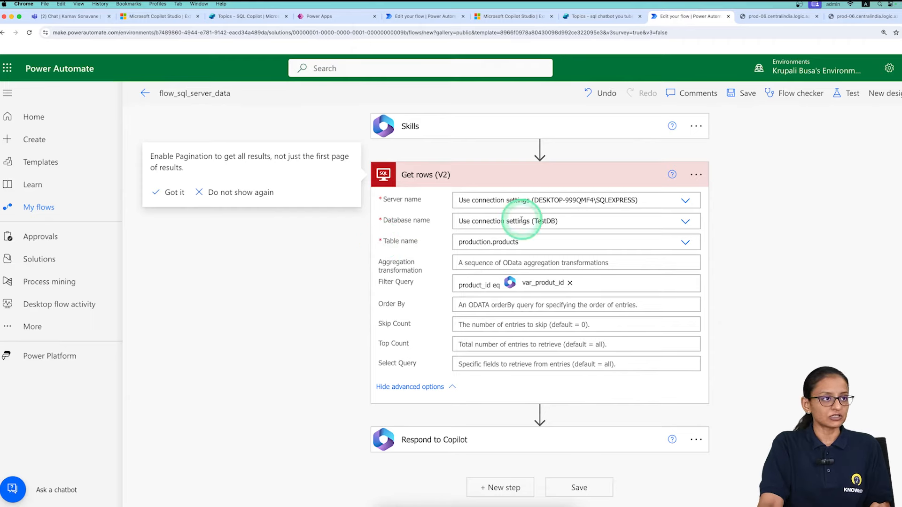
pyautogui.click(540, 413)
pyautogui.click(533, 428)
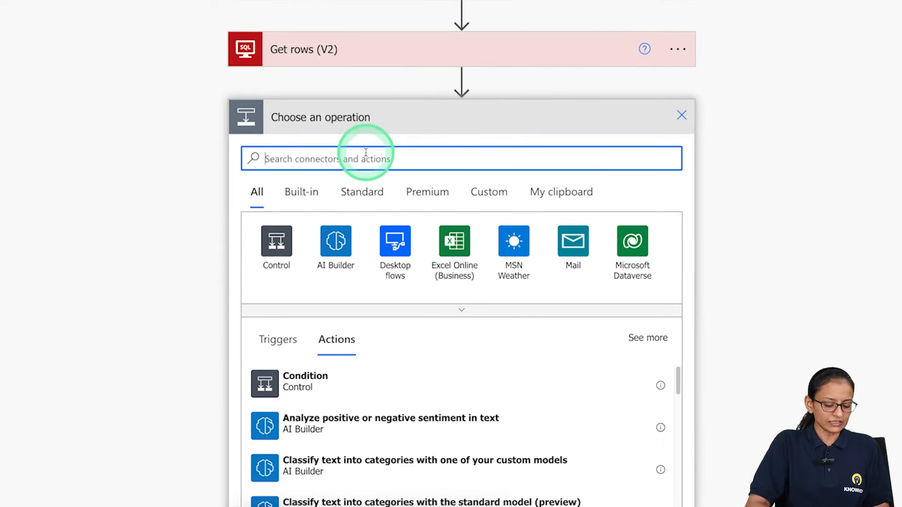
pyautogui.write('data oper')
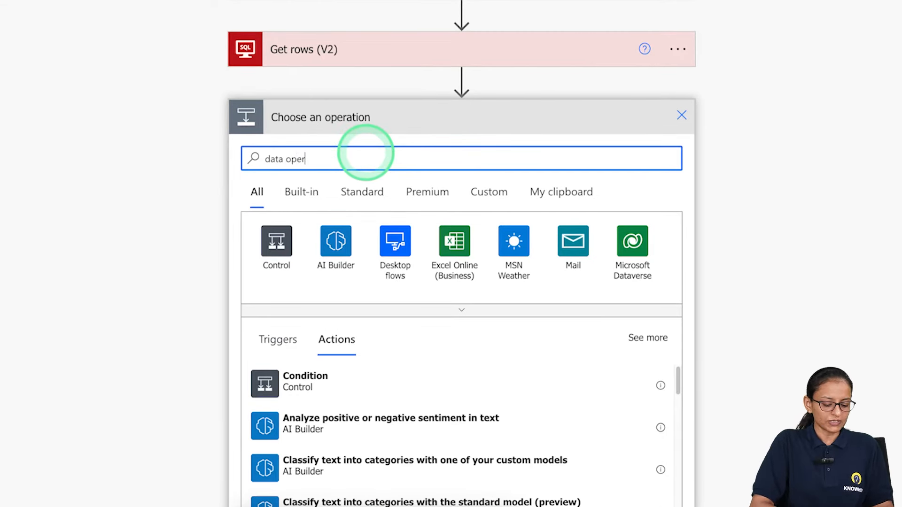
pyautogui.write('ation')
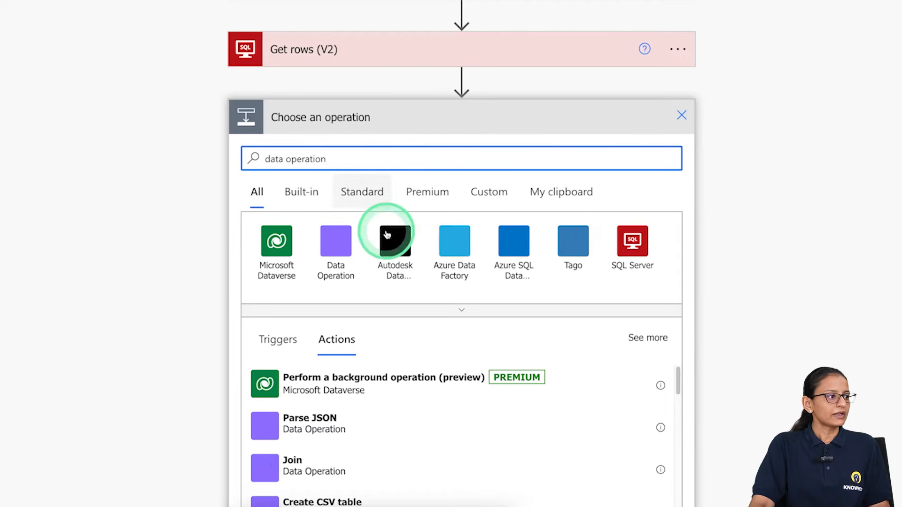
pyautogui.click(335, 241)
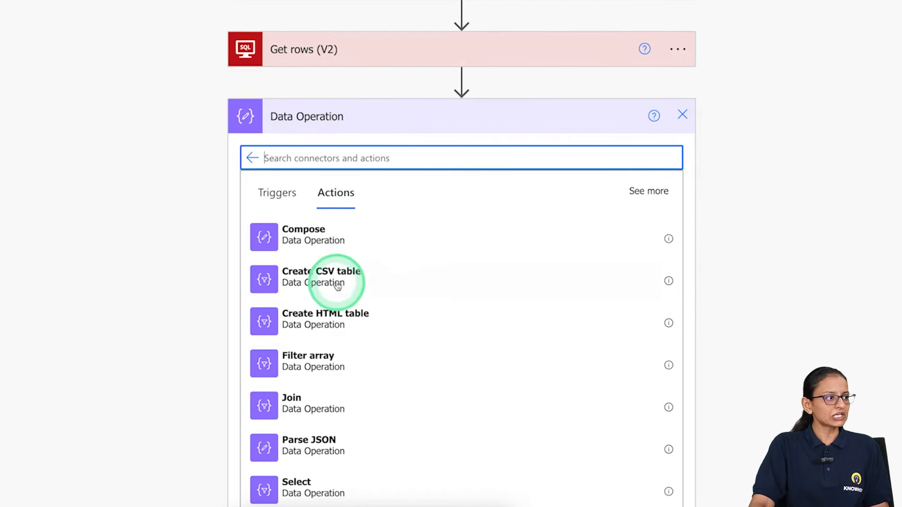
pyautogui.click(319, 243)
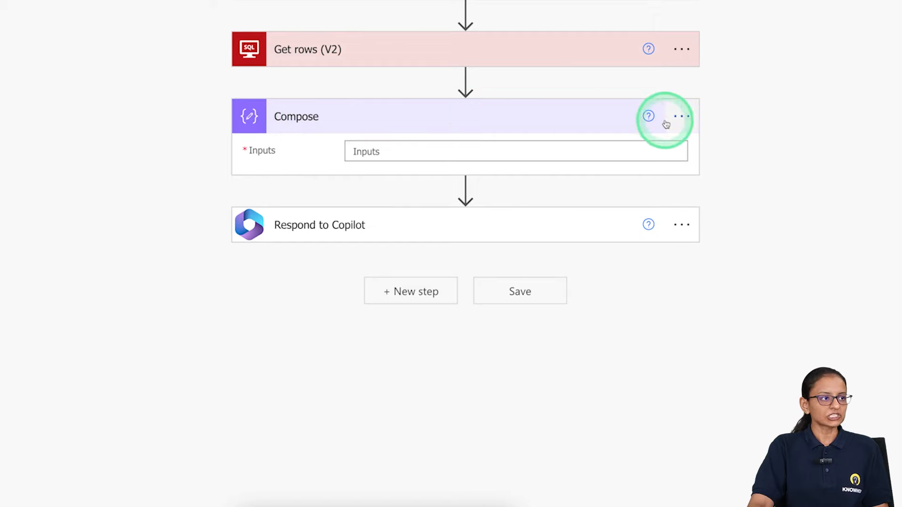
# Rename the Compose action to GetFirstRow.
pyautogui.click(682, 117)
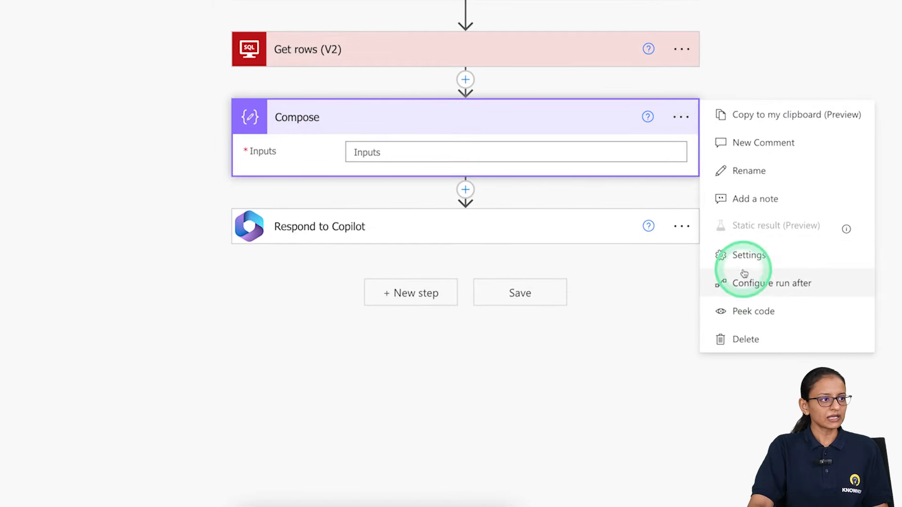
pyautogui.click(748, 171)
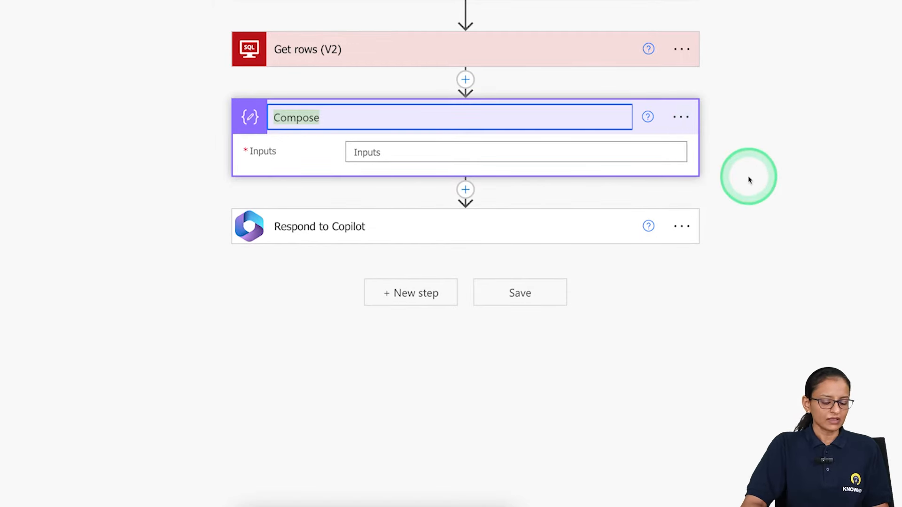
pyautogui.press('BackSpace')
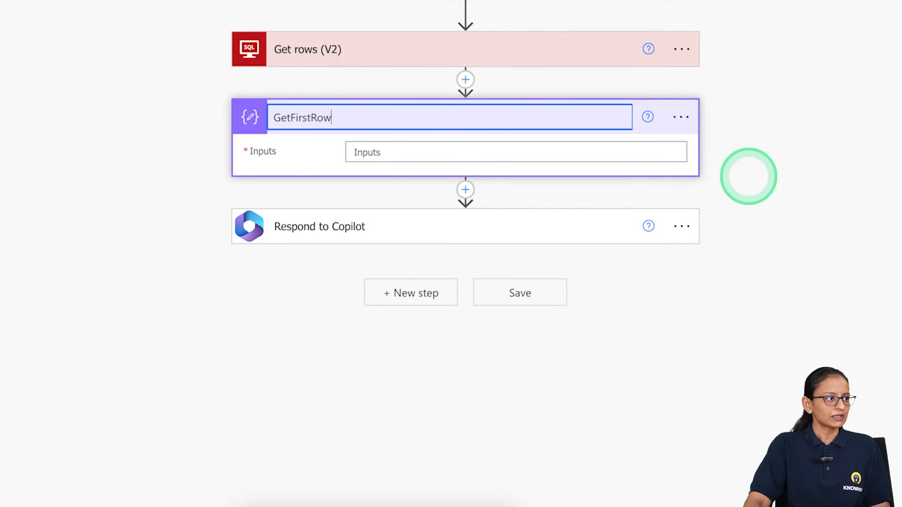
# Set the GetFirstRow input to the expression first(outputs('Get_rows_(V2)')?['body/value']), using the value output of Get rows (V2).
pyautogui.click(397, 155)
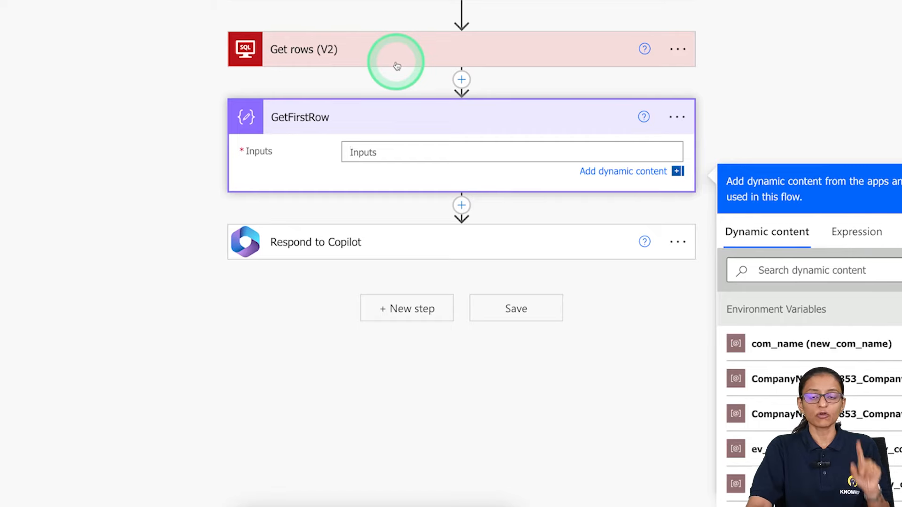
pyautogui.click(857, 231)
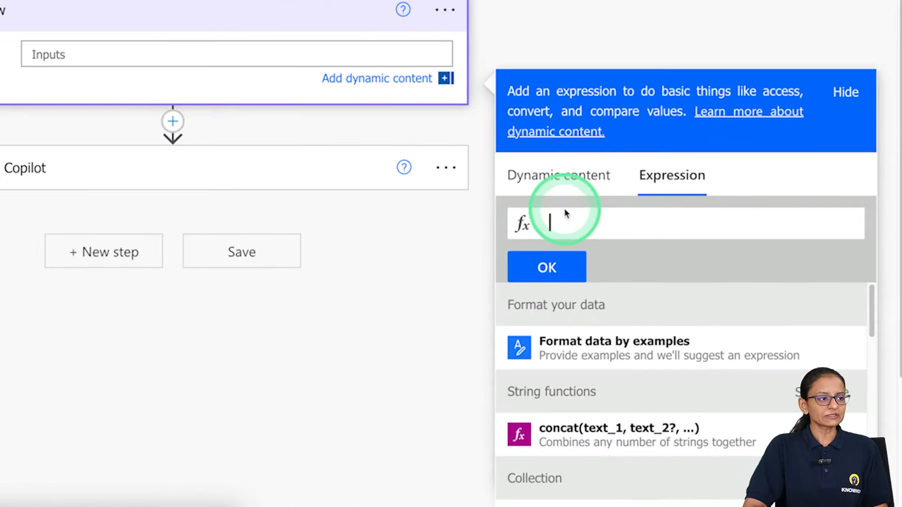
pyautogui.write('i')
pyautogui.press('BackSpace')
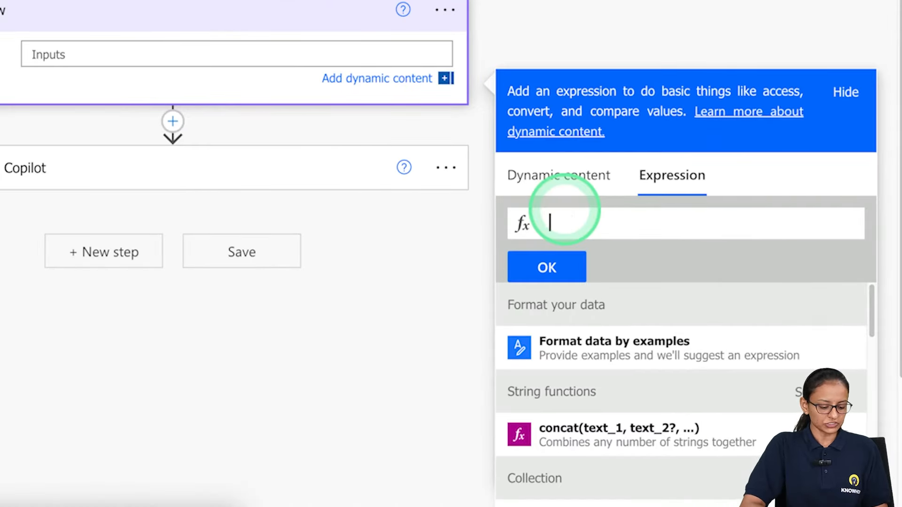
pyautogui.write('fir')
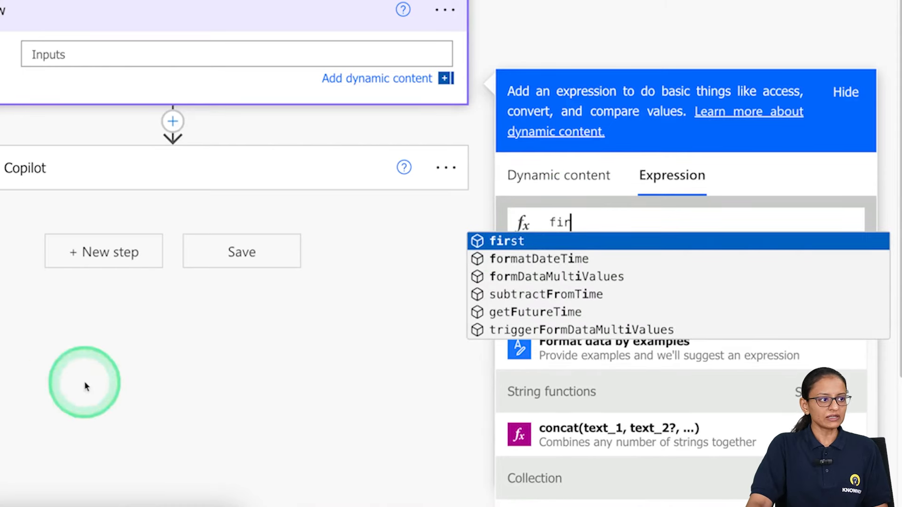
pyautogui.click(501, 242)
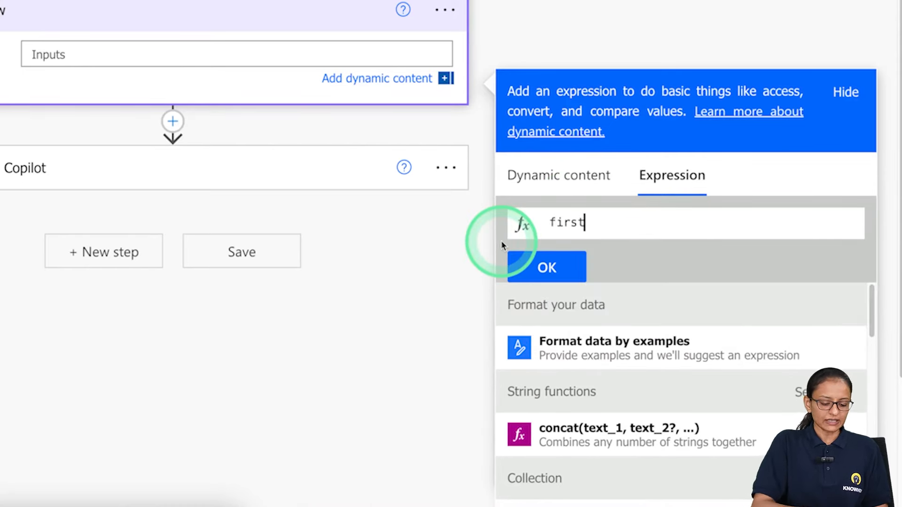
pyautogui.write('(')
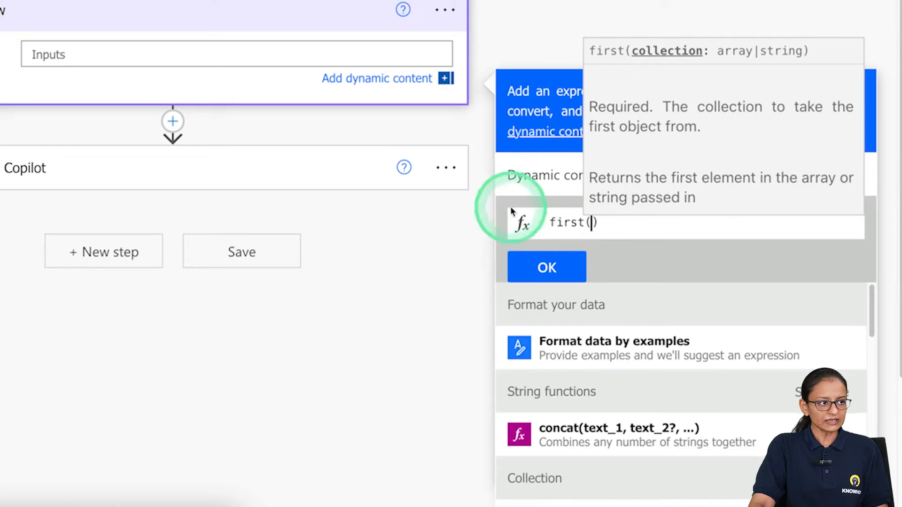
pyautogui.click(537, 186)
pyautogui.scroll(-15, 774, 414)
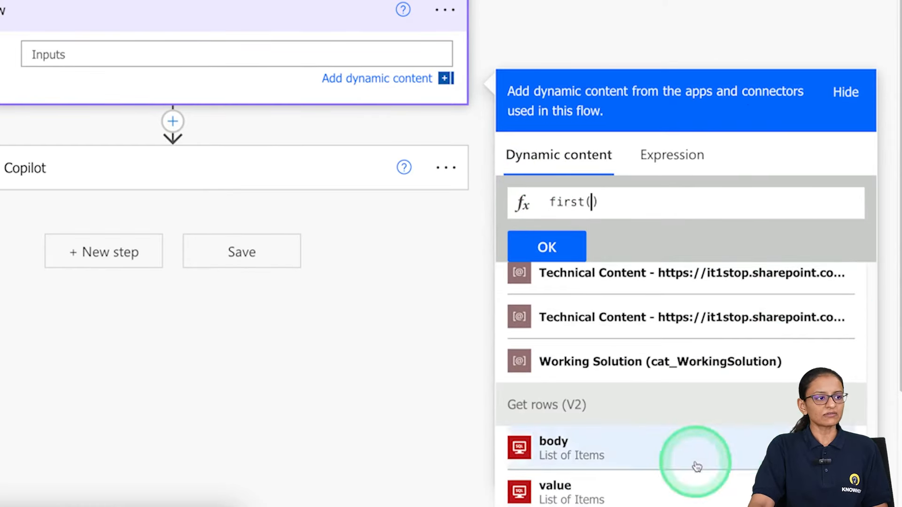
pyautogui.click(567, 494)
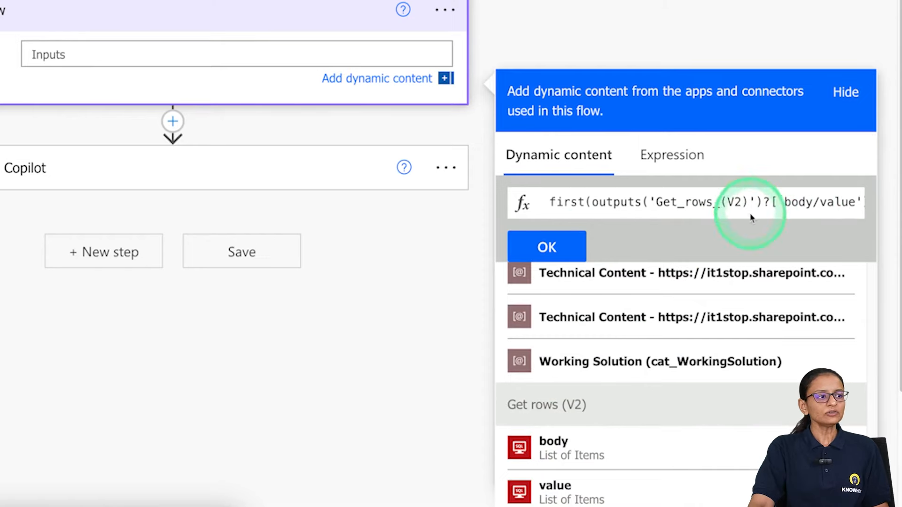
pyautogui.click(573, 252)
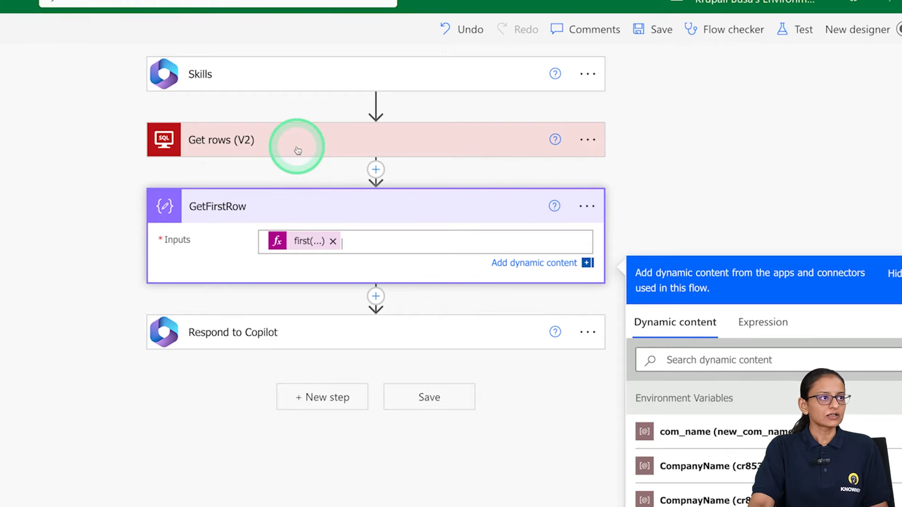
# Save the flow and run a test with var_produt_id set to 12.
pyautogui.click(660, 29)
pyautogui.click(789, 33)
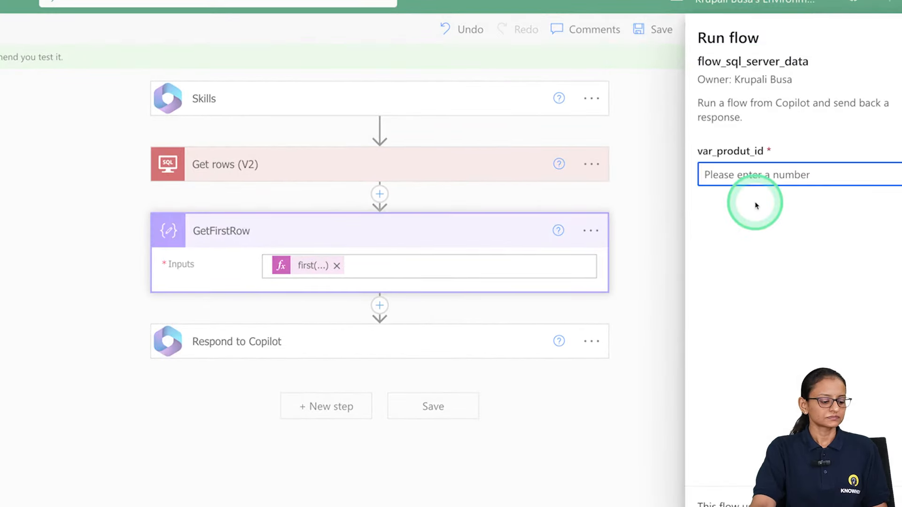
pyautogui.write('2')
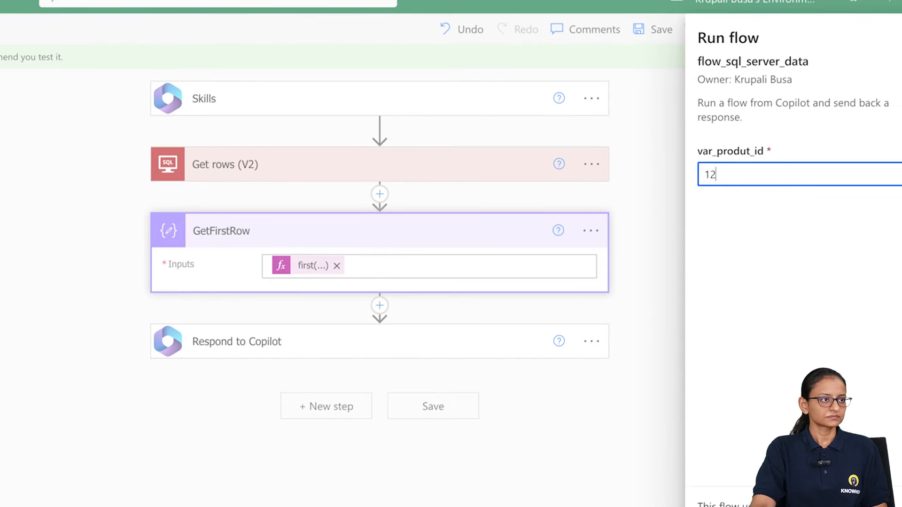
pyautogui.press('Return')
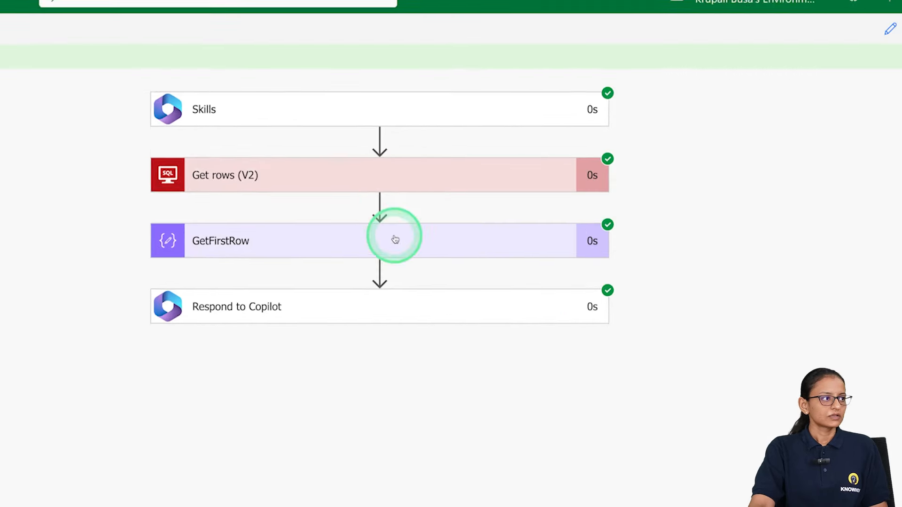
# Examine the full Get rows (V2) output of the new test run and return to the run's action list.
pyautogui.click(416, 148)
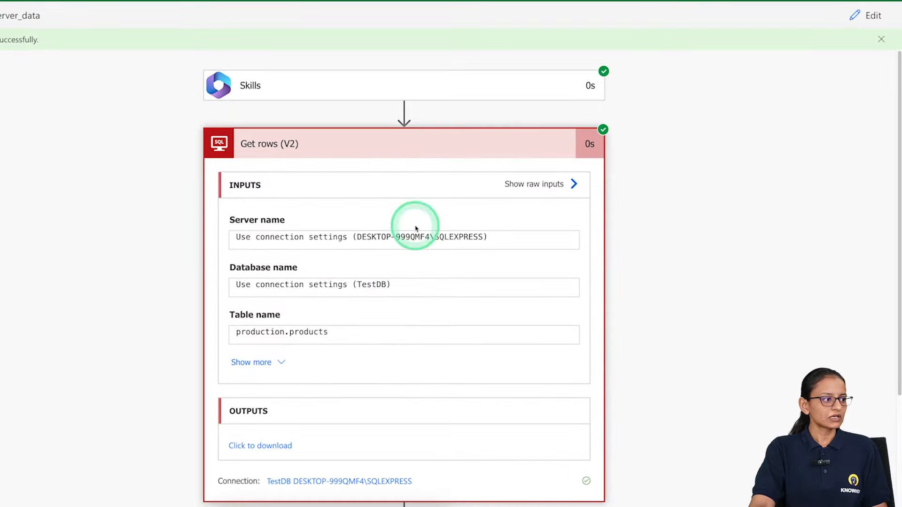
pyautogui.click(258, 445)
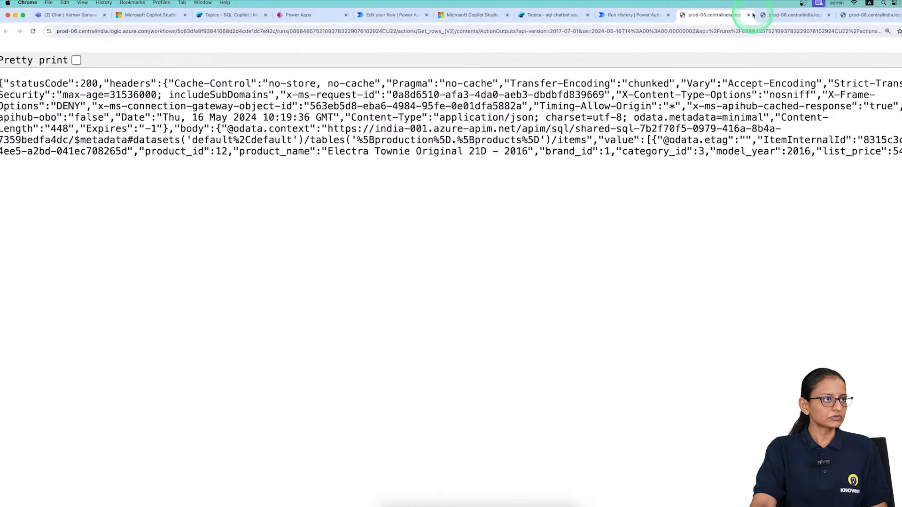
pyautogui.click(748, 15)
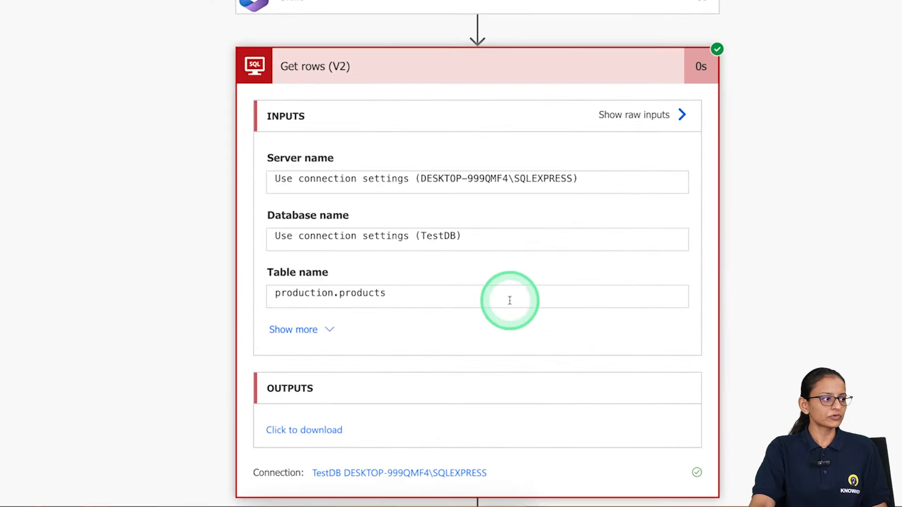
pyautogui.scroll(-3, 360, 336)
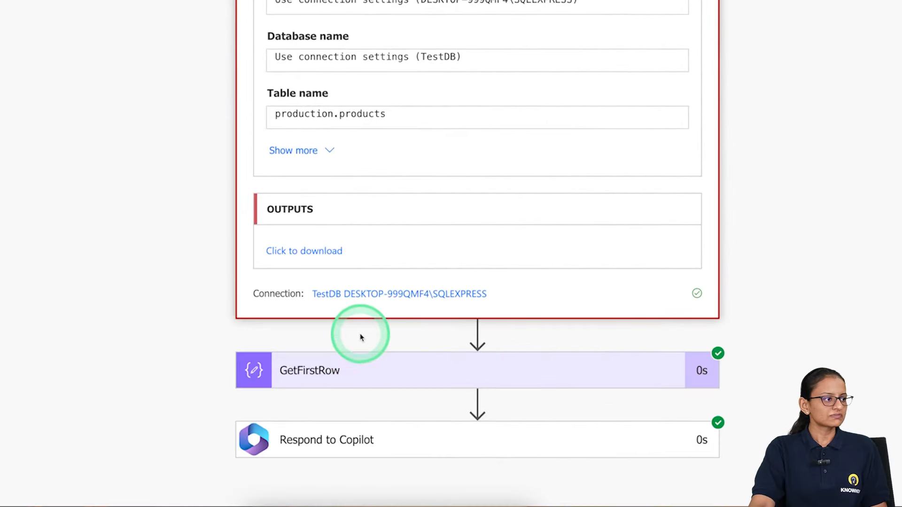
# Copy the complete JSON output of the GetFirstRow action from the test run.
pyautogui.click(352, 380)
pyautogui.scroll(-6, 352, 381)
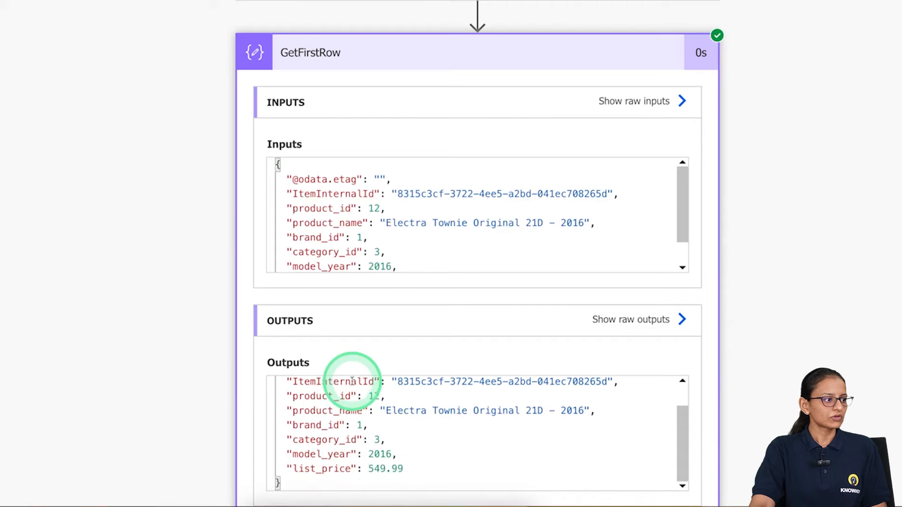
pyautogui.scroll(1, 480, 460)
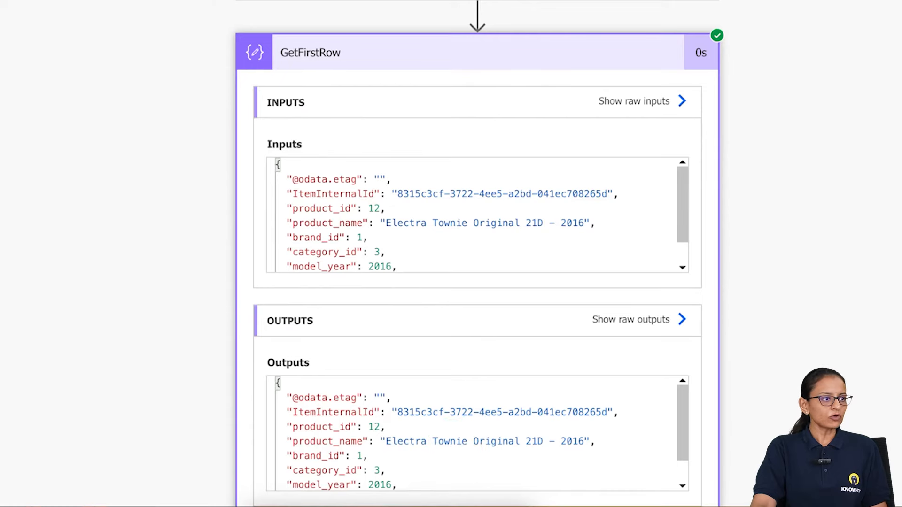
pyautogui.scroll(-3, 491, 316)
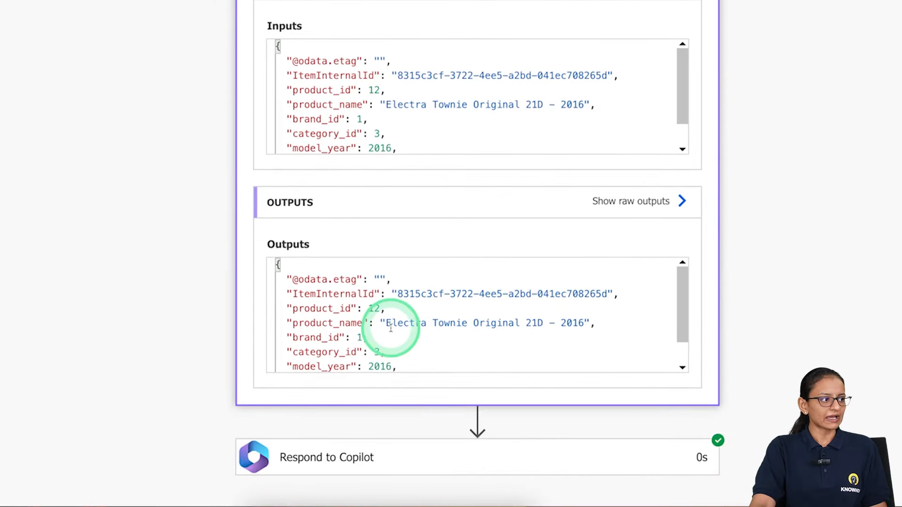
pyautogui.scroll(-1, 389, 329)
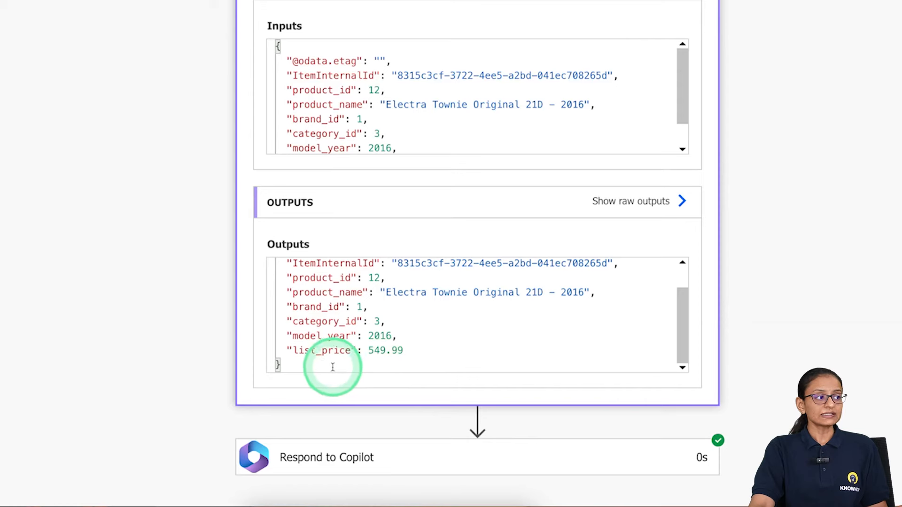
pyautogui.moveTo(306, 364); pyautogui.dragTo(270, 255)
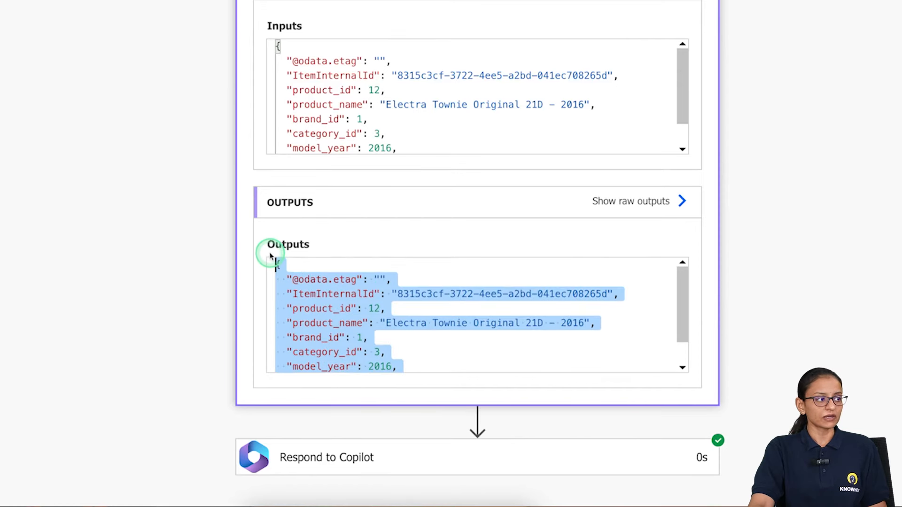
pyautogui.rightClick(303, 319)
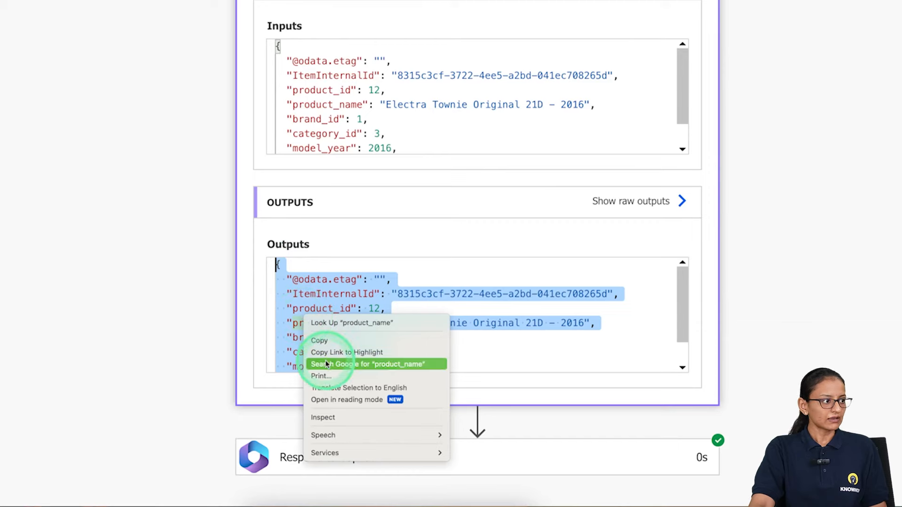
pyautogui.click(323, 341)
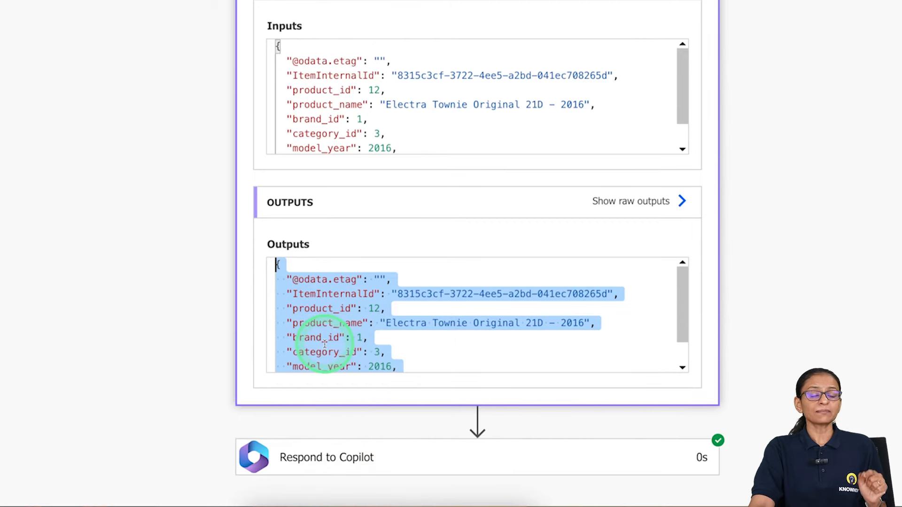
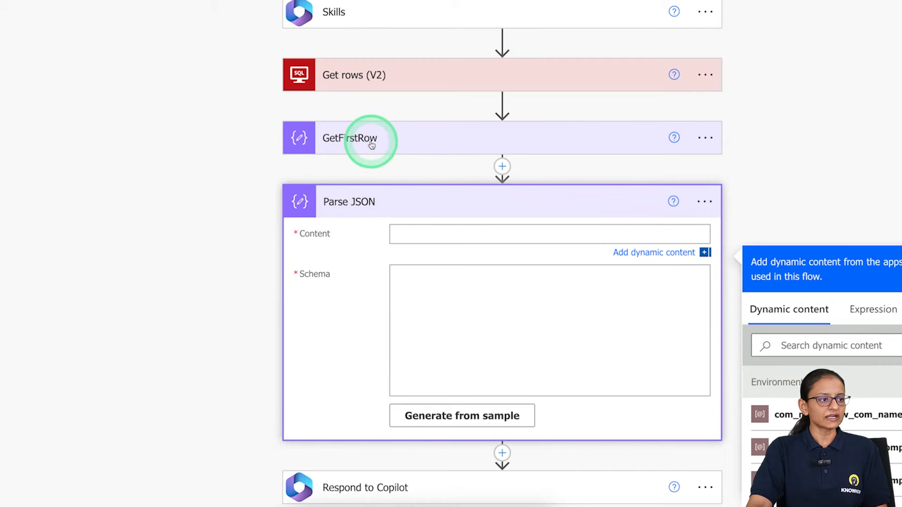
# Set the Parse JSON content to the Outputs value of GetFirstRow.
pyautogui.scroll(-5, 838, 421)
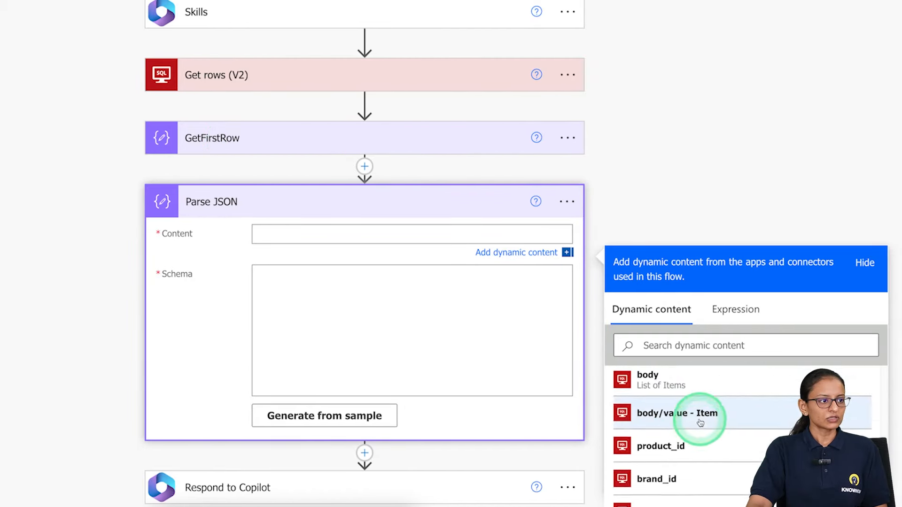
pyautogui.scroll(2, 700, 428)
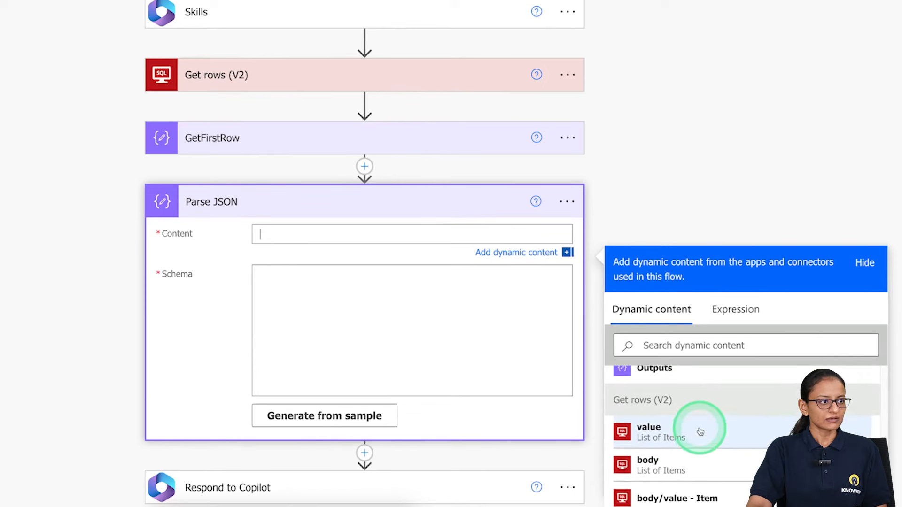
pyautogui.scroll(2, 700, 431)
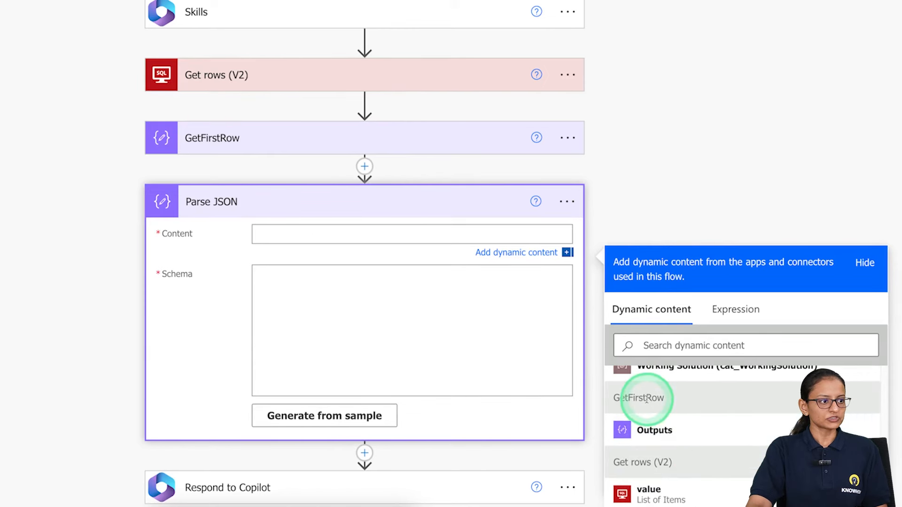
pyautogui.click(643, 437)
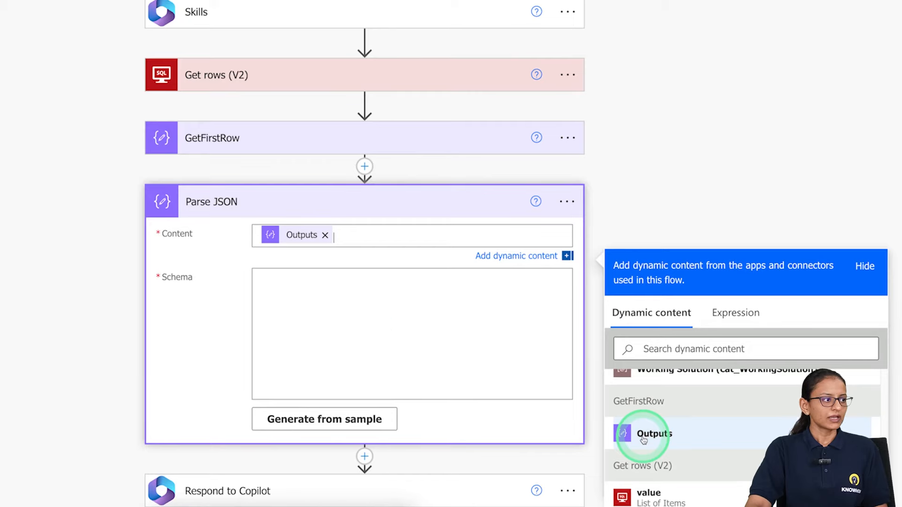
# Start generating the Parse JSON schema from a sample and copy the product JSON from the online notepad page.
pyautogui.click(279, 422)
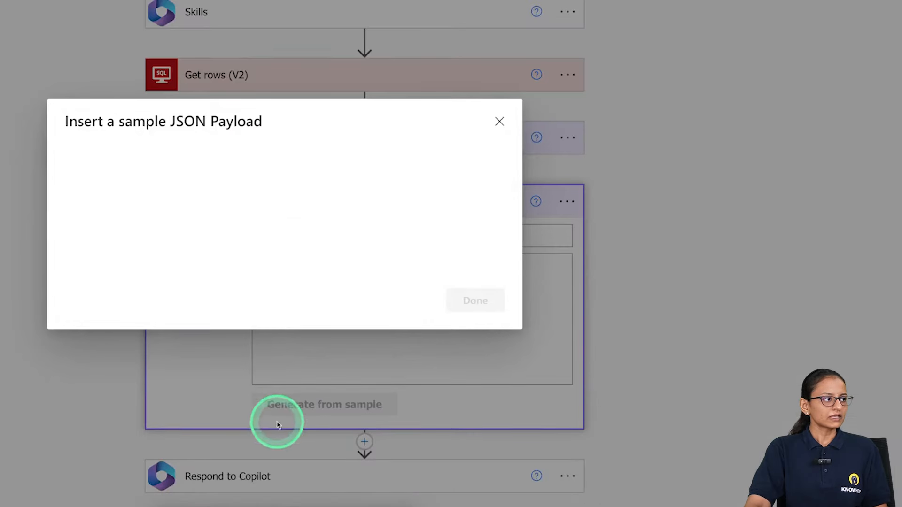
pyautogui.click(147, 211)
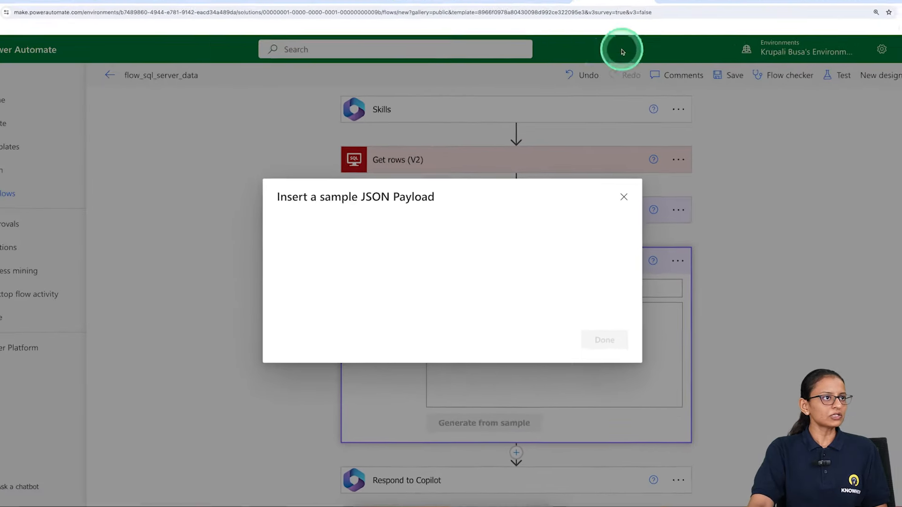
pyautogui.click(862, 14)
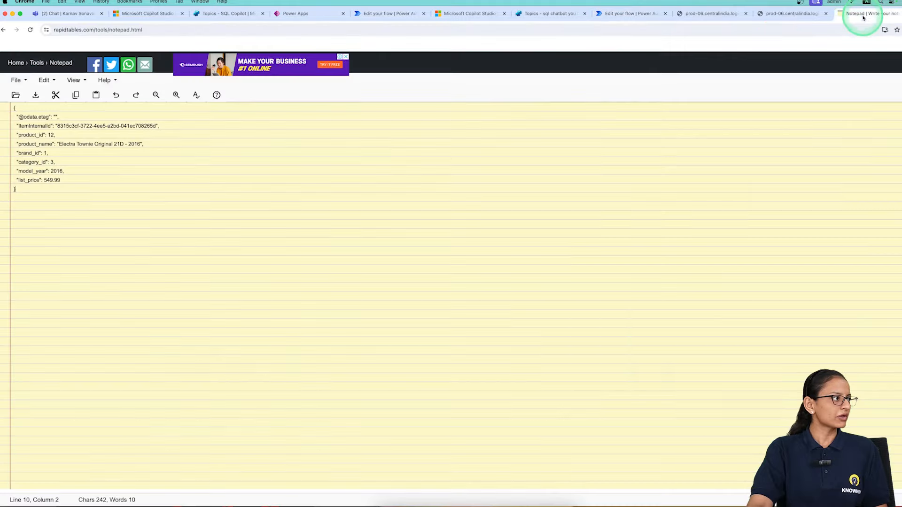
pyautogui.moveTo(49, 229); pyautogui.dragTo(16, 76)
pyautogui.press('super+c')
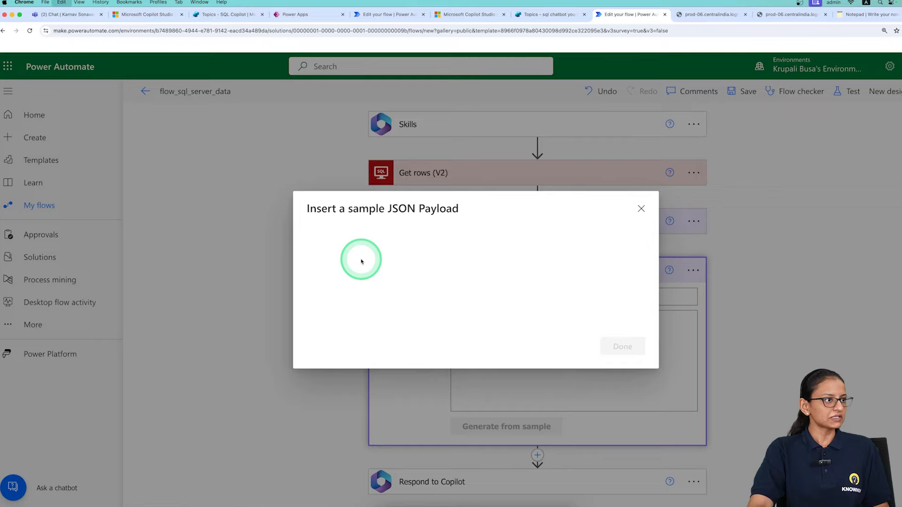
# Generate the Parse JSON schema from the copied product JSON as the sample payload.
pyautogui.click(750, 94)
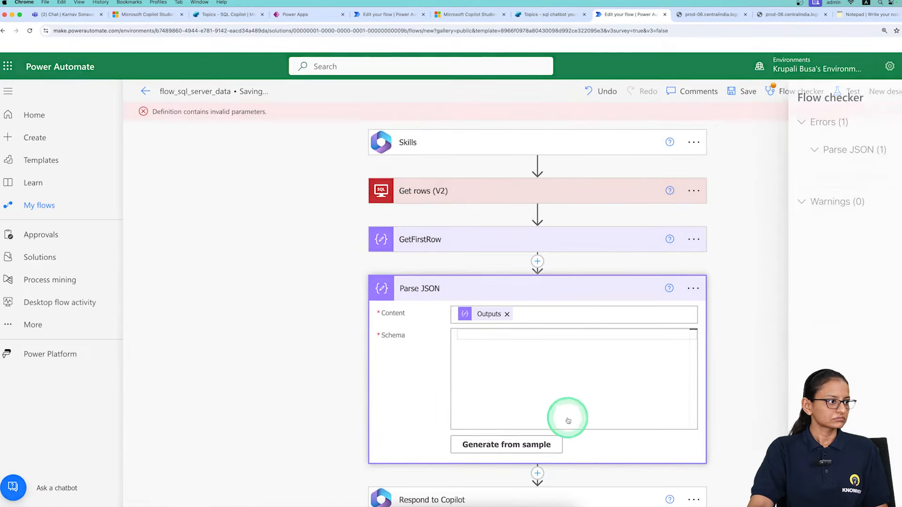
pyautogui.click(882, 94)
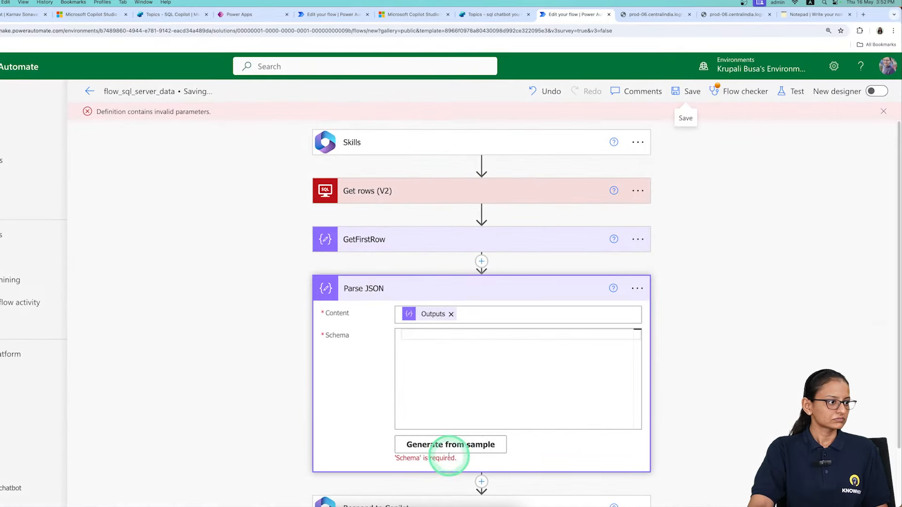
pyautogui.click(505, 447)
pyautogui.click(288, 237)
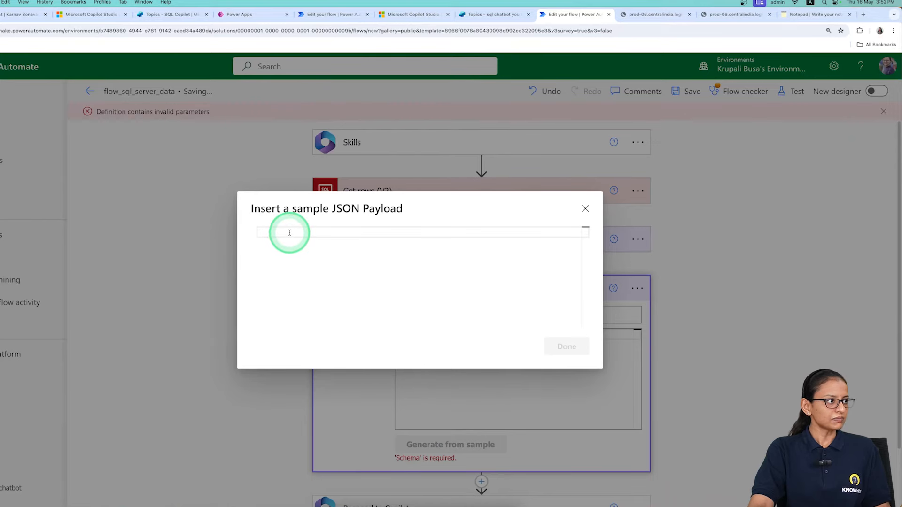
pyautogui.press('super+v')
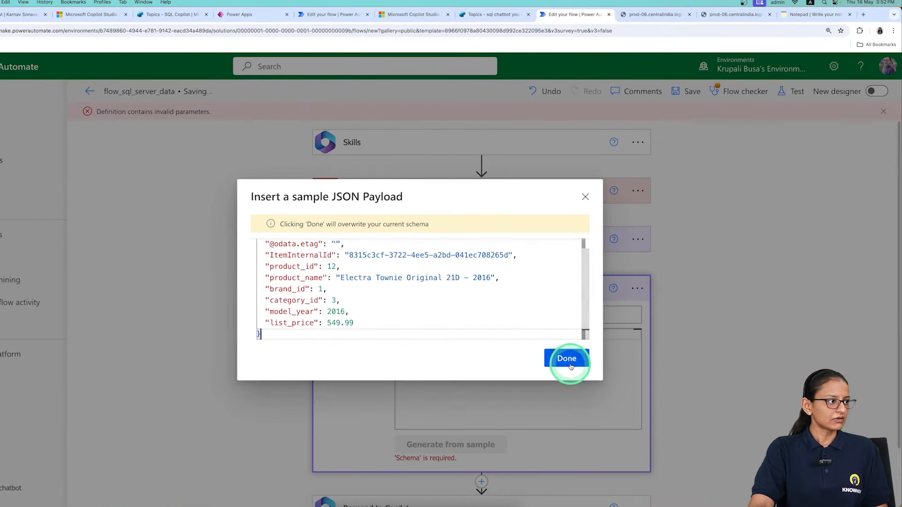
pyautogui.click(567, 358)
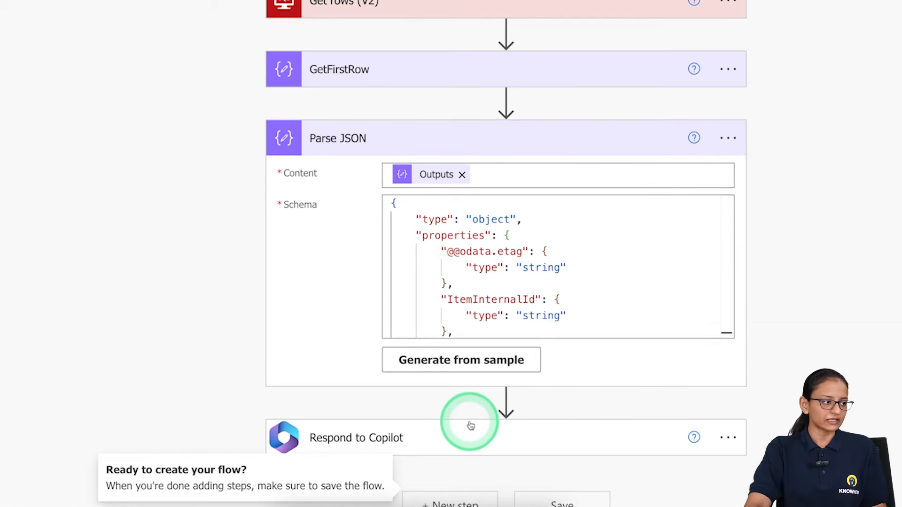
pyautogui.click(506, 400)
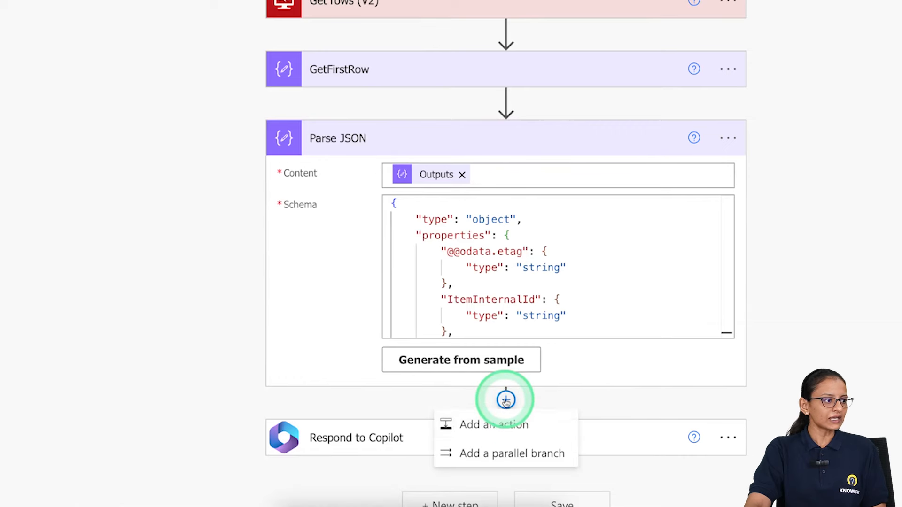
pyautogui.click(503, 424)
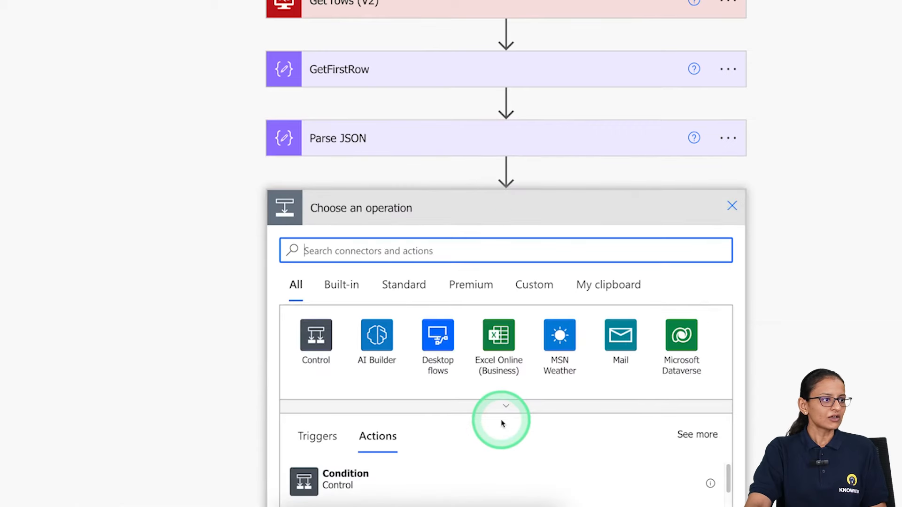
pyautogui.click(733, 205)
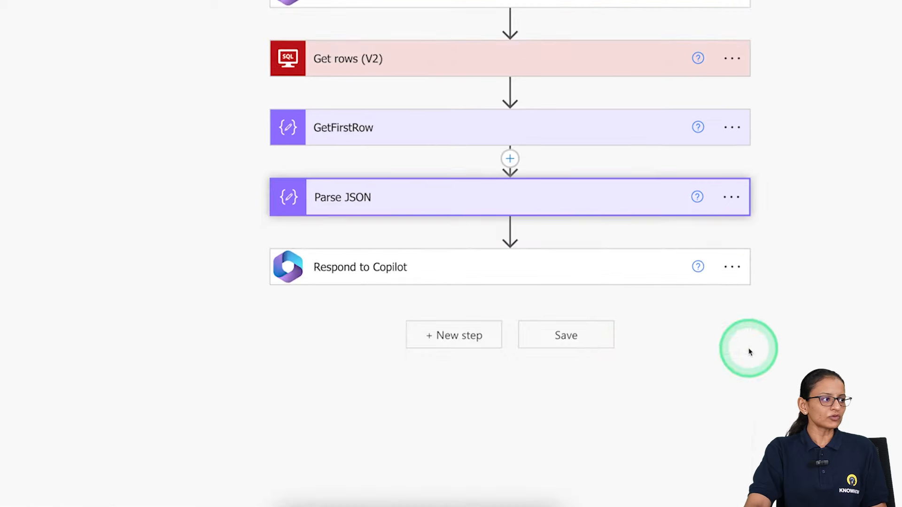
# Add a number output named var_list_price to the Respond to Copilot action.
pyautogui.click(507, 274)
pyautogui.click(371, 310)
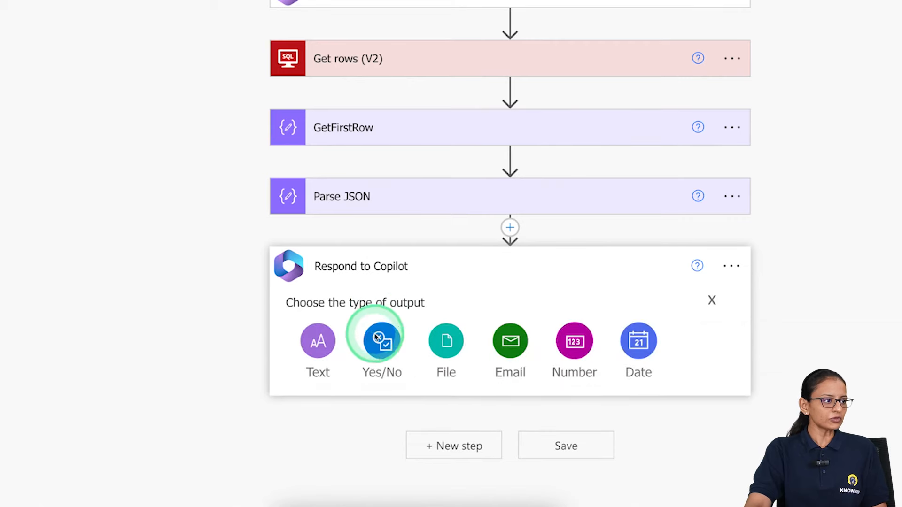
pyautogui.click(573, 342)
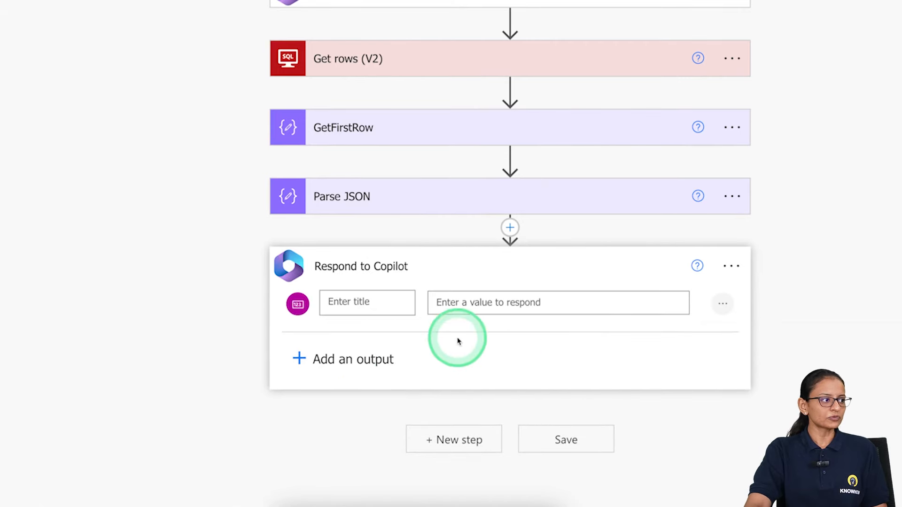
pyautogui.click(388, 304)
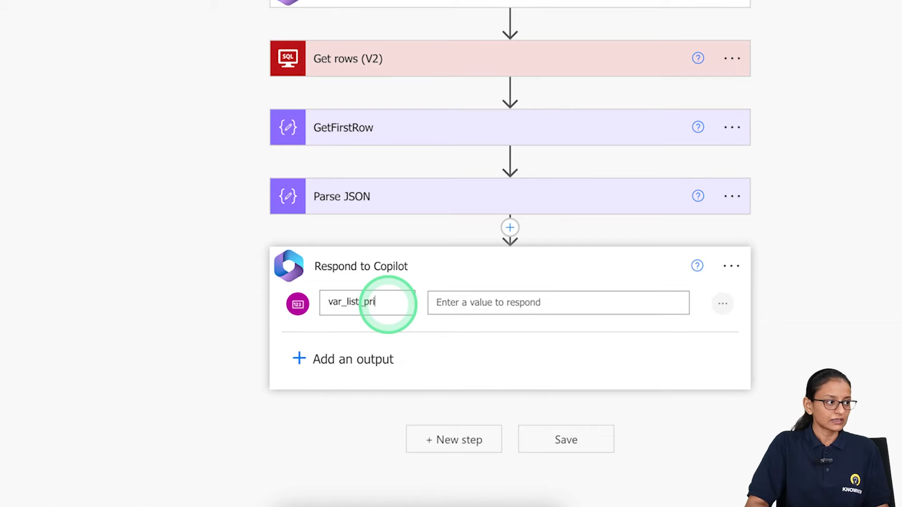
# Set the var_list_price response value to list_price from Parse JSON and save the flow.
pyautogui.click(461, 308)
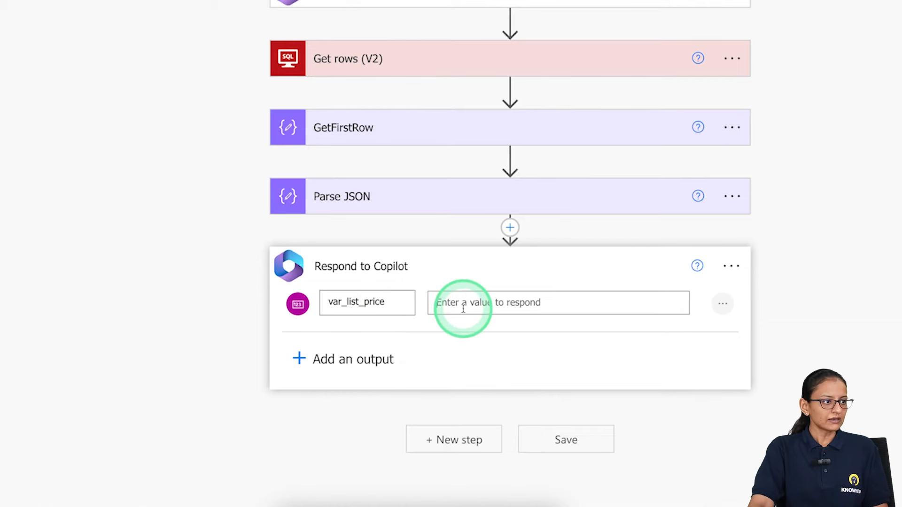
pyautogui.moveTo(901, 286); pyautogui.dragTo(893, 445)
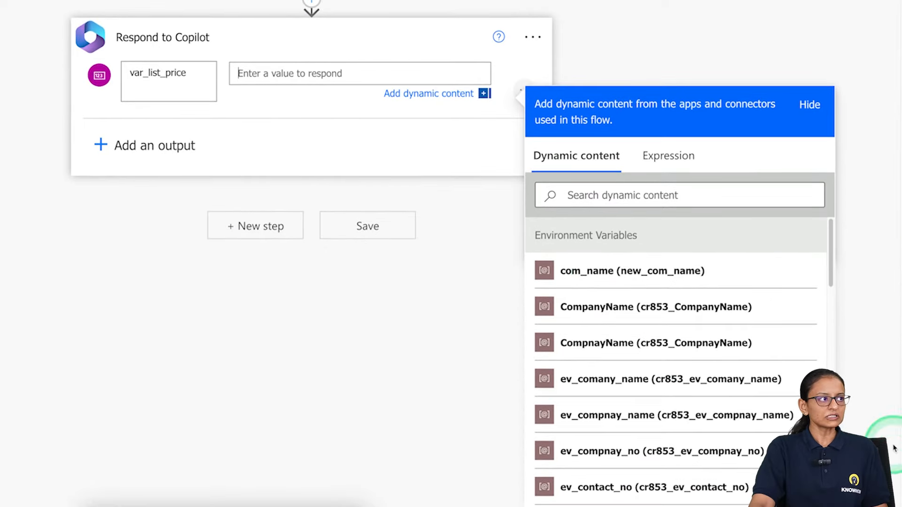
pyautogui.scroll(1, 150, 15)
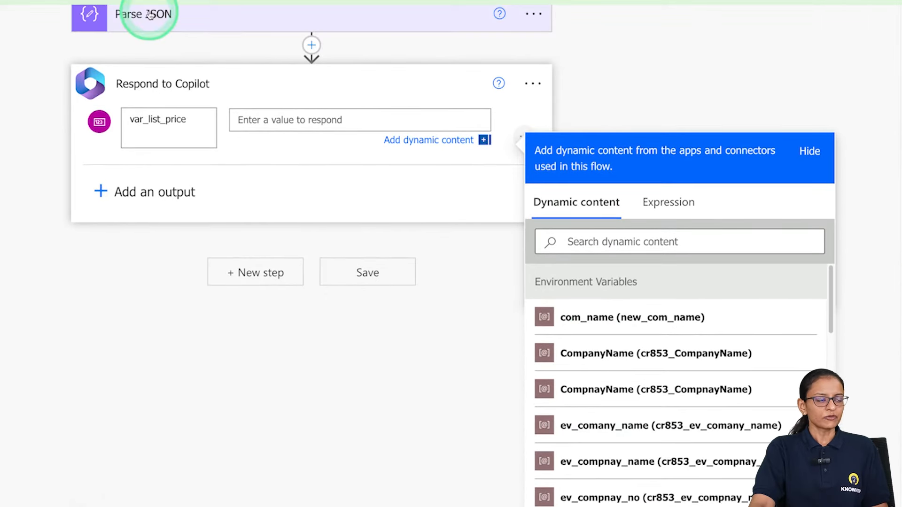
pyautogui.scroll(-1, 149, 15)
pyautogui.scroll(-5, 640, 294)
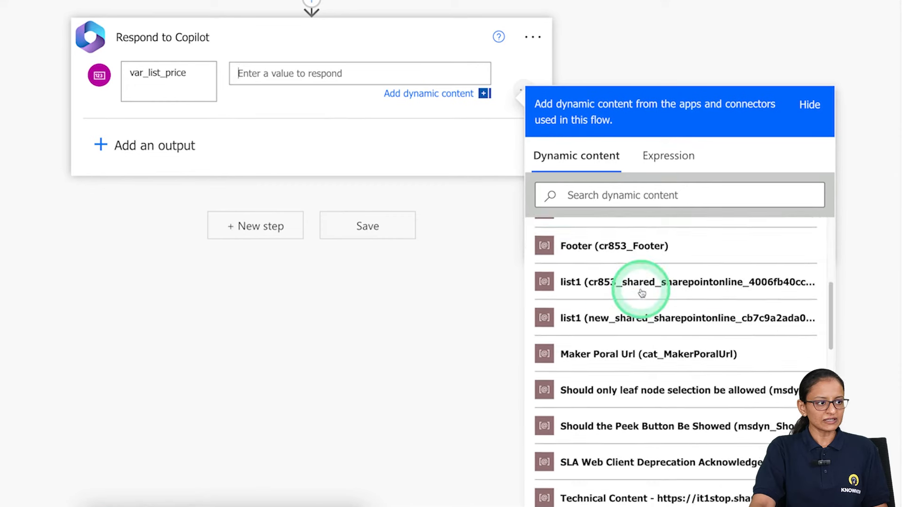
pyautogui.scroll(-5, 647, 304)
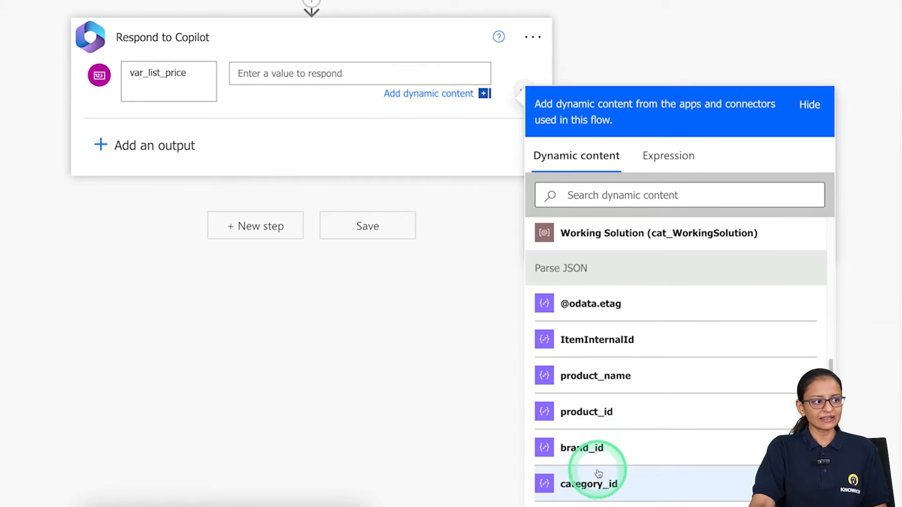
pyautogui.scroll(-5, 608, 443)
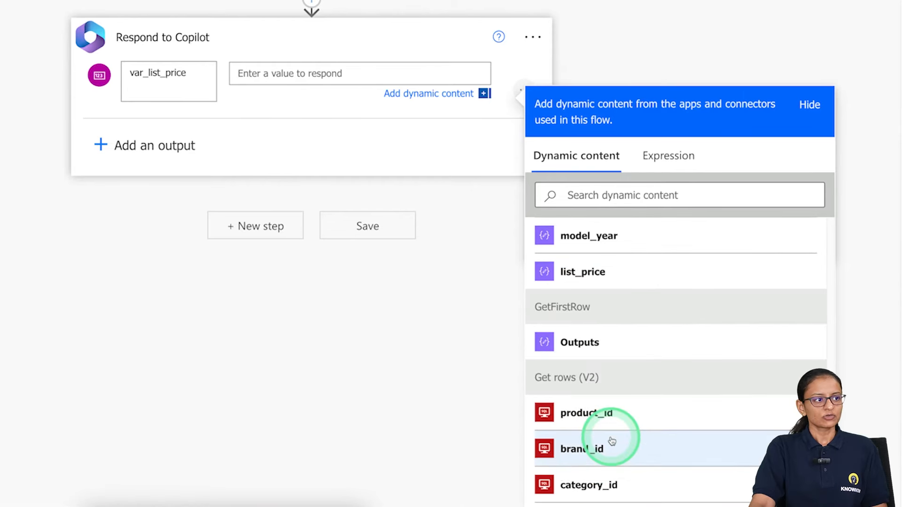
pyautogui.click(596, 278)
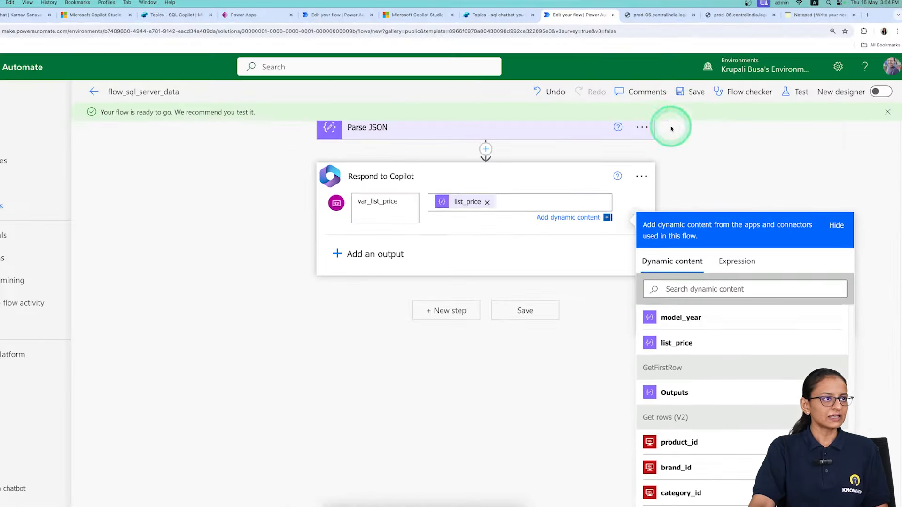
pyautogui.click(690, 91)
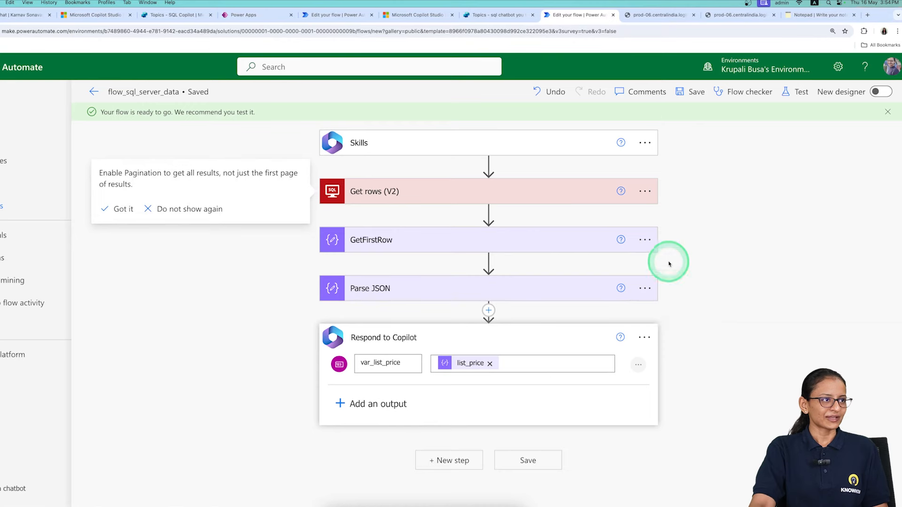
# Save flow_sql_server_data and run a manual test of it.
pyautogui.click(693, 94)
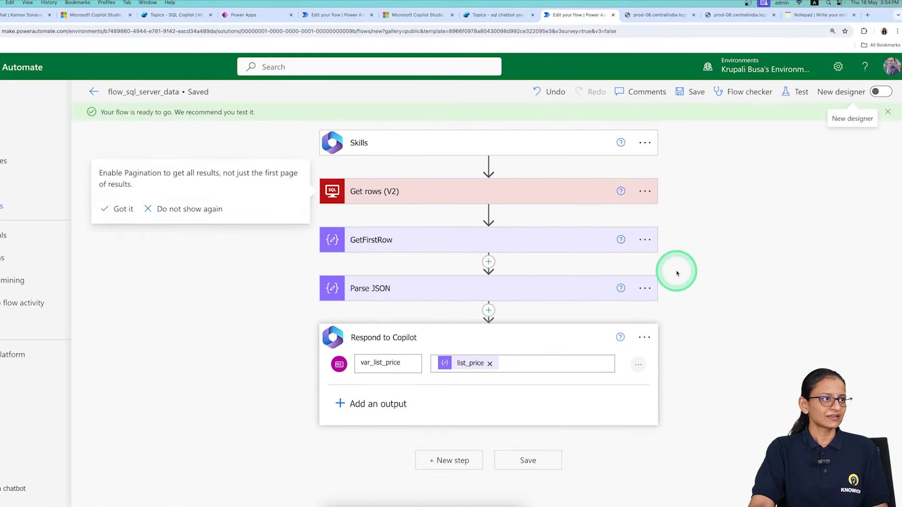
pyautogui.click(794, 93)
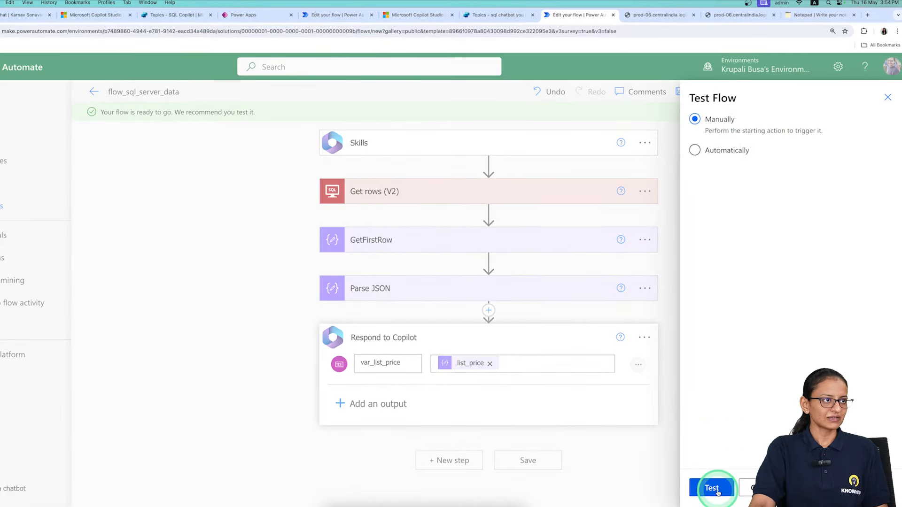
pyautogui.click(712, 489)
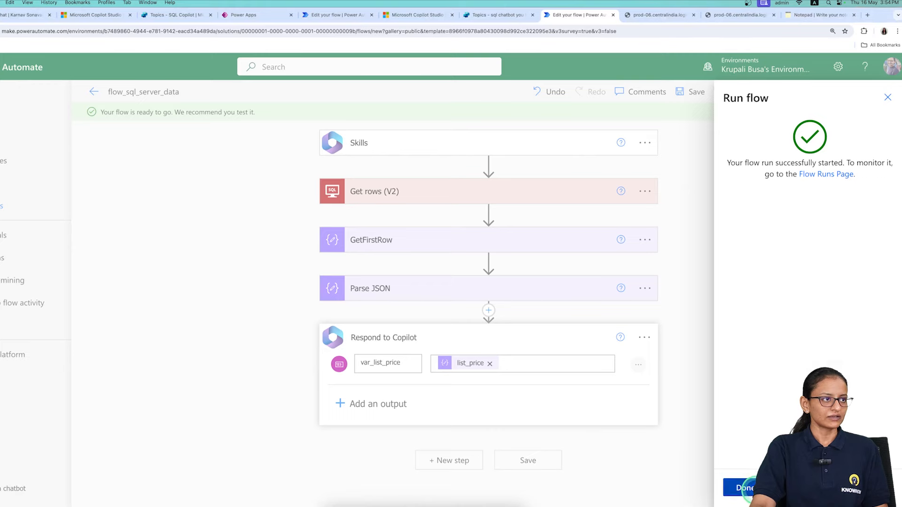
pyautogui.click(741, 488)
# Examine the Parse JSON content and body and the var_list_price value in Respond to Copilot for the test run.
pyautogui.click(472, 235)
pyautogui.scroll(-1, 476, 384)
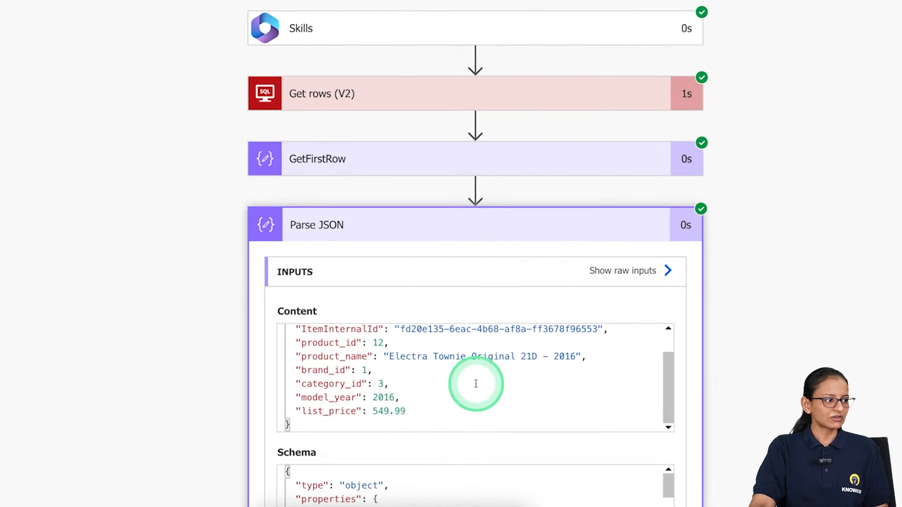
pyautogui.scroll(-8, 573, 429)
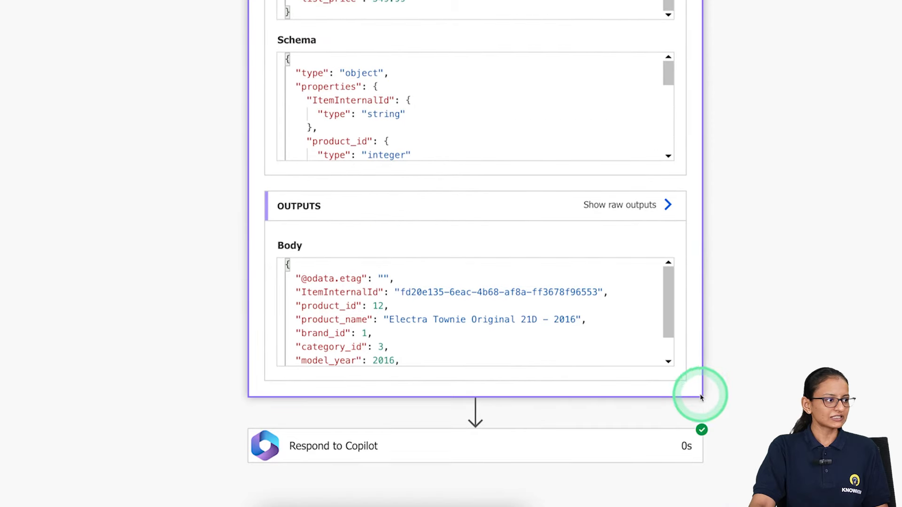
pyautogui.scroll(-1, 458, 343)
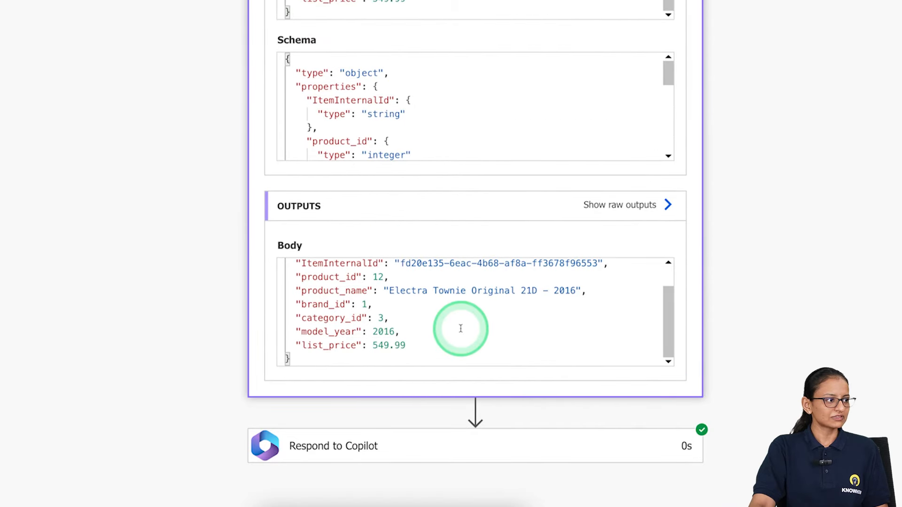
pyautogui.click(428, 452)
pyautogui.scroll(-6, 469, 445)
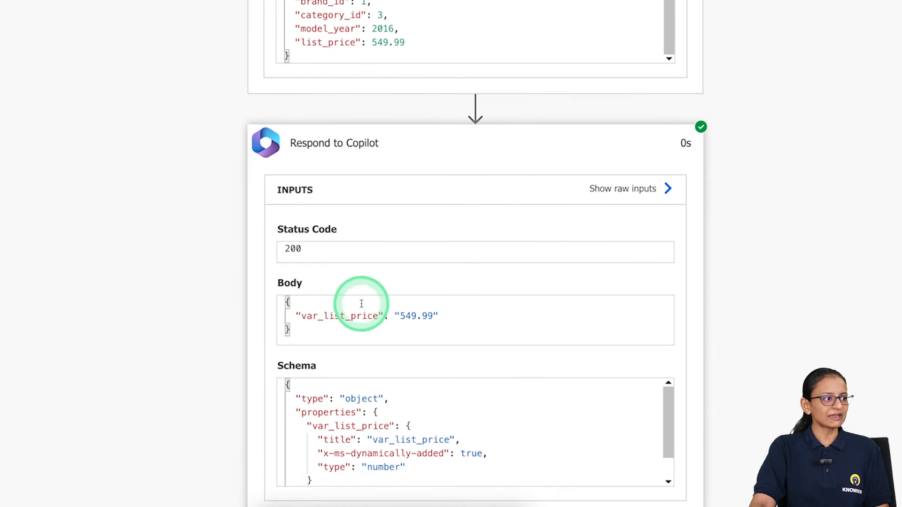
pyautogui.moveTo(399, 316); pyautogui.dragTo(433, 316)
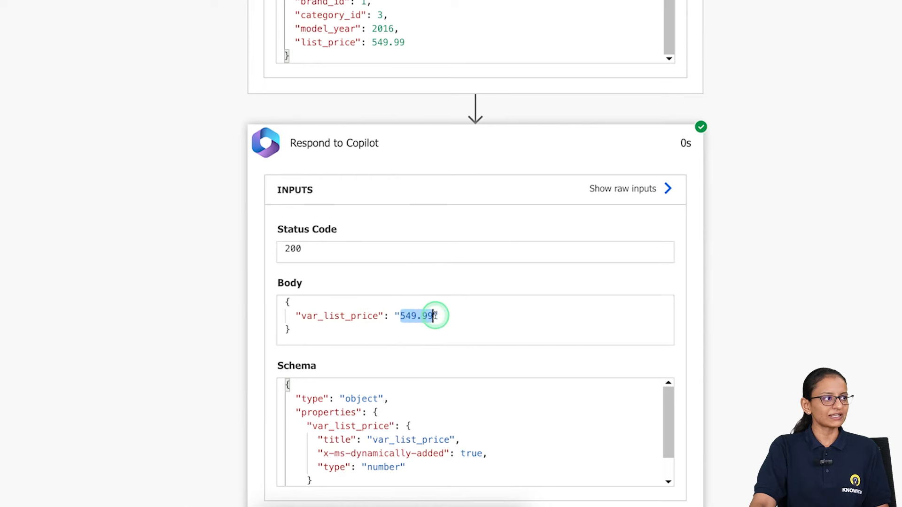
pyautogui.scroll(-1, 384, 481)
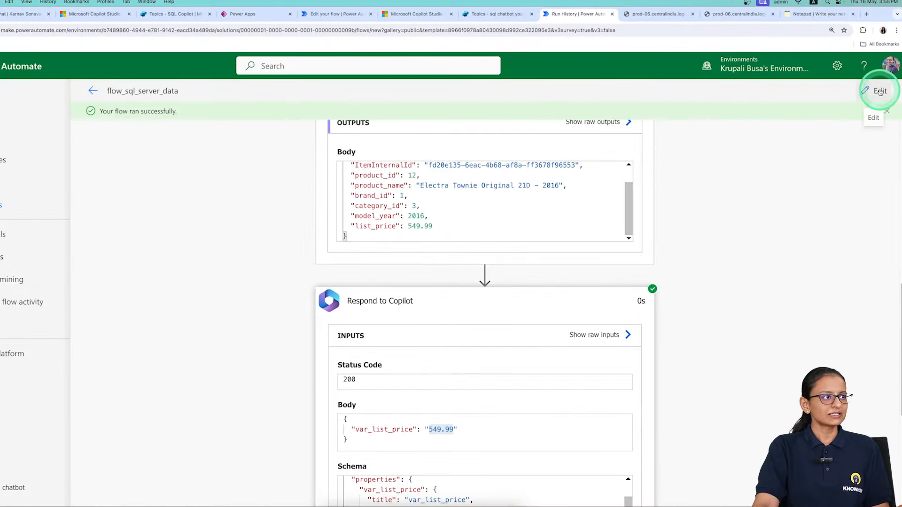
# Return the flow to editing and save it, then update the flow list in the Copilot Studio topic.
pyautogui.click(879, 91)
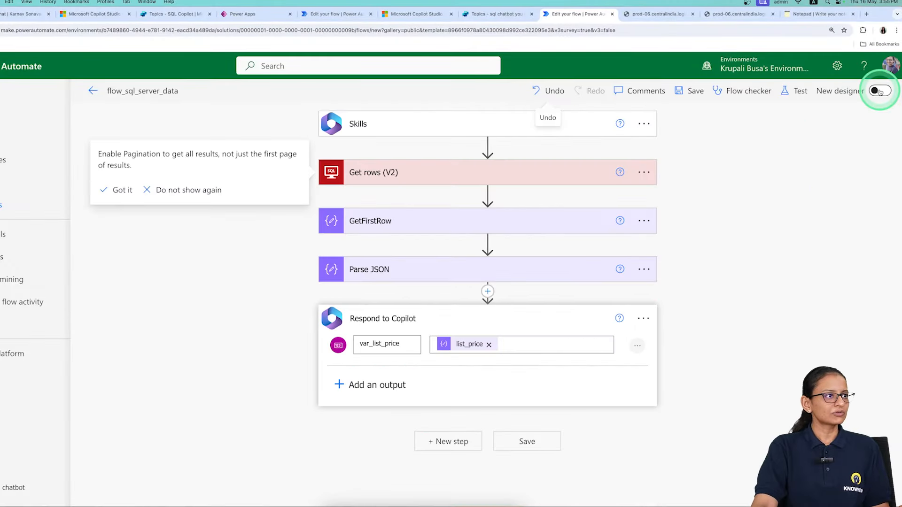
pyautogui.click(690, 97)
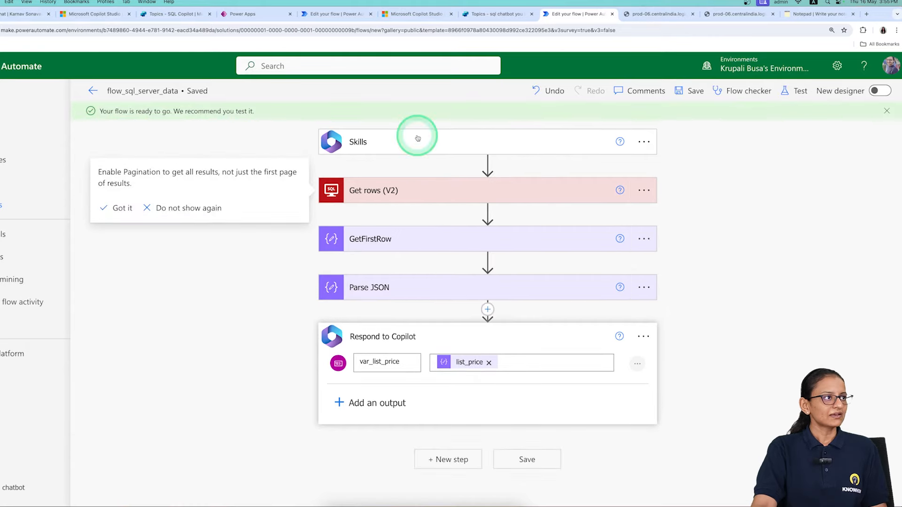
pyautogui.click(497, 19)
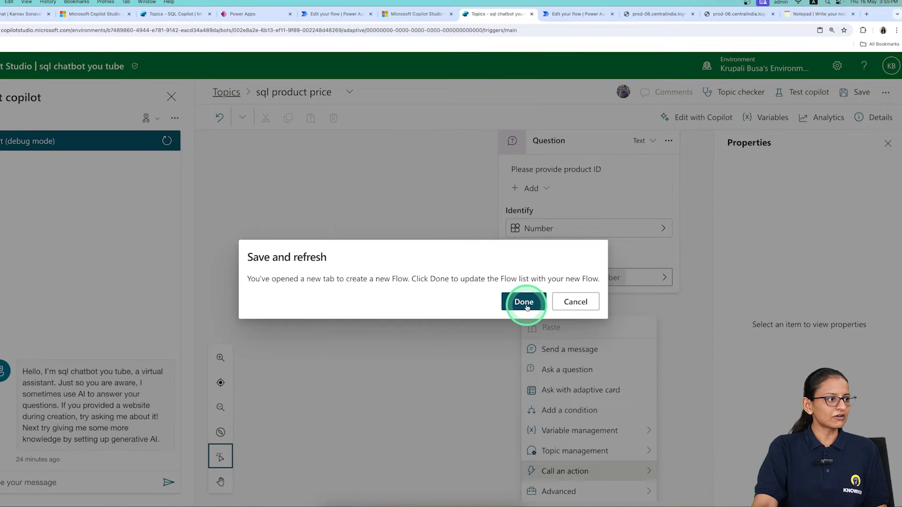
pyautogui.click(525, 303)
# Check the flow's name in Power Automate and look for it among the Copilot Studio topic's available basic actions.
pyautogui.click(576, 21)
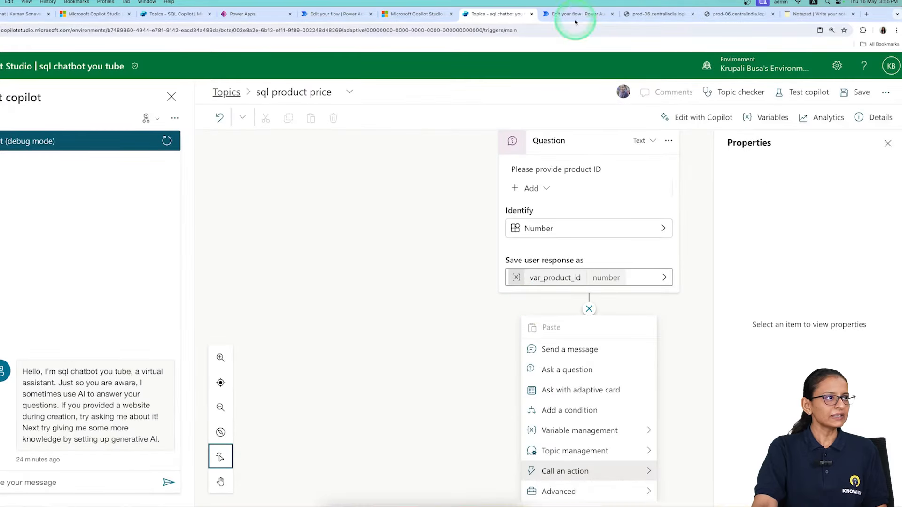
pyautogui.click(581, 15)
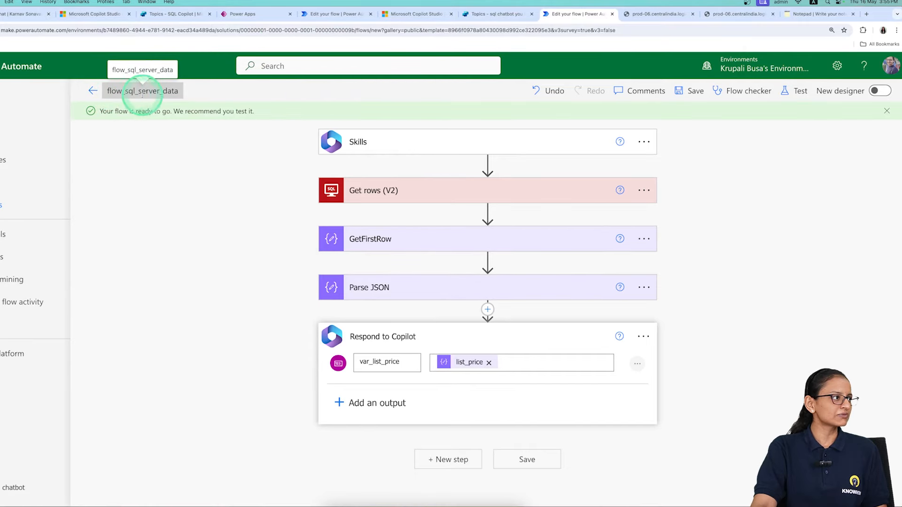
pyautogui.click(491, 18)
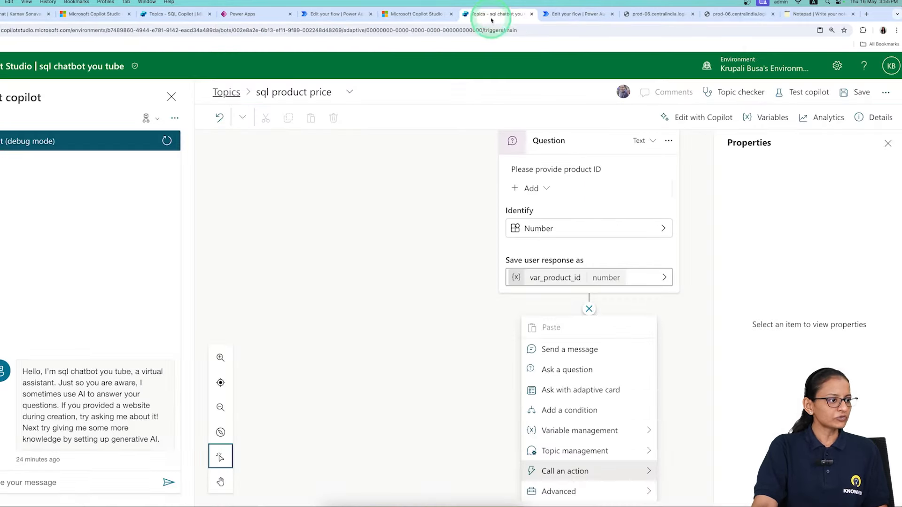
pyautogui.click(648, 472)
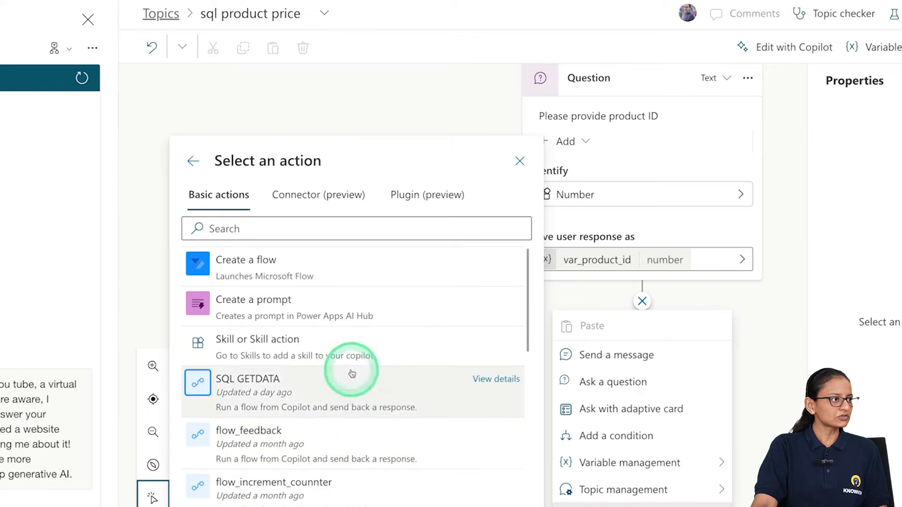
pyautogui.click(423, 106)
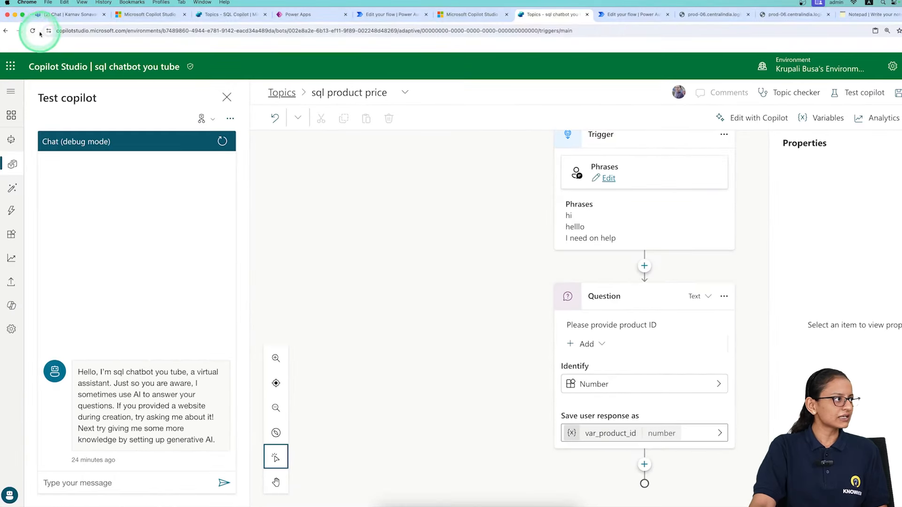
# Try reloading the Copilot Studio page, cancel the reload, save the sql product price topic and close its properties pane.
pyautogui.click(34, 33)
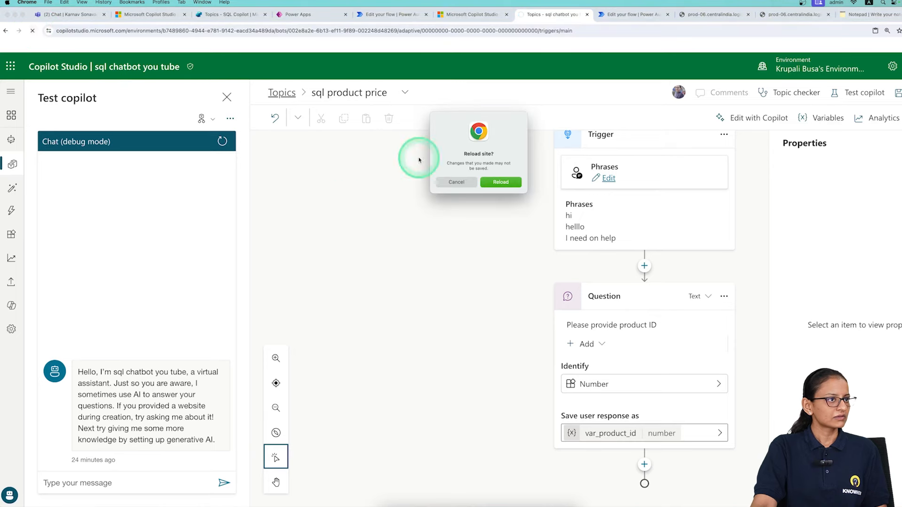
pyautogui.click(447, 182)
pyautogui.click(901, 97)
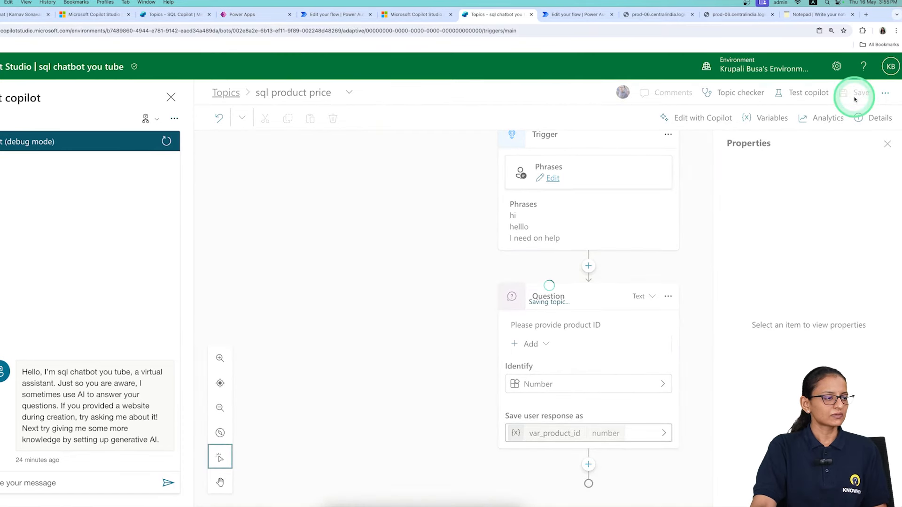
pyautogui.click(748, 148)
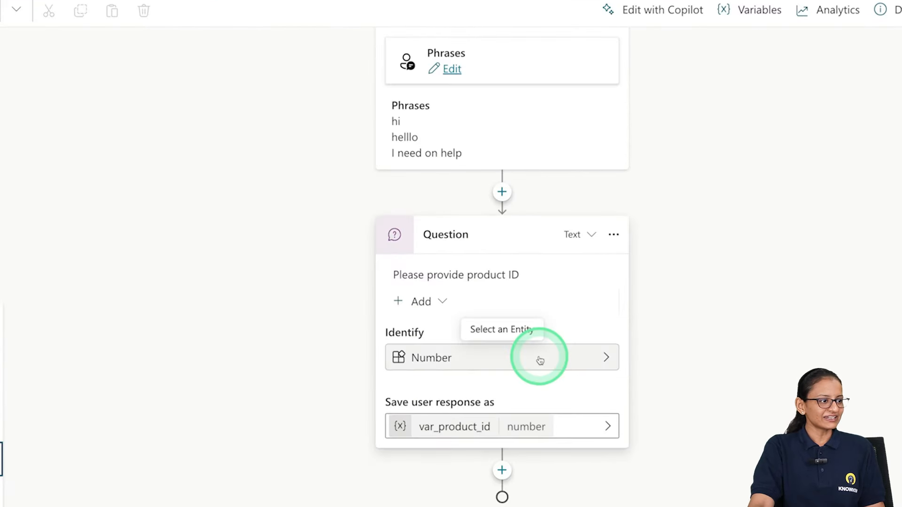
# Look again for flow_sql_server_data in the action list below the product ID question, checking the flow in Power Automate.
pyautogui.click(503, 471)
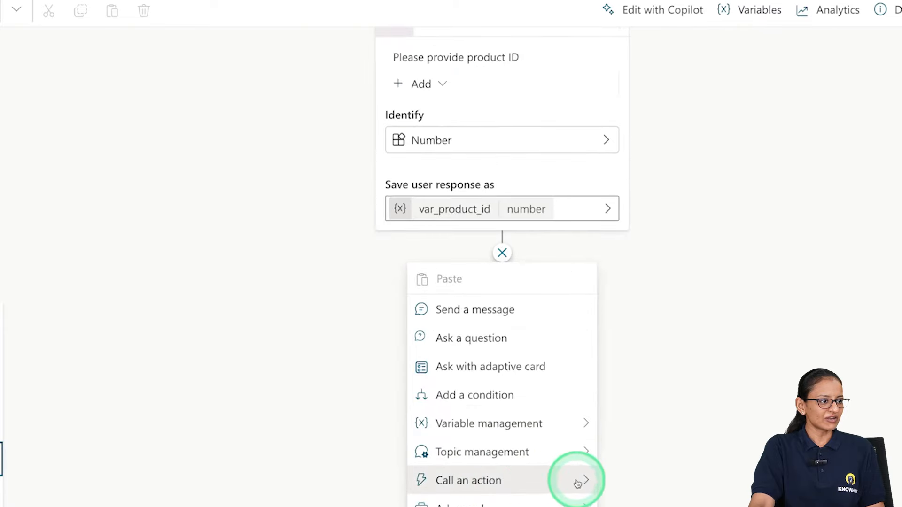
pyautogui.click(577, 484)
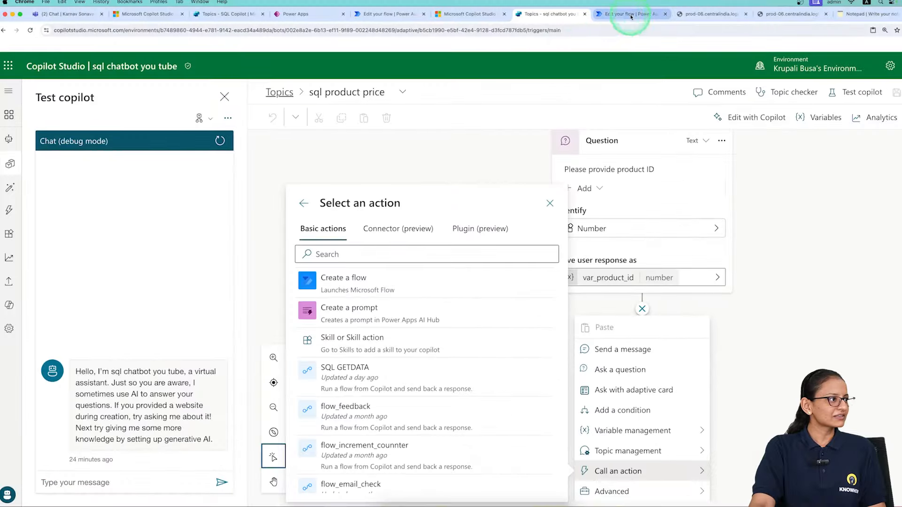
pyautogui.click(631, 17)
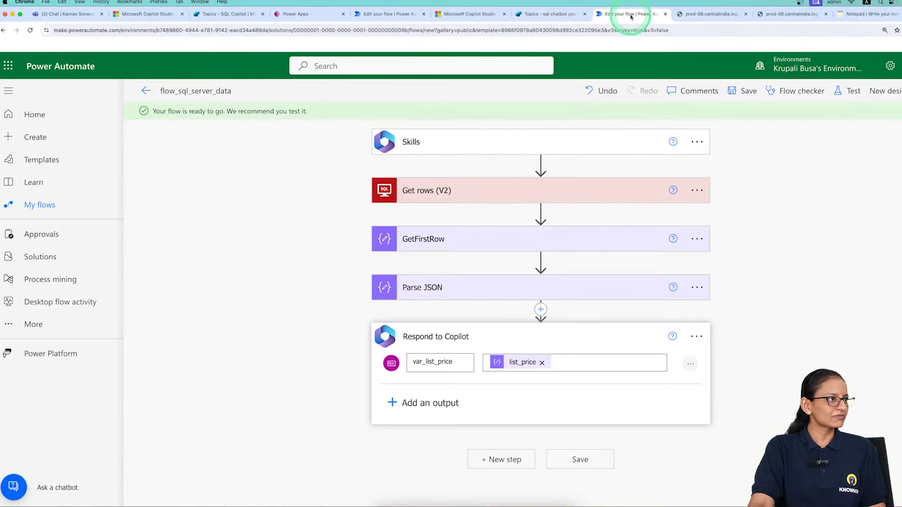
pyautogui.click(550, 14)
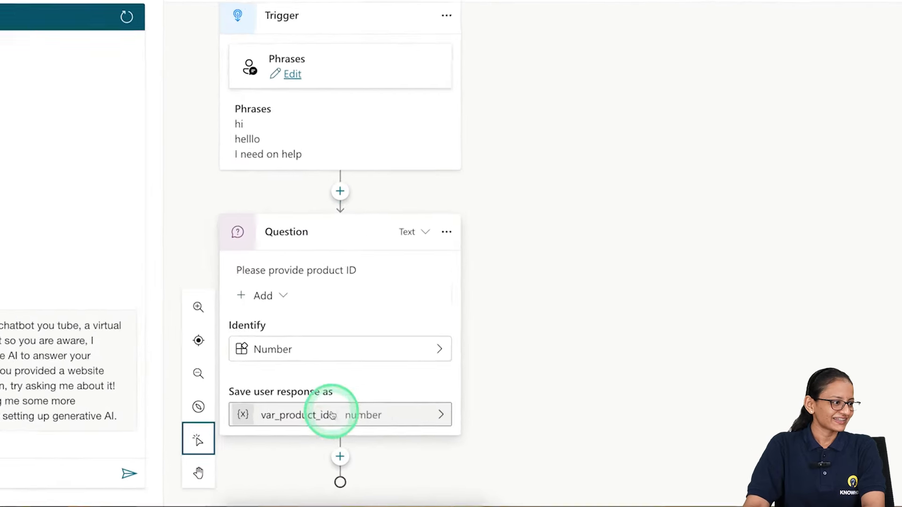
# Add the flow_sql_server_data action below the product ID question and set its var_produt_id input to var_product_id.
pyautogui.click(340, 457)
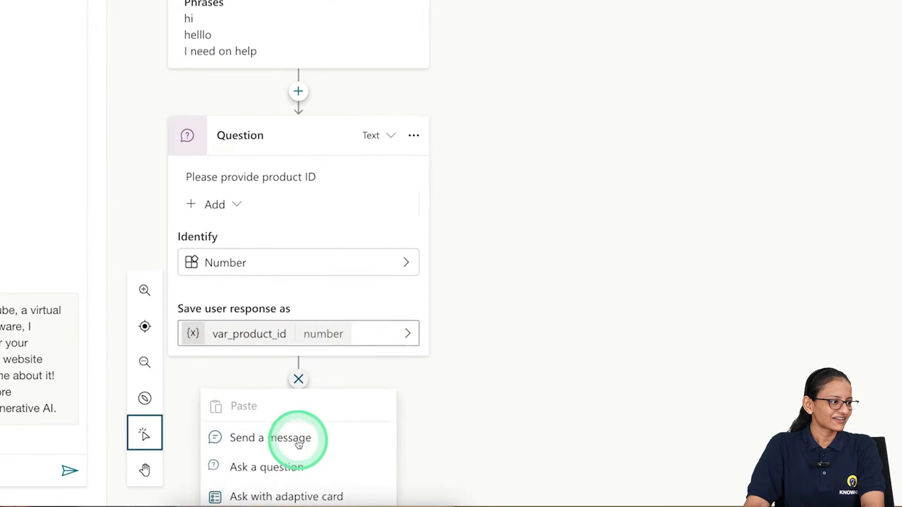
pyautogui.scroll(-3, 299, 444)
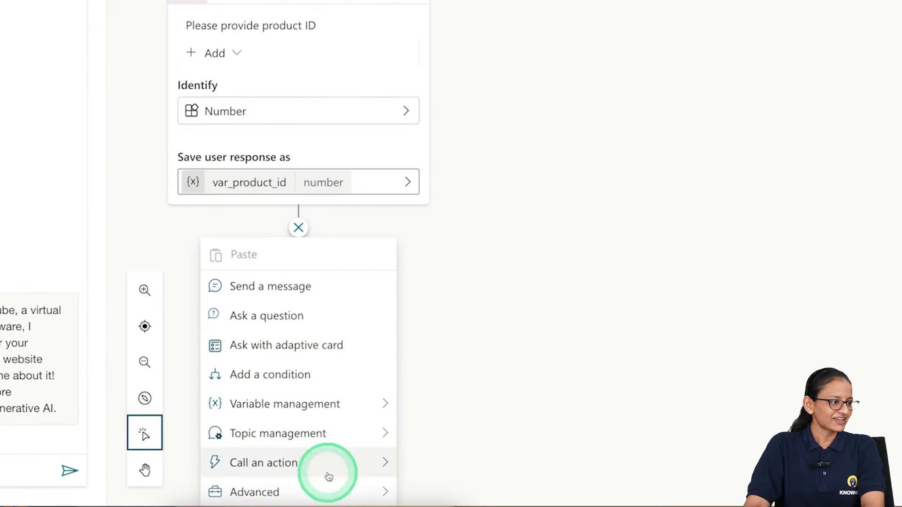
pyautogui.click(385, 463)
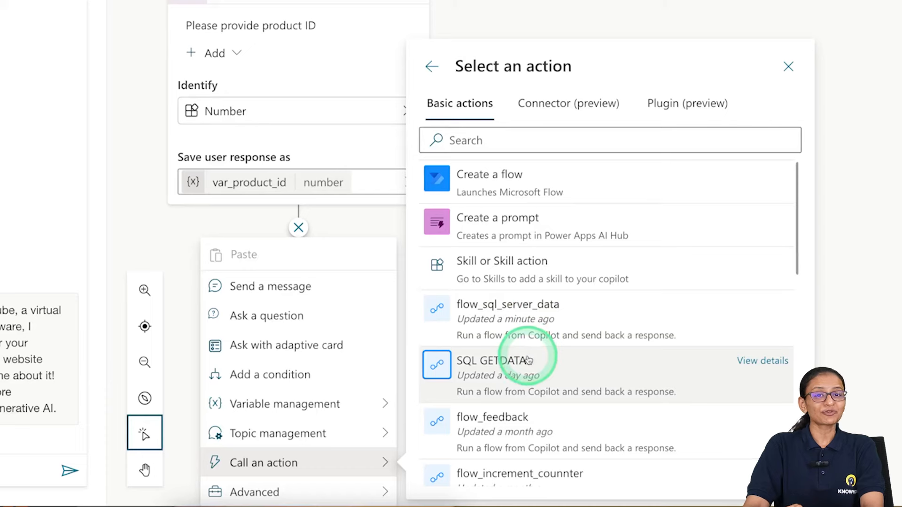
pyautogui.click(529, 312)
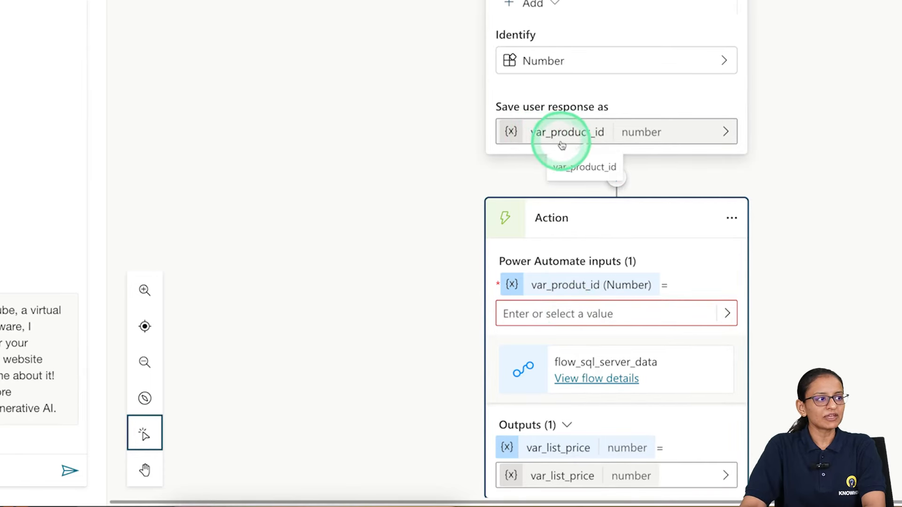
pyautogui.click(728, 313)
pyautogui.click(243, 354)
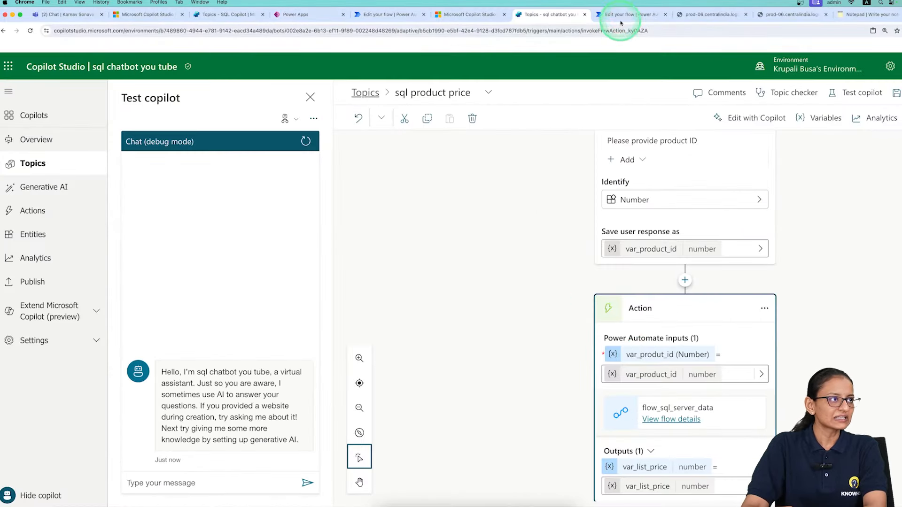
# Compare the flow's input and output names in Power Automate with the topic's action, and save the topic in Copilot Studio.
pyautogui.click(624, 16)
pyautogui.click(423, 145)
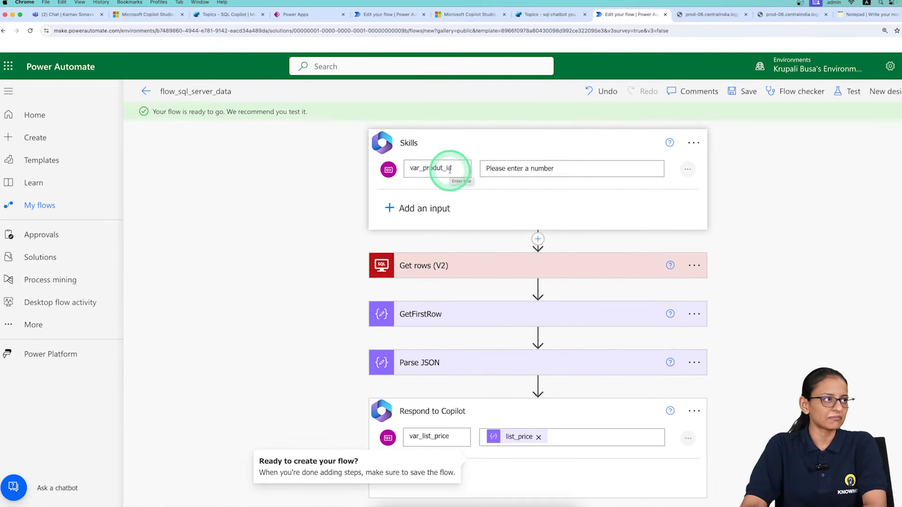
pyautogui.click(532, 15)
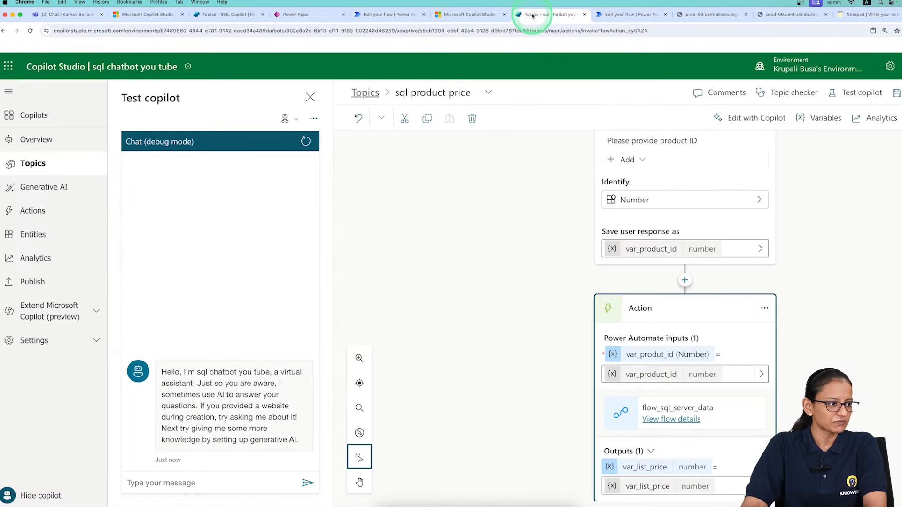
pyautogui.click(631, 15)
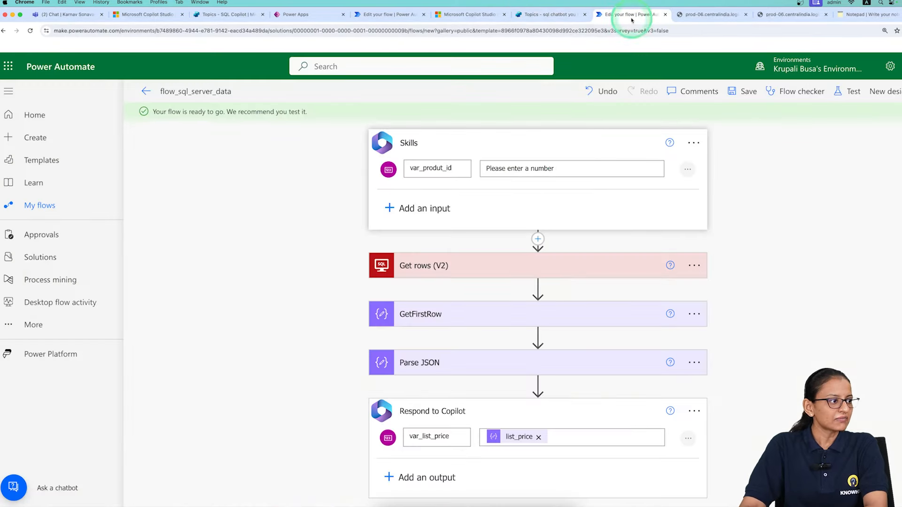
pyautogui.moveTo(459, 437); pyautogui.dragTo(412, 437)
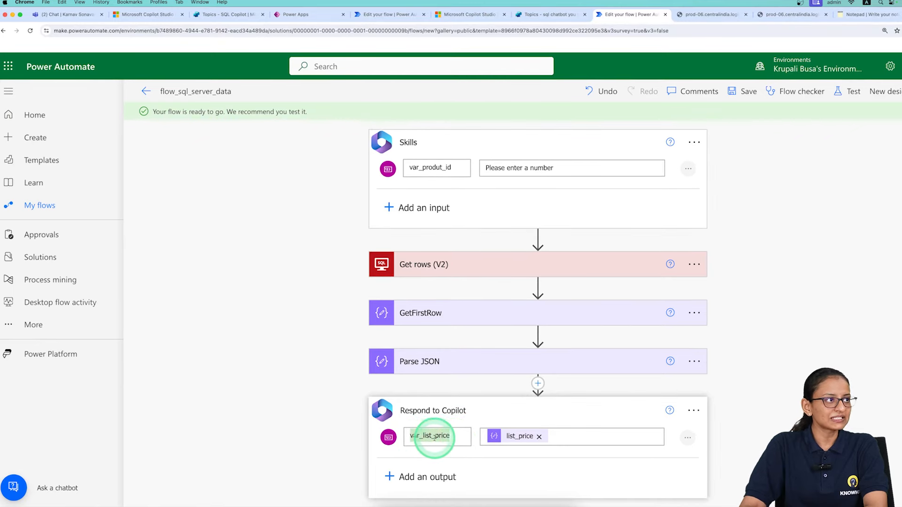
pyautogui.click(548, 18)
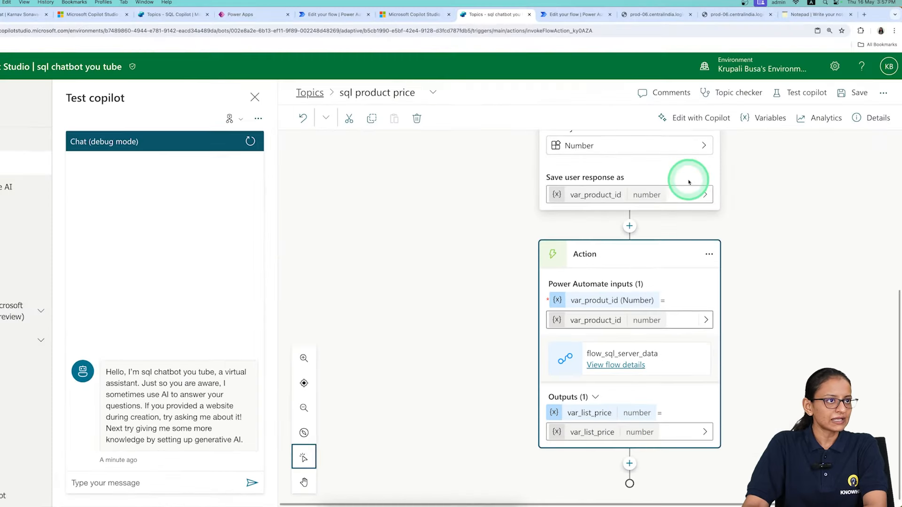
pyautogui.click(858, 99)
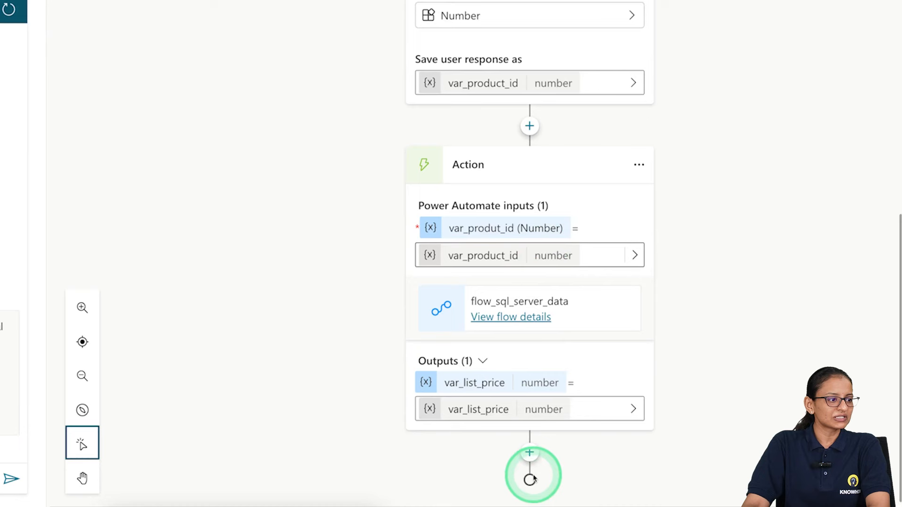
# Add a message reading "Price of the product is" plus the var_list_price variable below the flow_sql_server_data action, and save the topic.
pyautogui.click(529, 453)
pyautogui.scroll(-4, 532, 448)
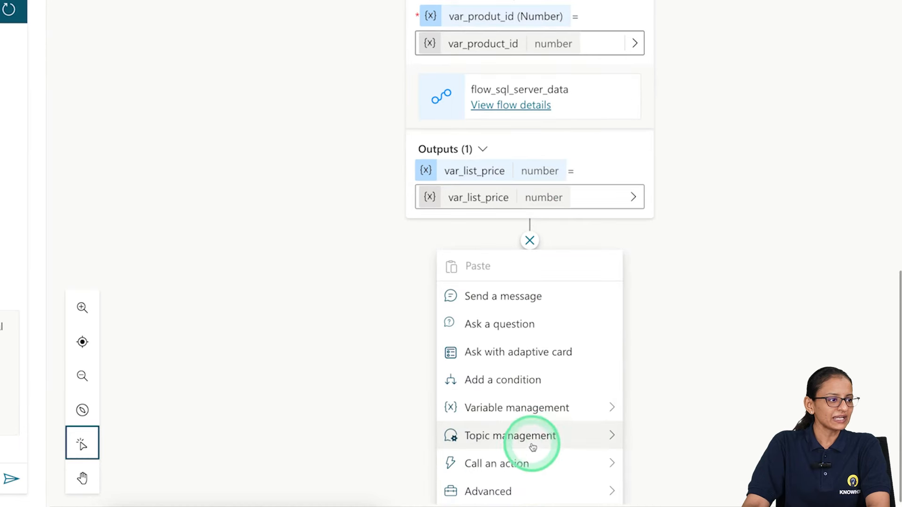
pyautogui.click(564, 306)
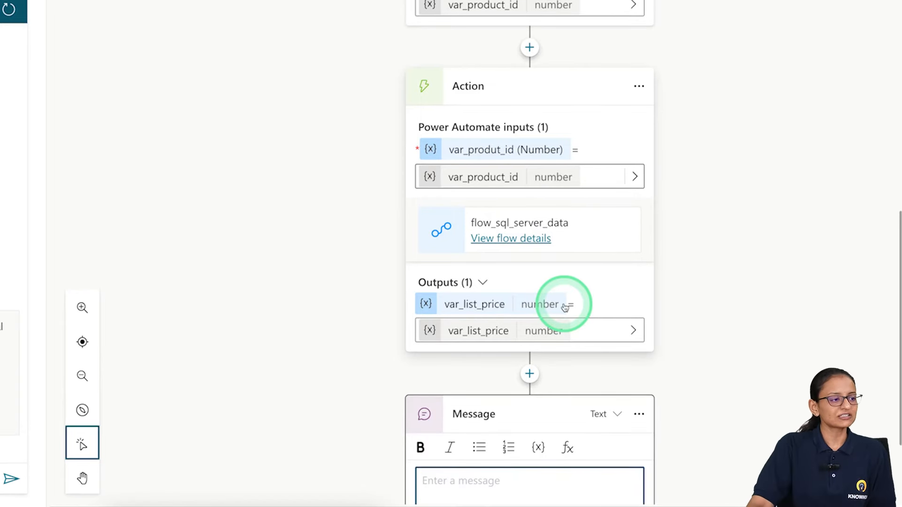
pyautogui.scroll(-2, 565, 307)
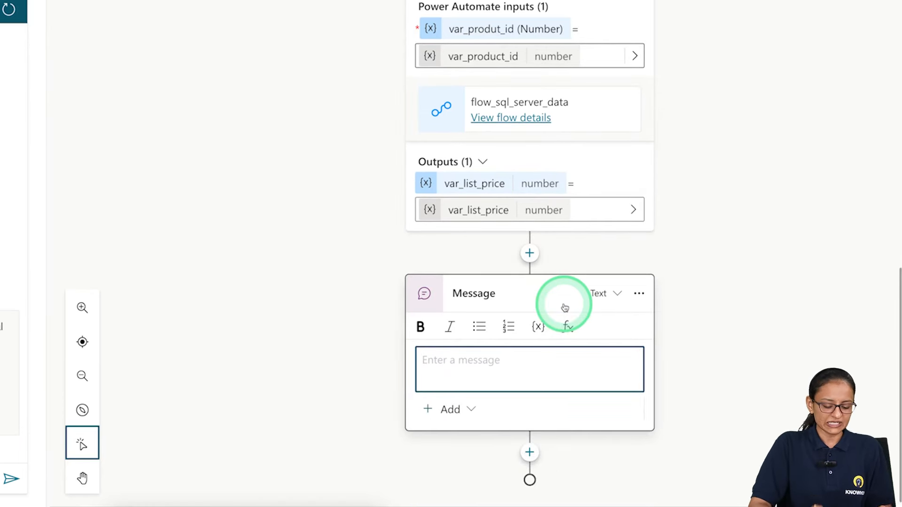
pyautogui.write('Price of the product is')
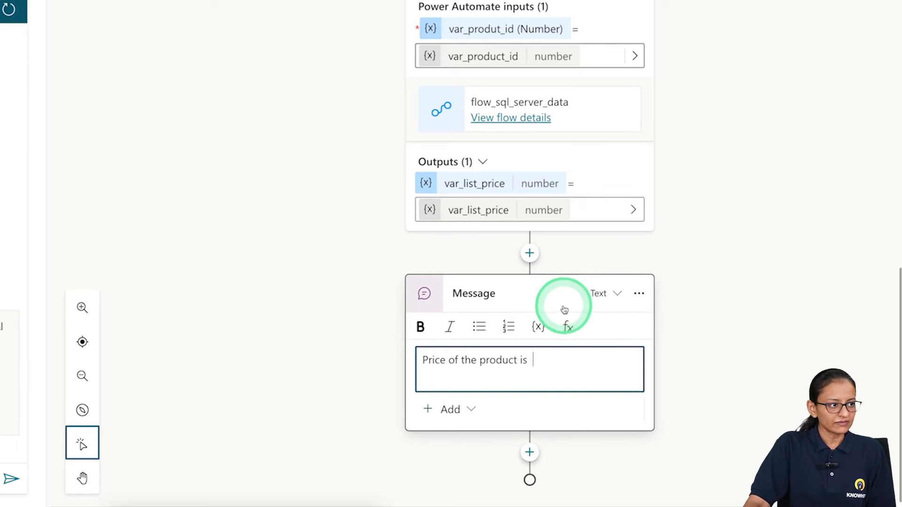
pyautogui.scroll(1, 561, 178)
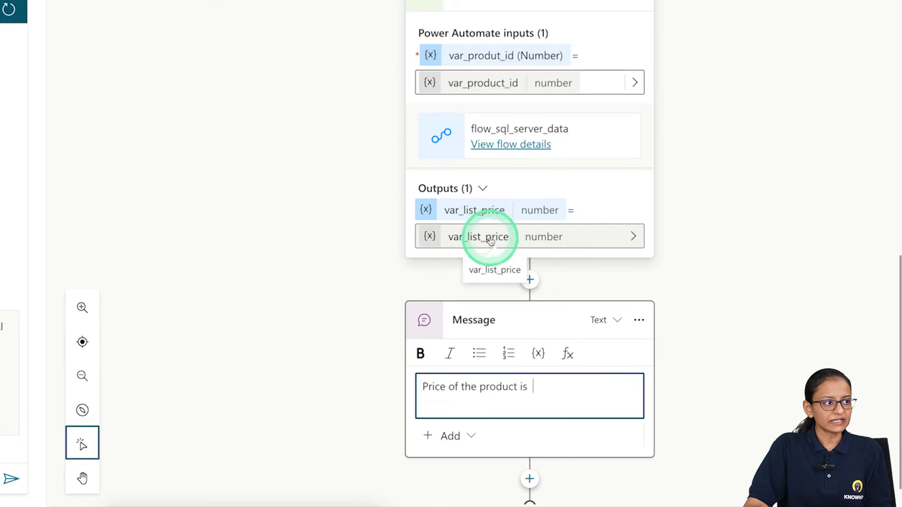
pyautogui.click(538, 353)
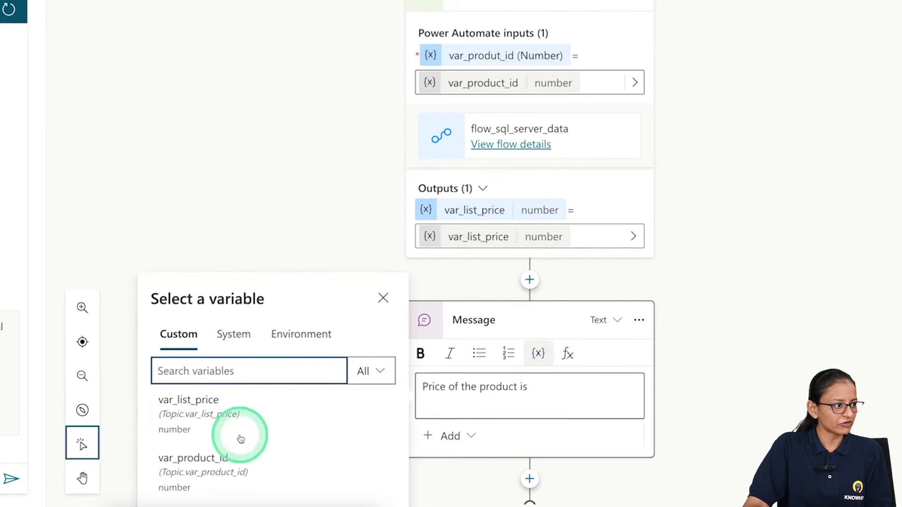
pyautogui.click(201, 404)
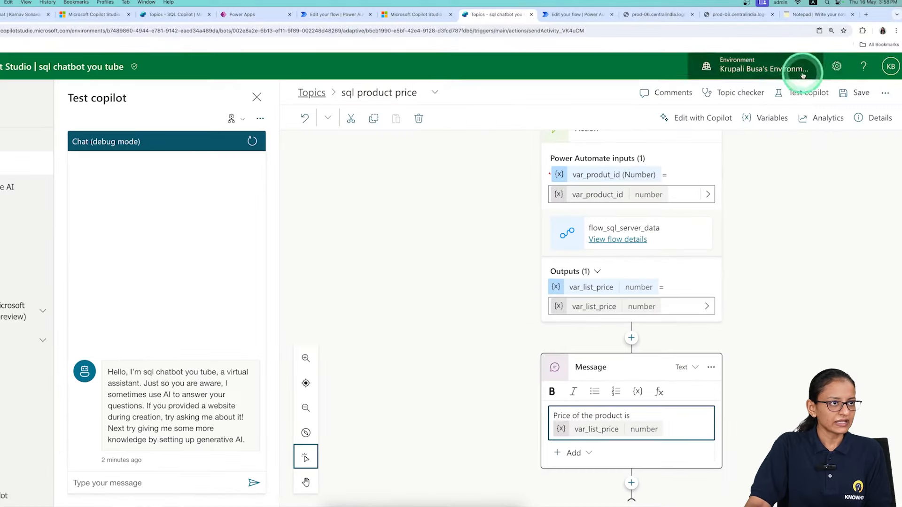
pyautogui.click(860, 92)
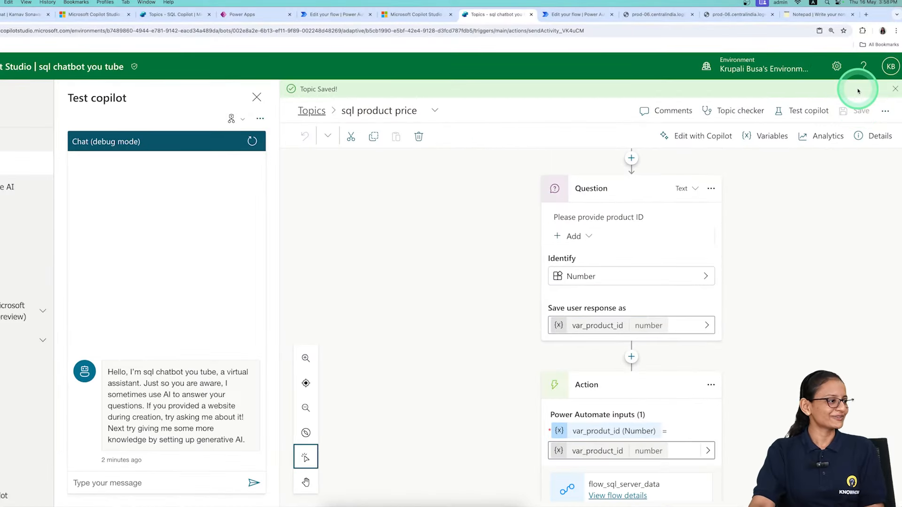
# Test the copilot by sending "hi" and replying to the product ID question with 12.
pyautogui.click(95, 484)
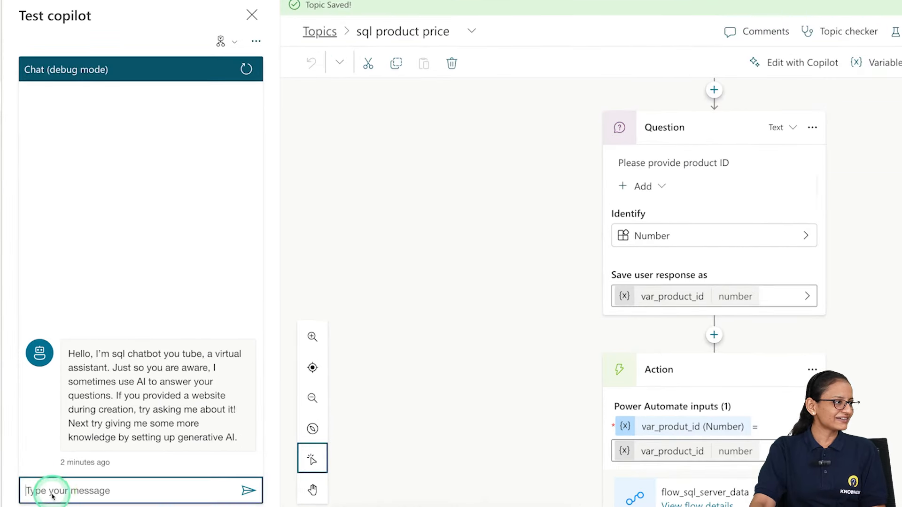
pyautogui.write('hi')
pyautogui.press('Return')
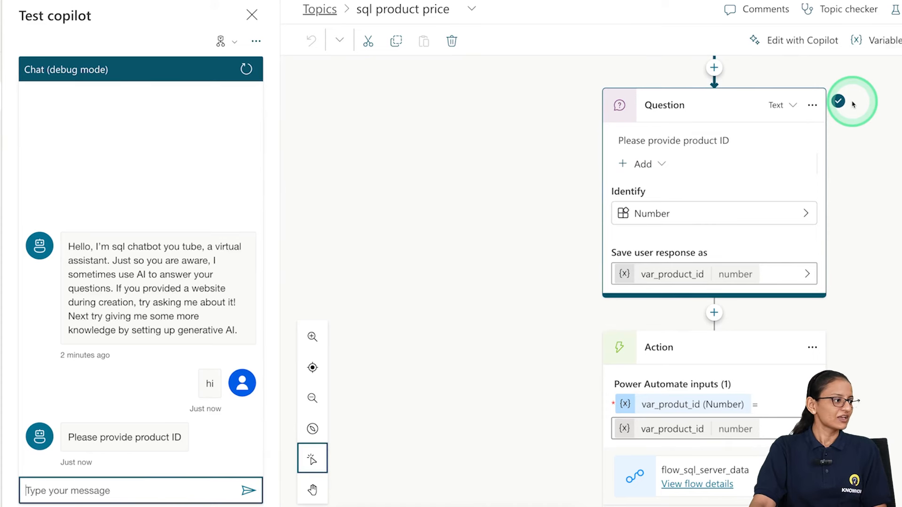
pyautogui.click(86, 486)
pyautogui.write('12')
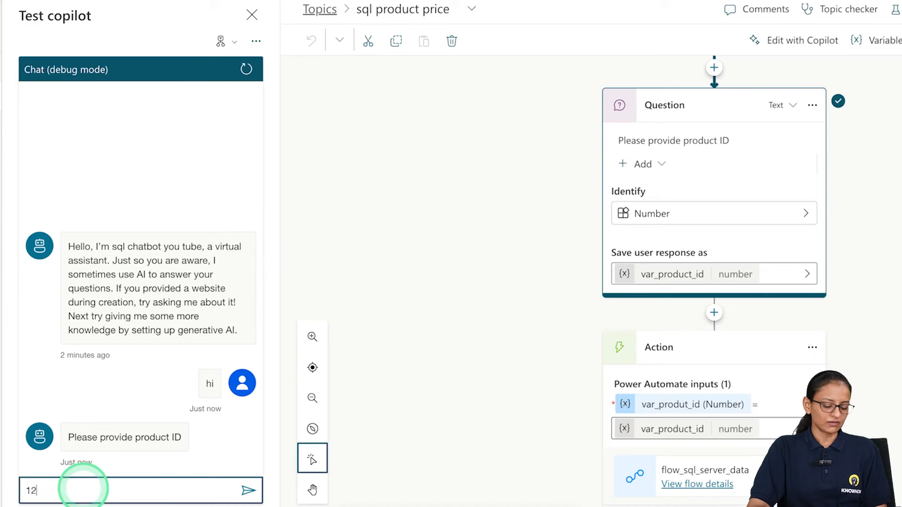
pyautogui.press('Return')
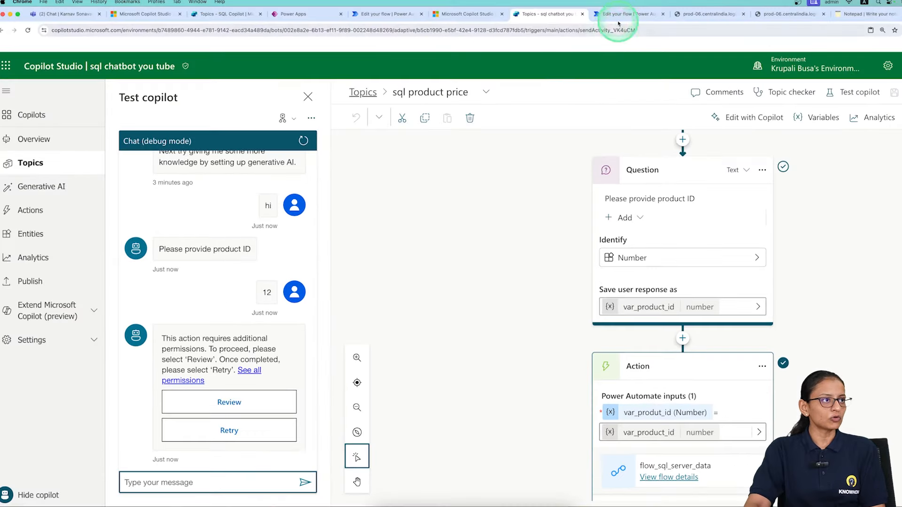
# In Power Automate, set the run-only users' SQL Server connection of flow_sql_server_data to "Use this connection (TestDB DESKTOP-999QMF4\SQLEXPRESS)".
pyautogui.click(621, 15)
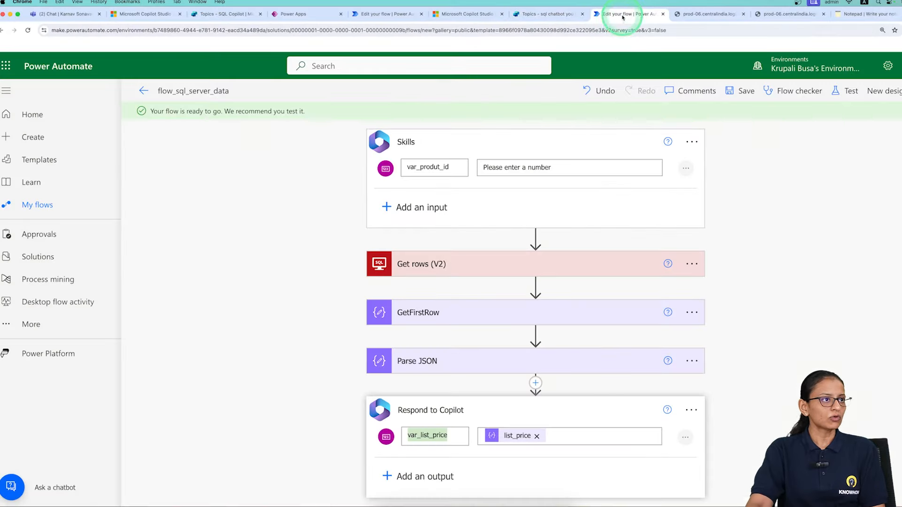
pyautogui.click(143, 91)
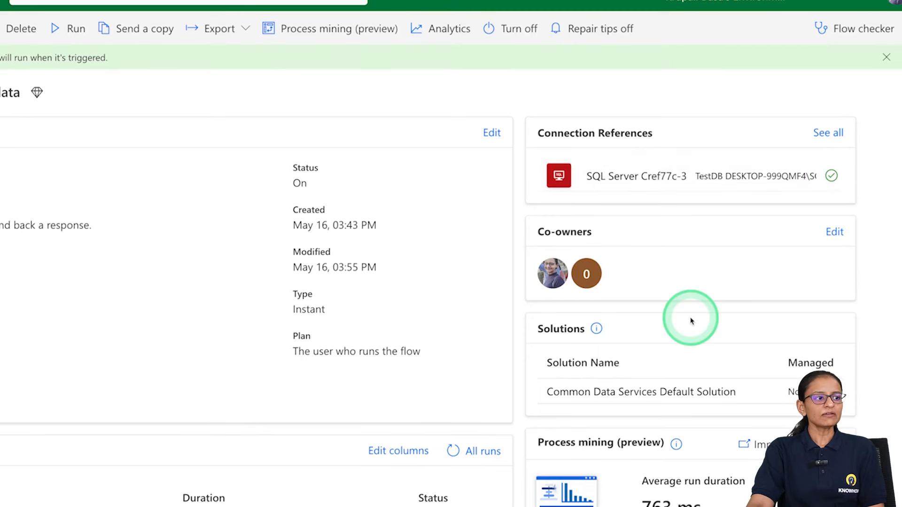
pyautogui.scroll(-3, 690, 319)
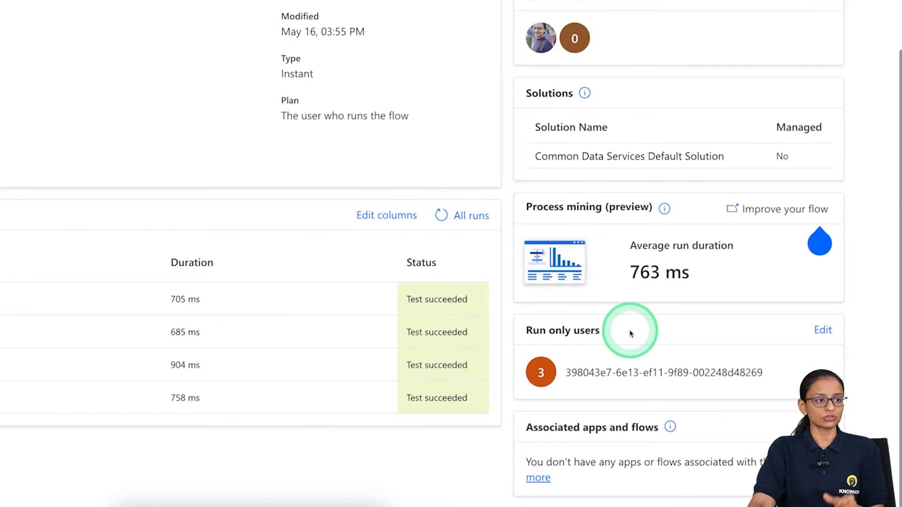
pyautogui.click(821, 331)
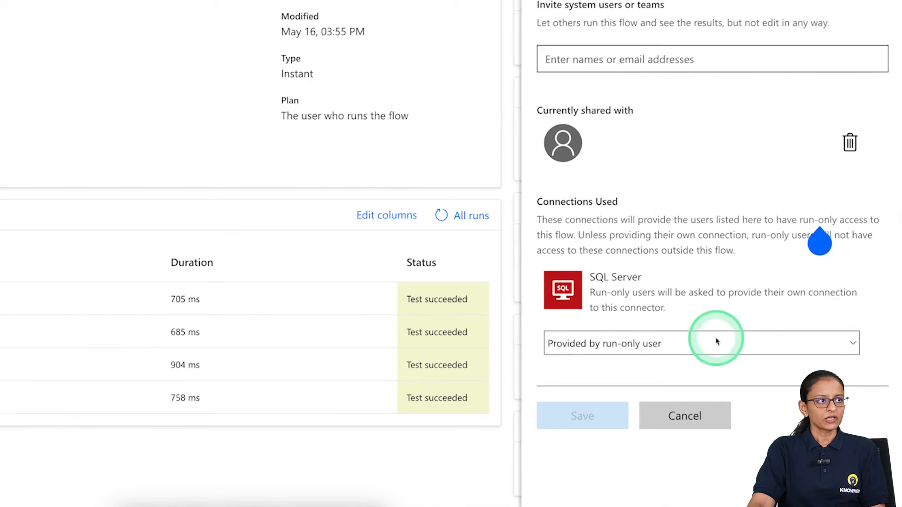
pyautogui.click(614, 61)
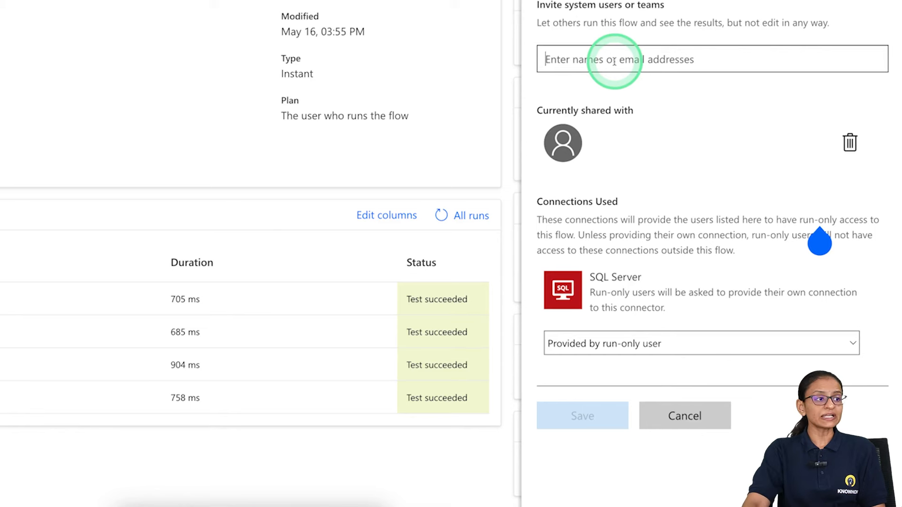
pyautogui.click(629, 346)
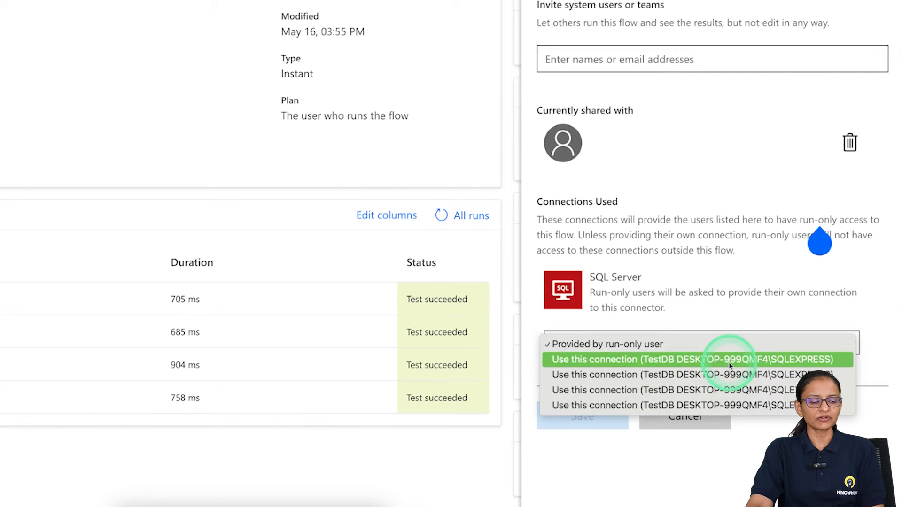
pyautogui.click(704, 360)
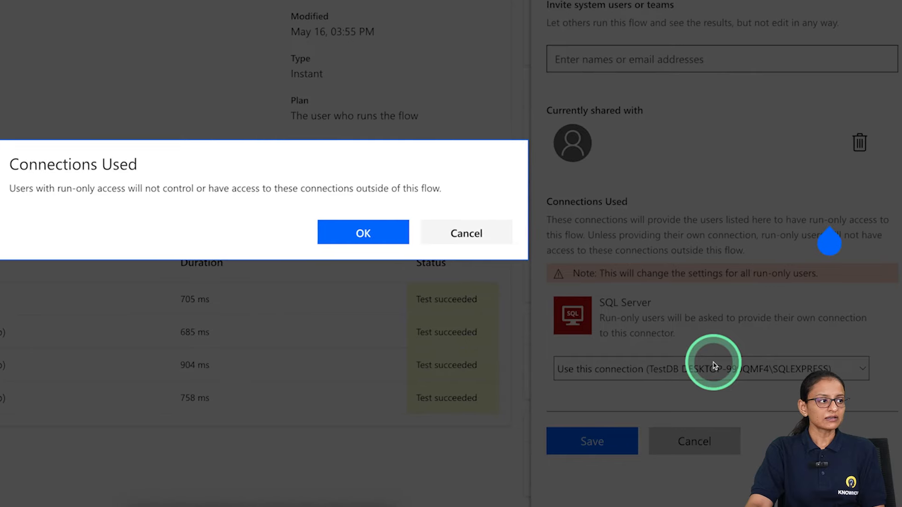
pyautogui.click(369, 243)
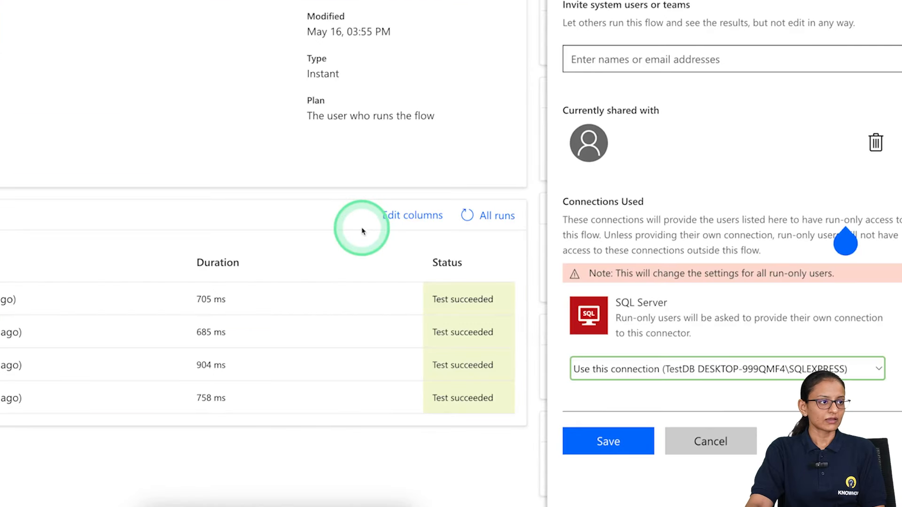
pyautogui.moveTo(598, 273); pyautogui.dragTo(839, 279)
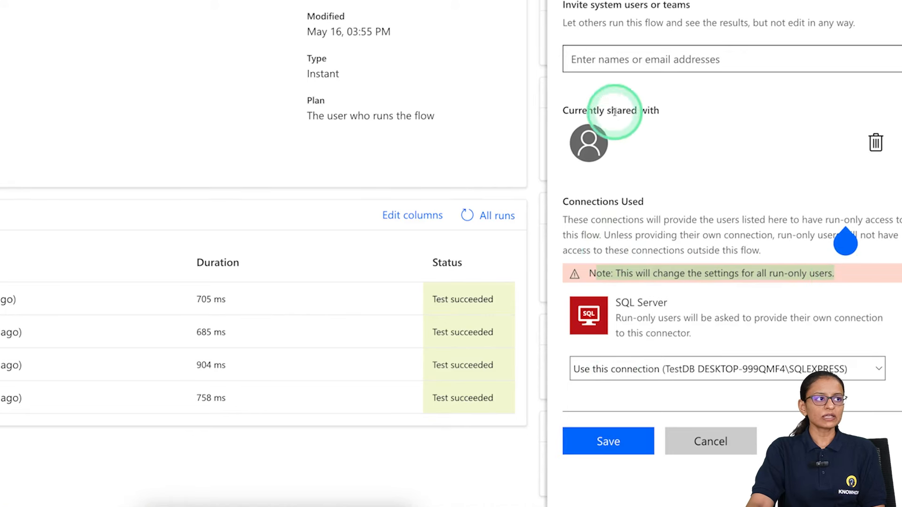
pyautogui.click(615, 62)
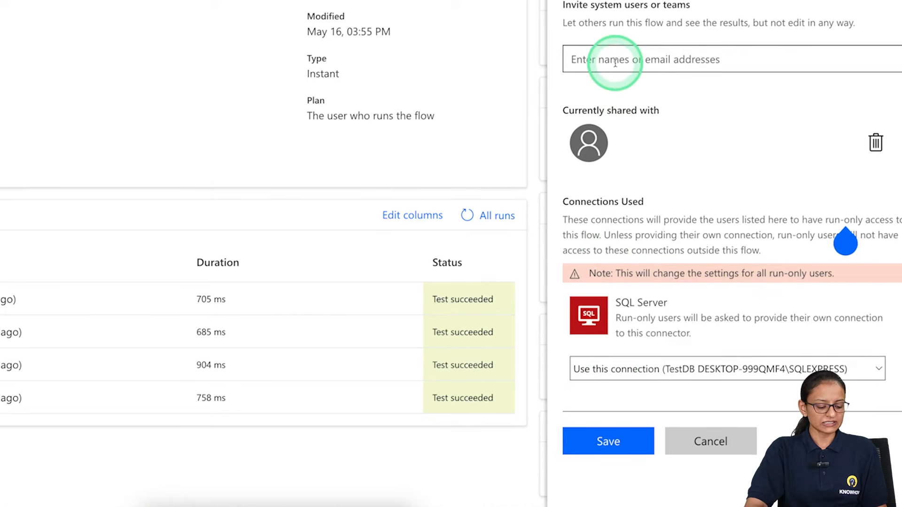
pyautogui.write('asif')
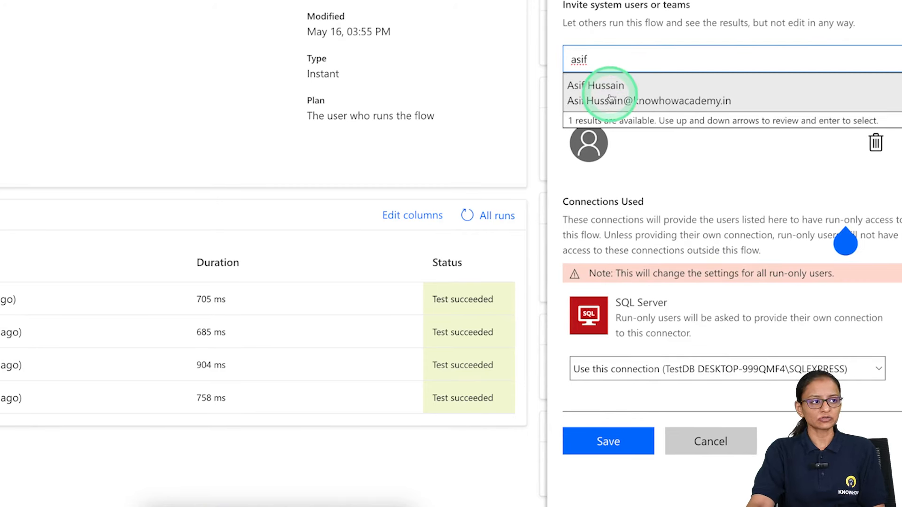
pyautogui.doubleClick(602, 57)
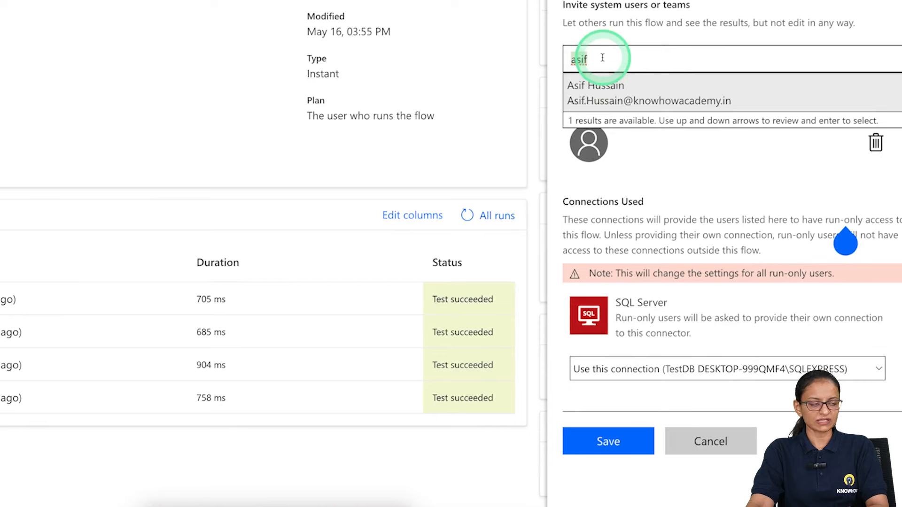
pyautogui.press('BackSpace')
# Save the run-only user settings, and in Copilot Studio reset the test chat and refresh the flow_sql_server_data action.
pyautogui.click(600, 439)
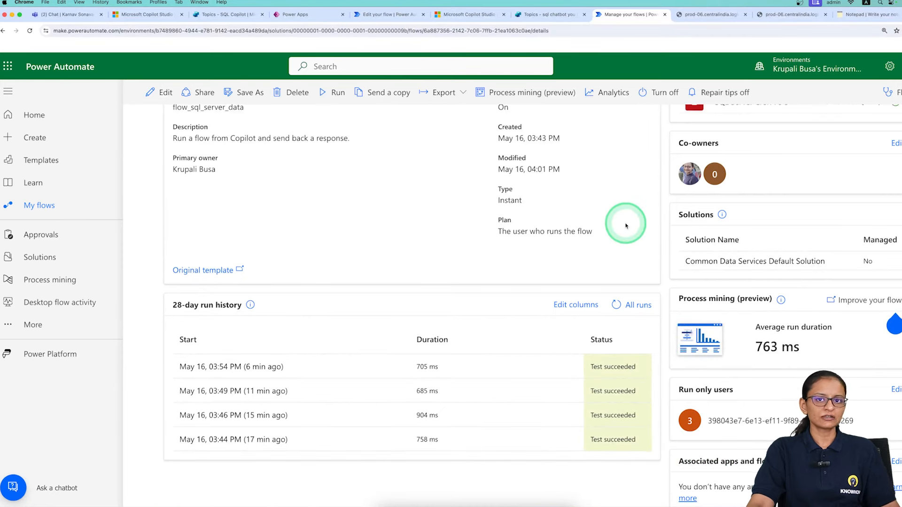
pyautogui.click(539, 14)
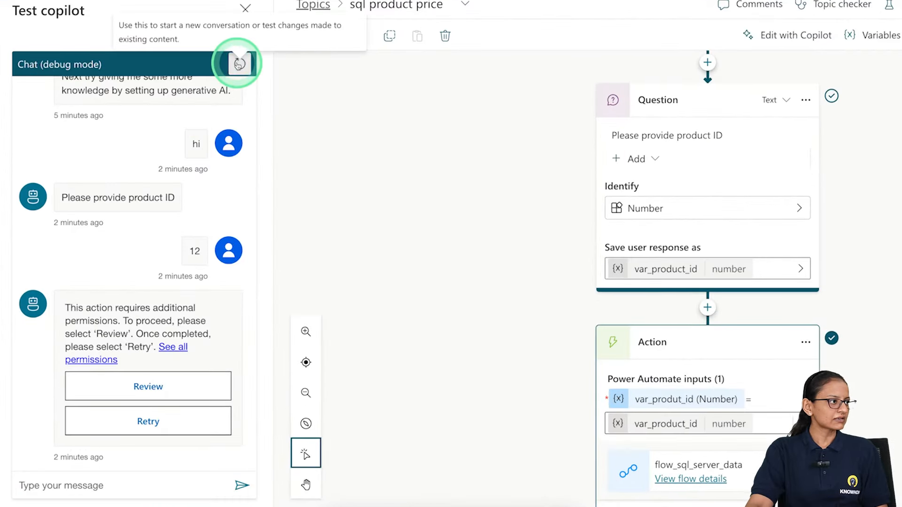
pyautogui.click(239, 65)
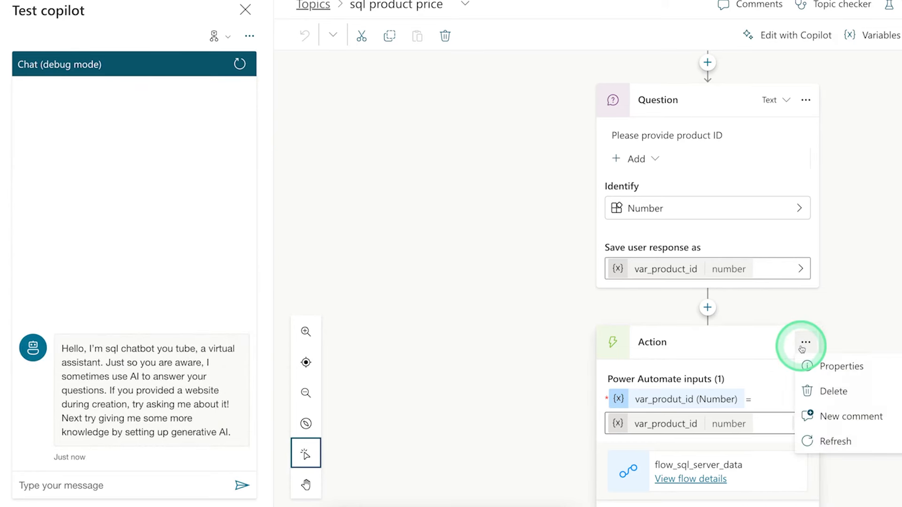
pyautogui.click(832, 439)
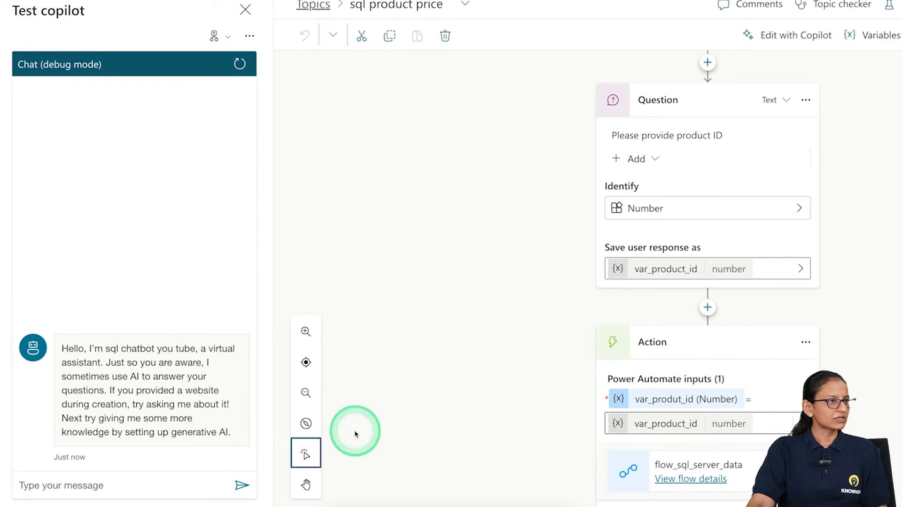
# Retest the copilot with "hi" and product ID 12, and check which nodes of the sql product price topic ran.
pyautogui.click(130, 485)
pyautogui.write('hi')
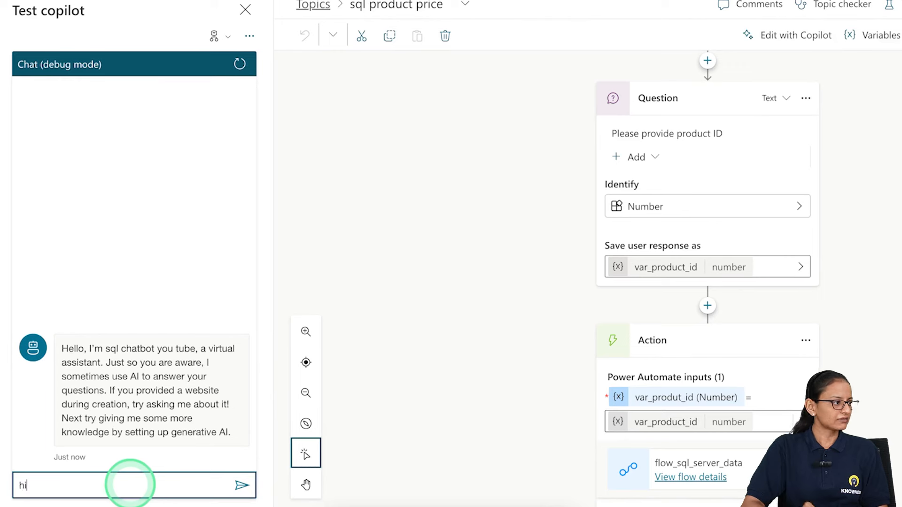
pyautogui.press('Return')
pyautogui.write('12')
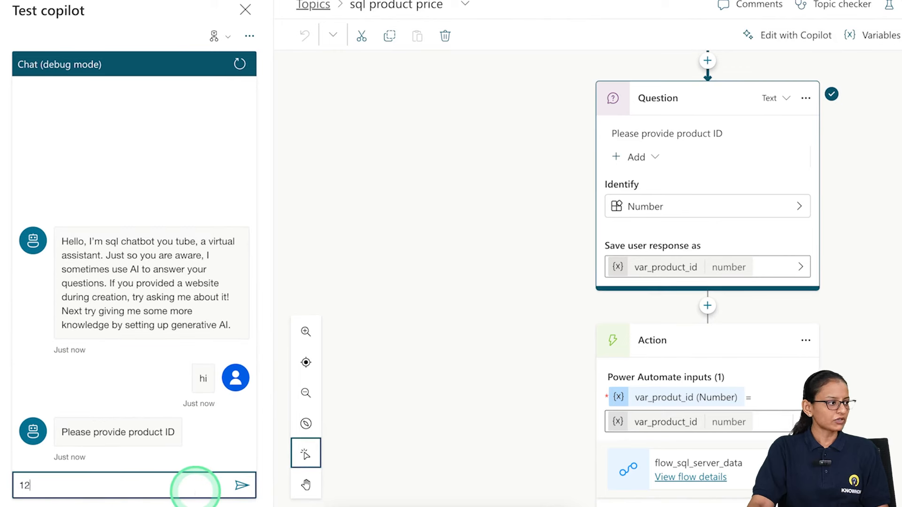
pyautogui.press('Return')
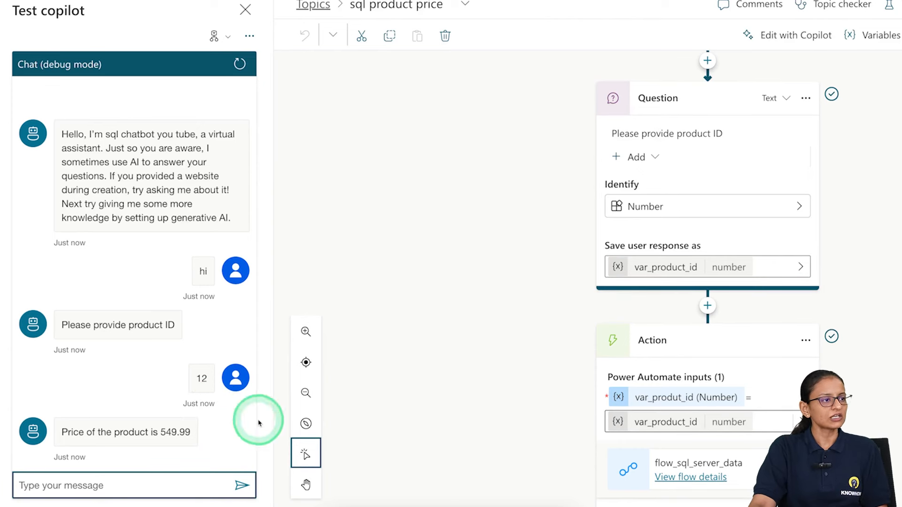
pyautogui.scroll(-2, 477, 412)
pyautogui.scroll(-3, 493, 403)
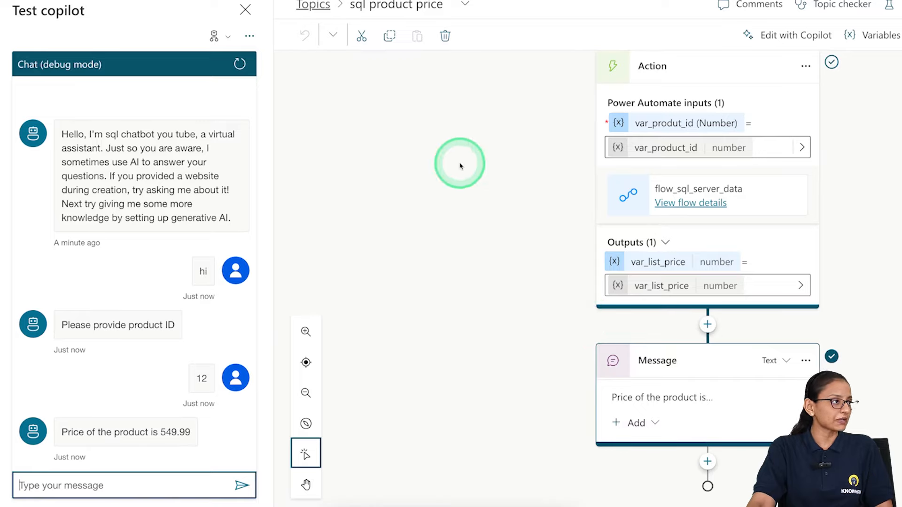
# Examine the Thank you topic's trigger phrases and reply message, and return to the topic list.
pyautogui.click(320, 7)
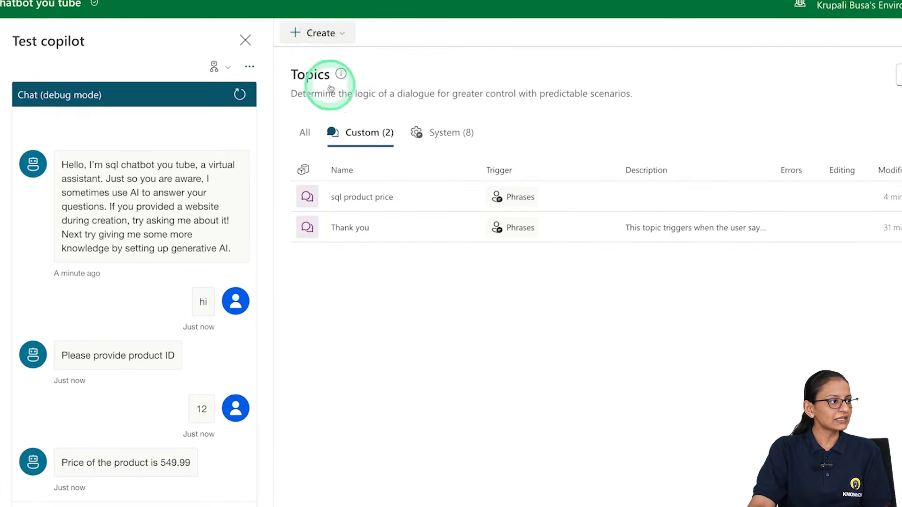
pyautogui.click(346, 229)
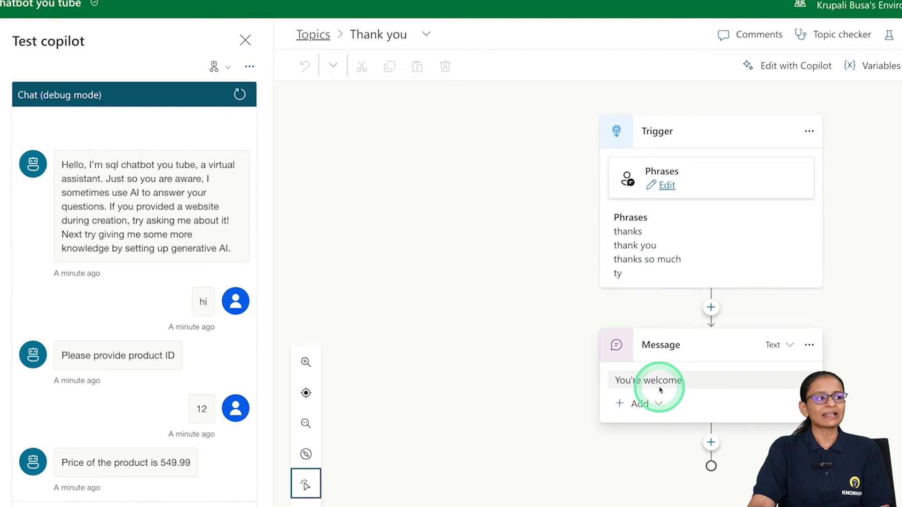
pyautogui.click(307, 37)
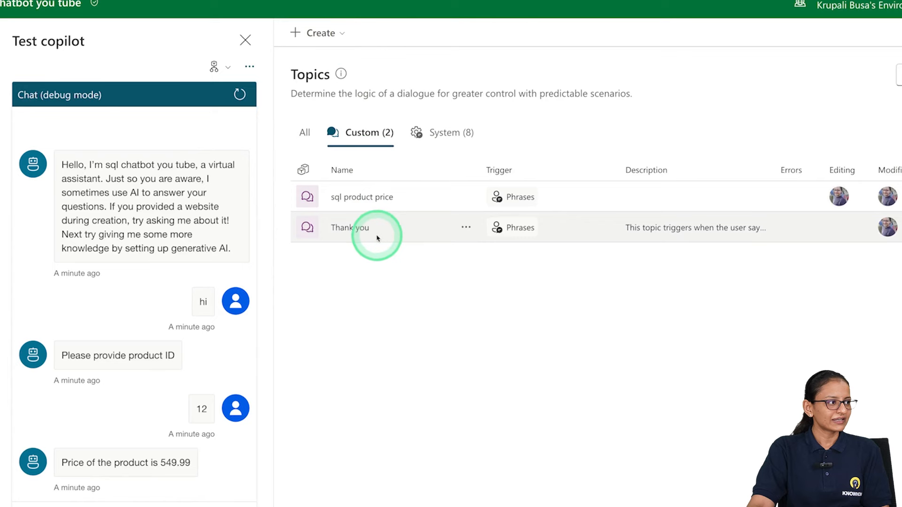
# In the sql product price topic, add a redirect to the Thank you topic after the price message, and save the topic.
pyautogui.click(358, 197)
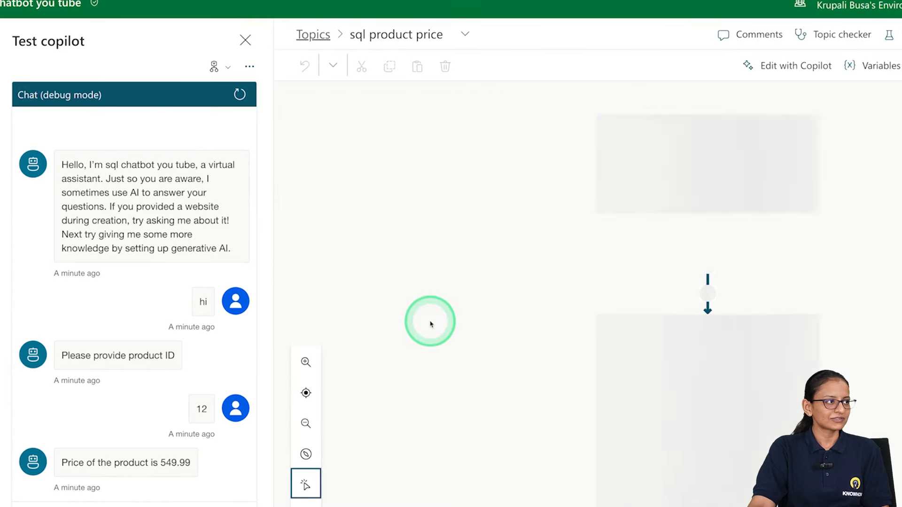
pyautogui.scroll(-10, 431, 324)
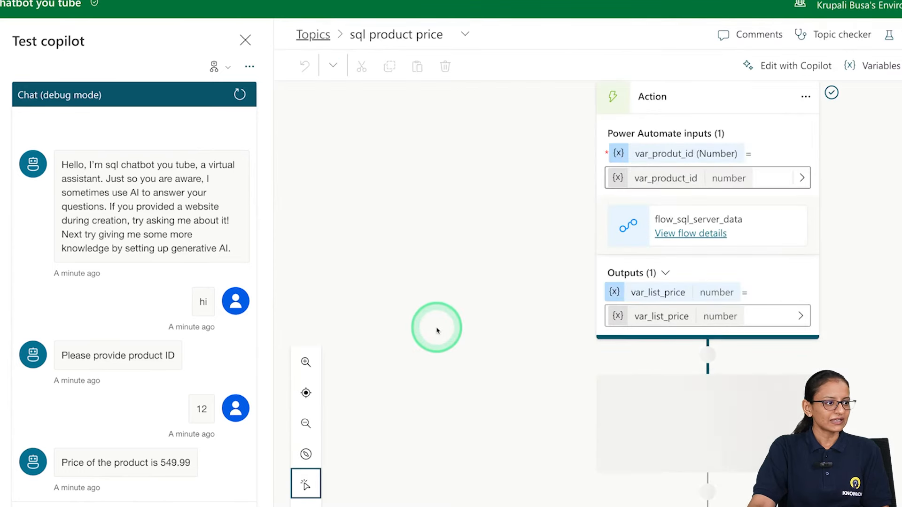
pyautogui.click(708, 491)
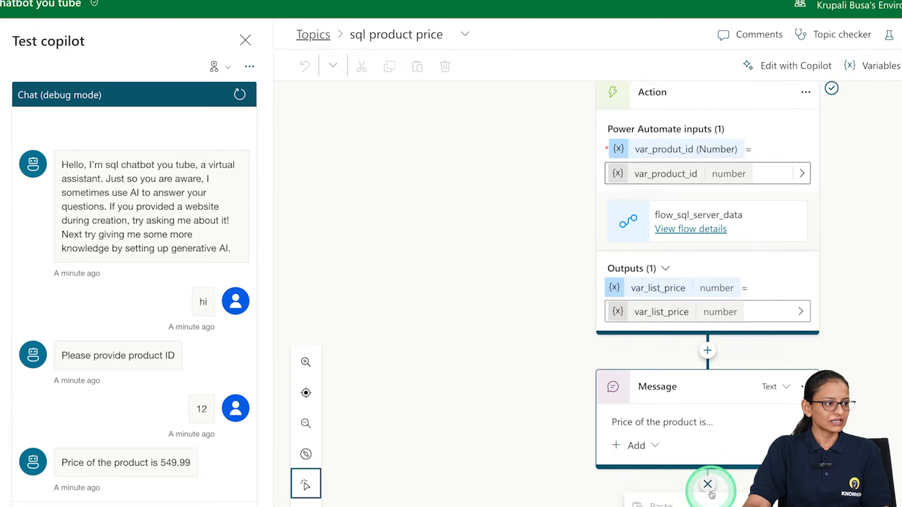
pyautogui.moveTo(774, 479)
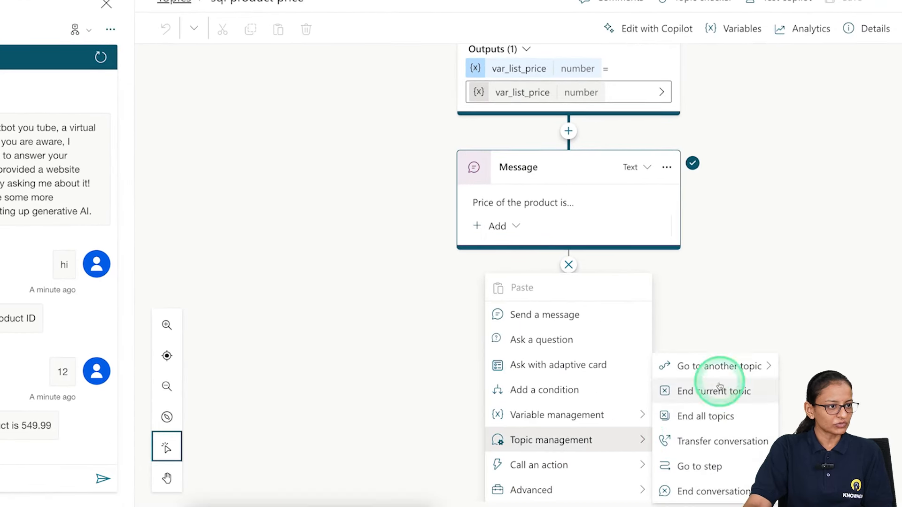
pyautogui.click(735, 371)
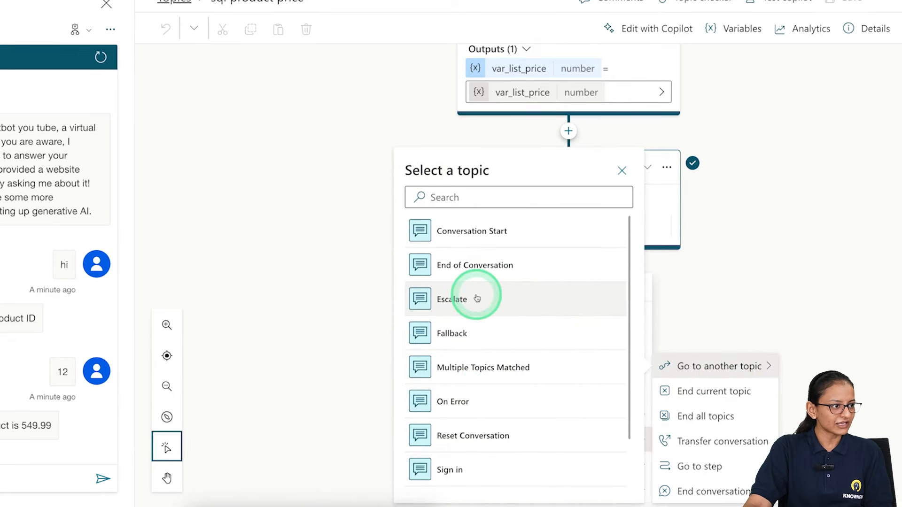
pyautogui.scroll(-2, 467, 374)
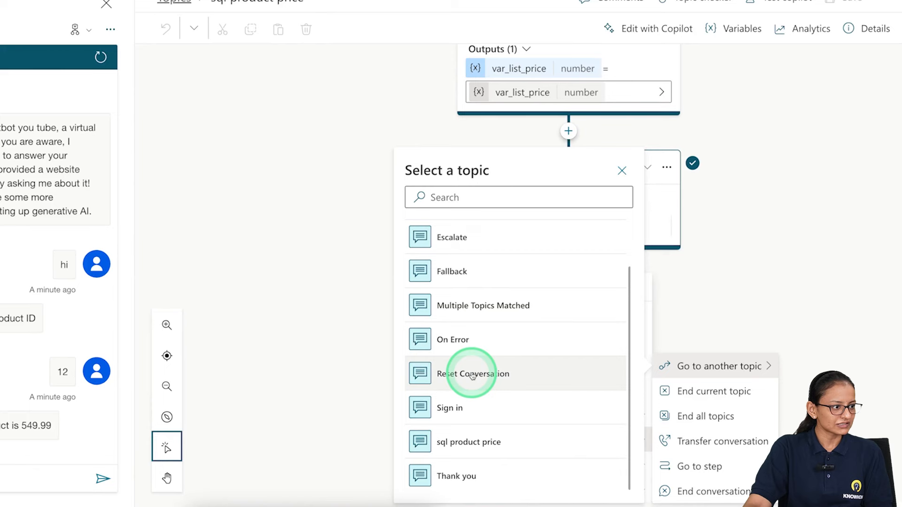
pyautogui.click(452, 482)
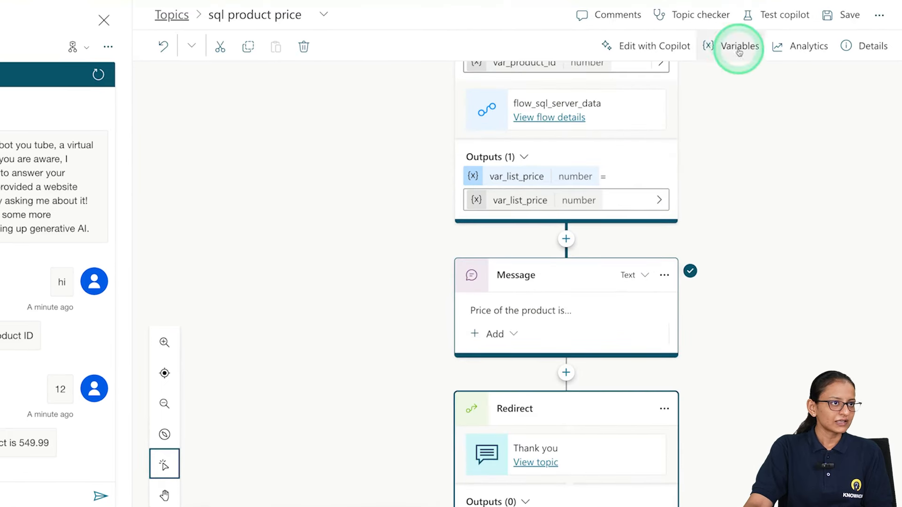
pyautogui.click(842, 18)
pyautogui.click(748, 104)
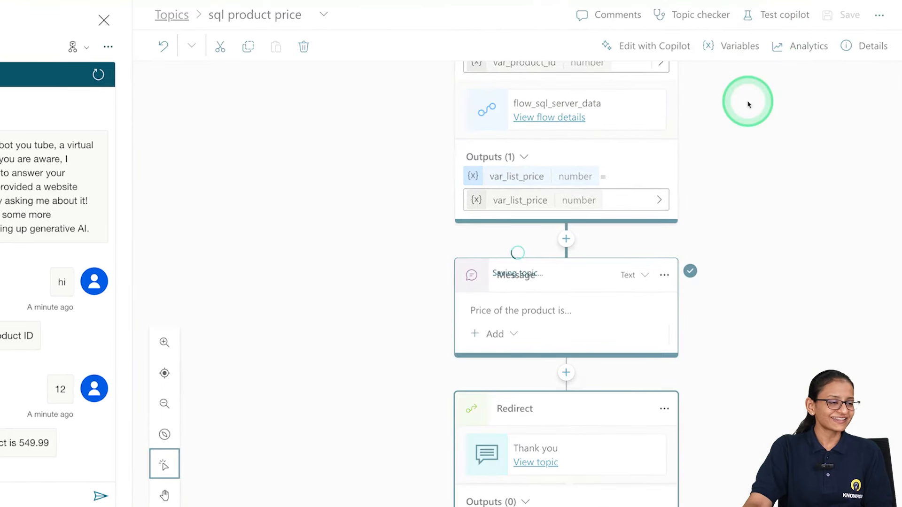
# Restart the test chat and retest the copilot with "hi" and product ID 12.
pyautogui.click(98, 75)
pyautogui.click(77, 494)
pyautogui.write('h')
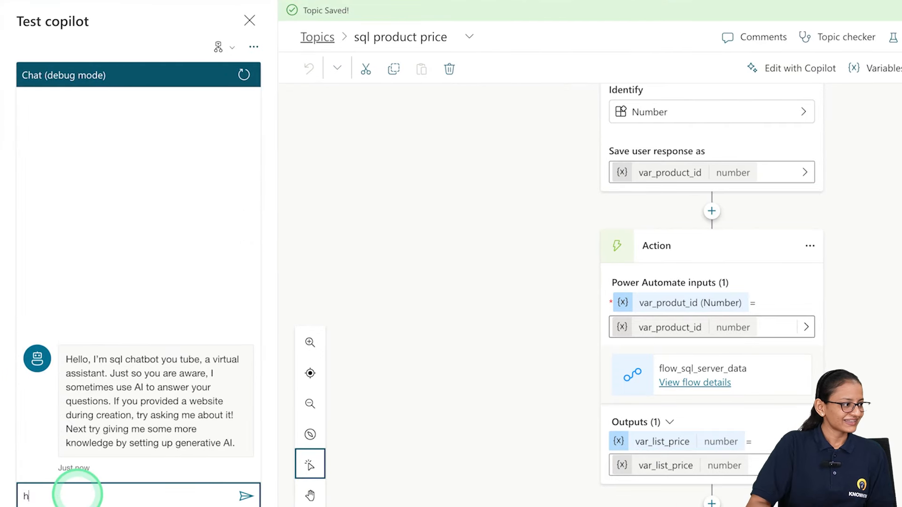
pyautogui.write('i')
pyautogui.press('Return')
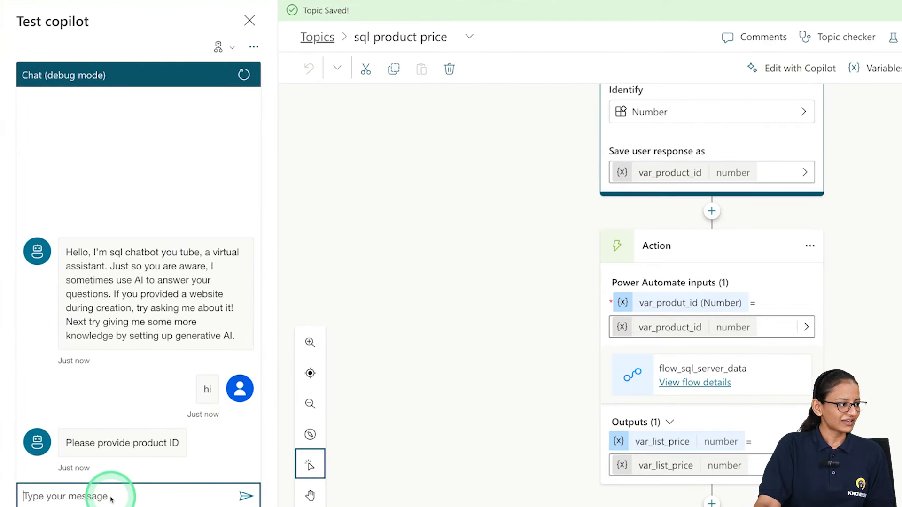
pyautogui.write('12')
pyautogui.press('Return')
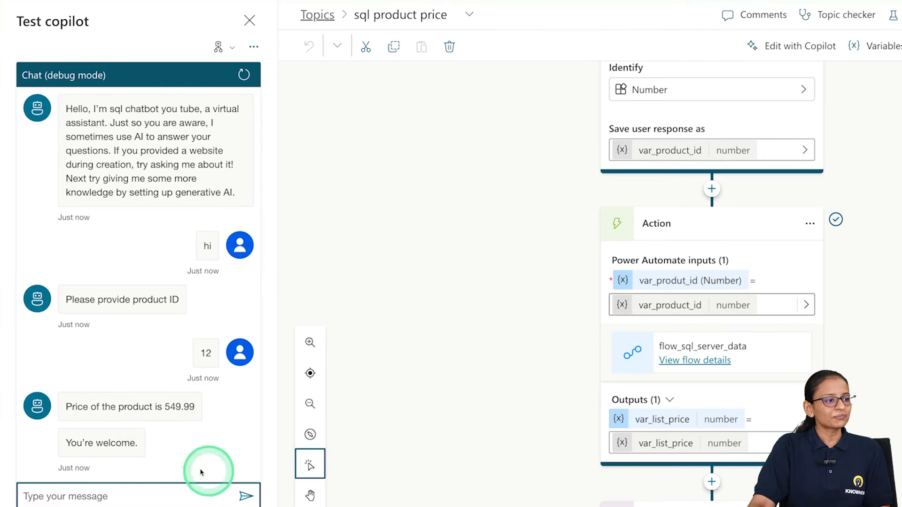
# Insert a question node between the price message and the Thank you redirect.
pyautogui.scroll(-5, 540, 442)
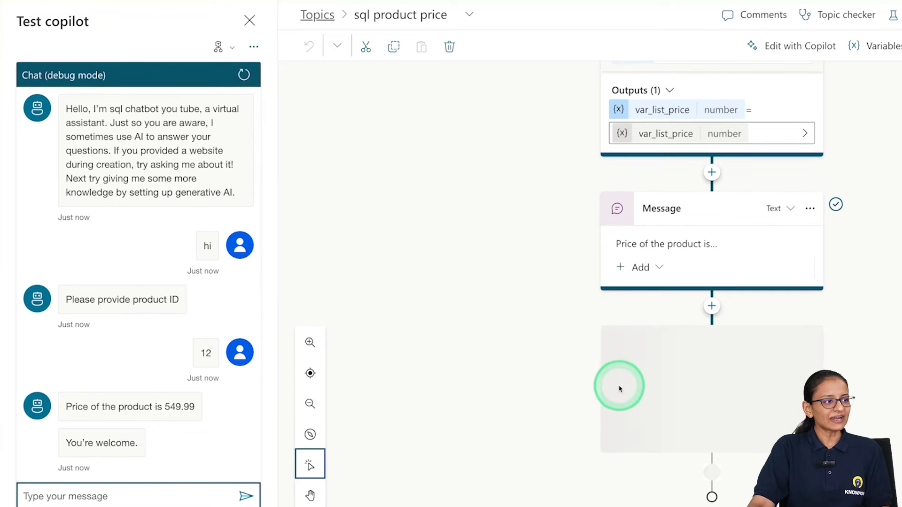
pyautogui.click(712, 306)
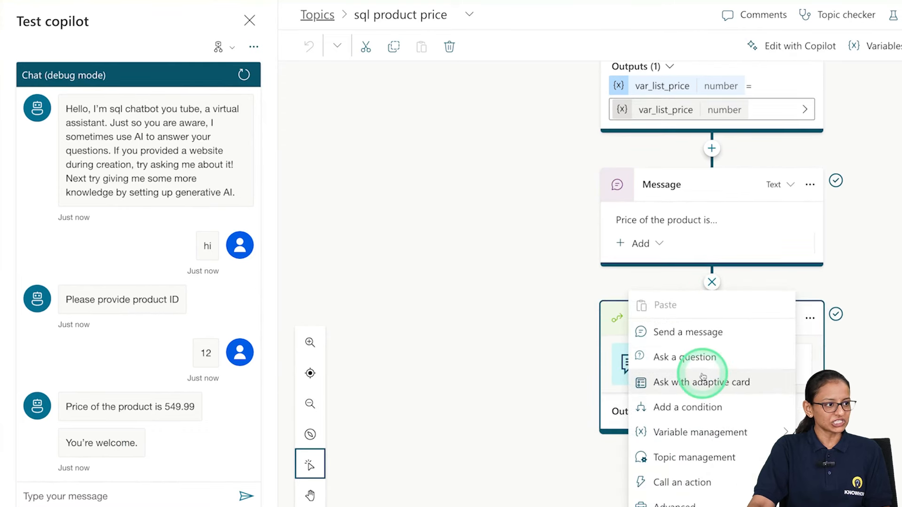
pyautogui.click(698, 358)
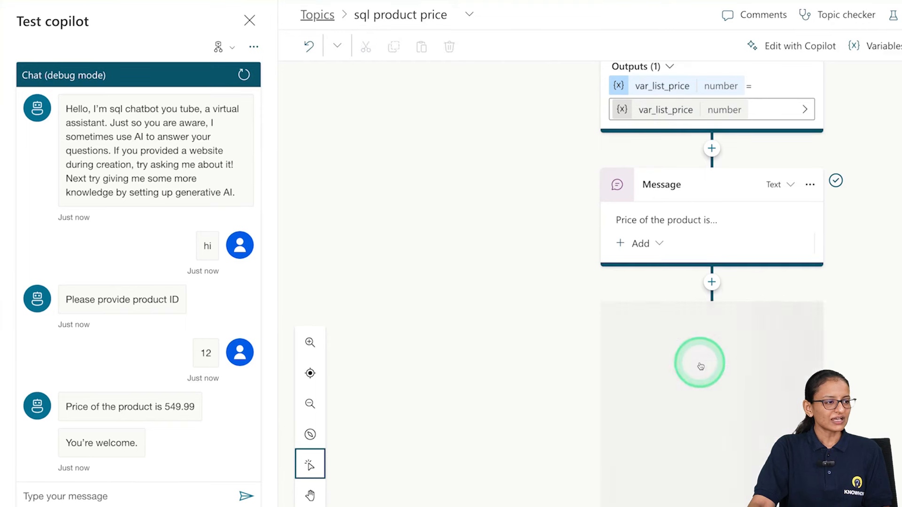